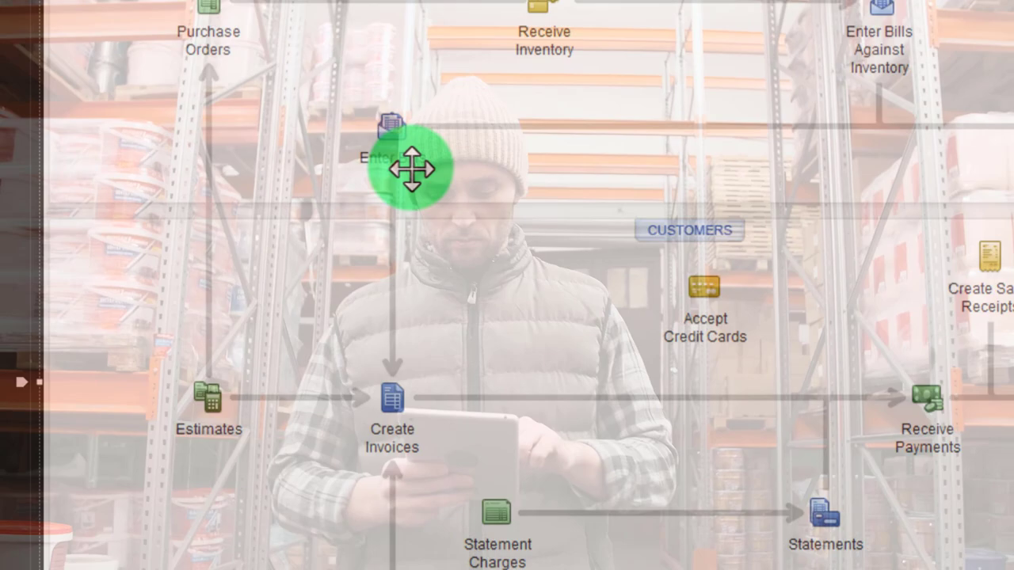
- Switch from the OneNote flowchart to Xero in the browser and start a new bill
{"action": "left_click", "coordinate": [412, 169]}
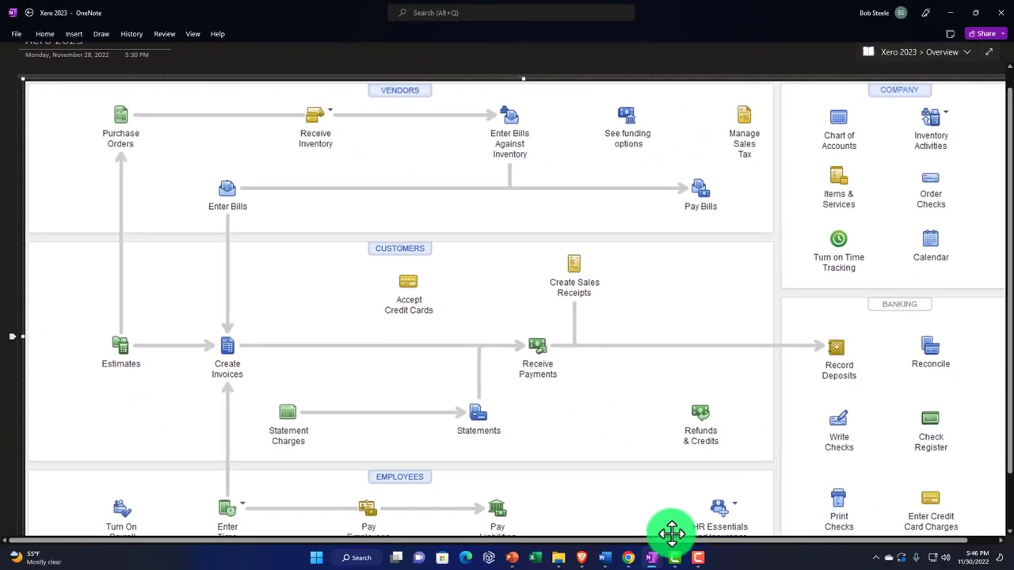
{"action": "left_click", "coordinate": [640, 524]}
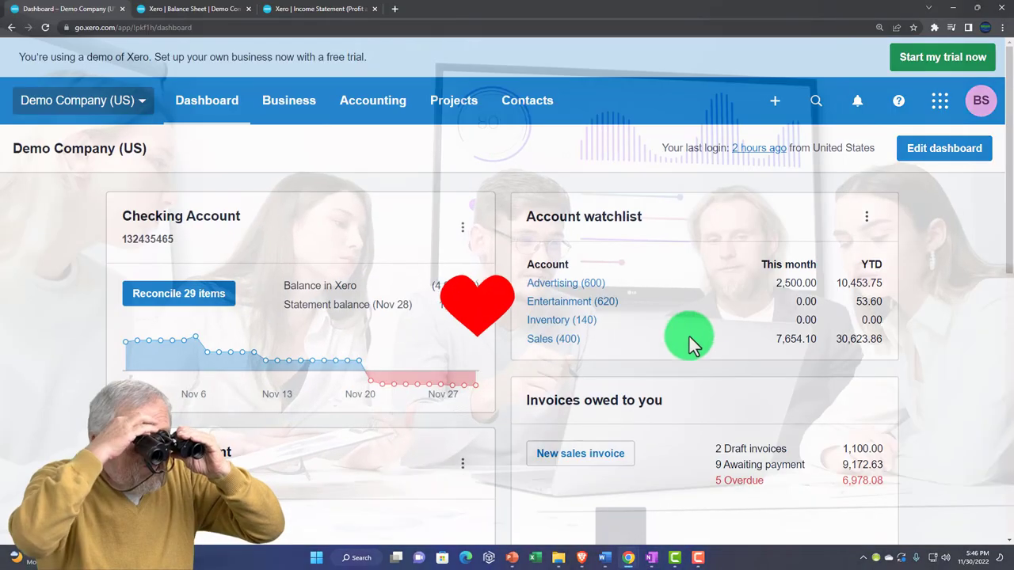
{"action": "left_click", "coordinate": [779, 106]}
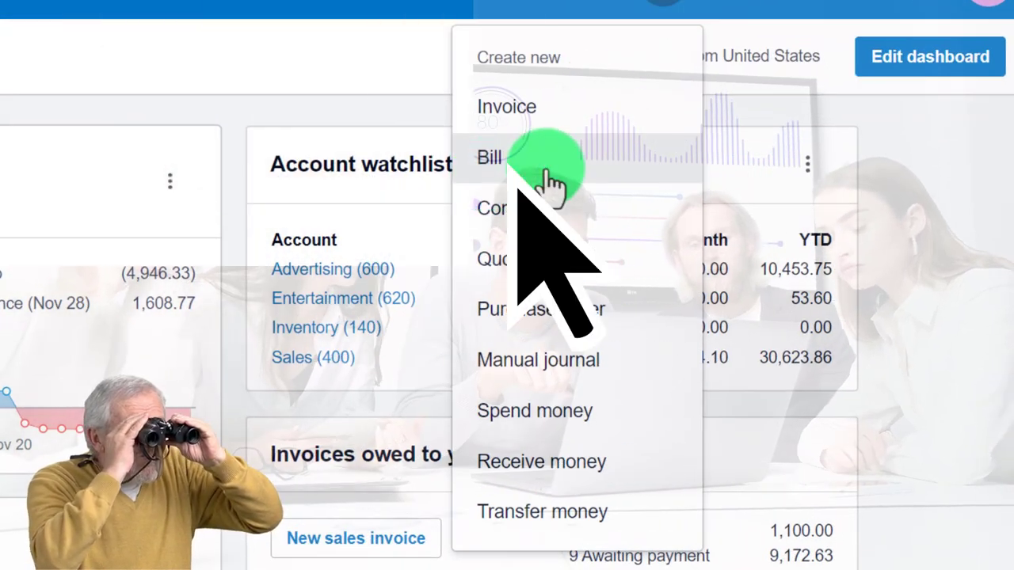
{"action": "left_click", "coordinate": [547, 166]}
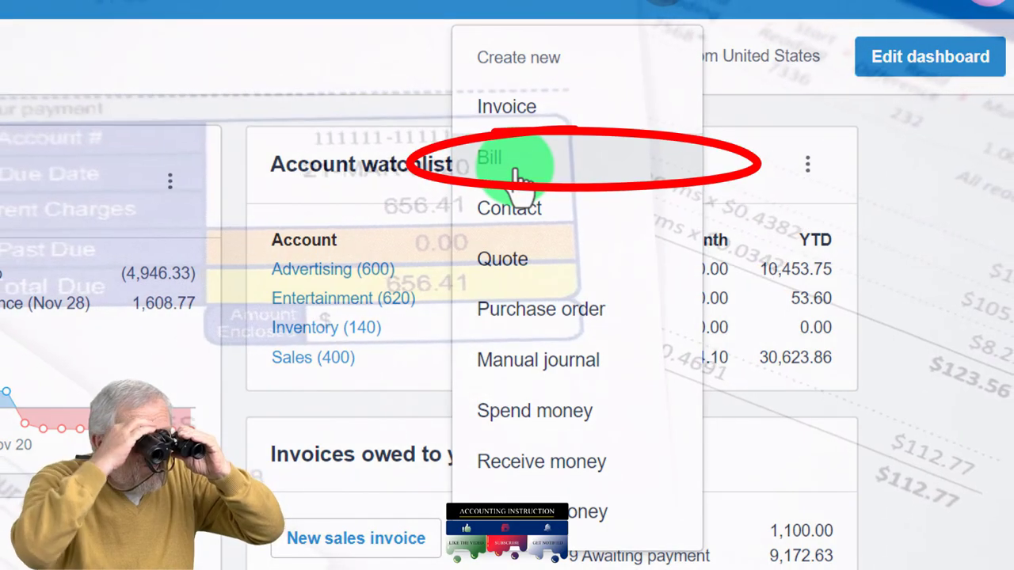
{"action": "left_click", "coordinate": [507, 158]}
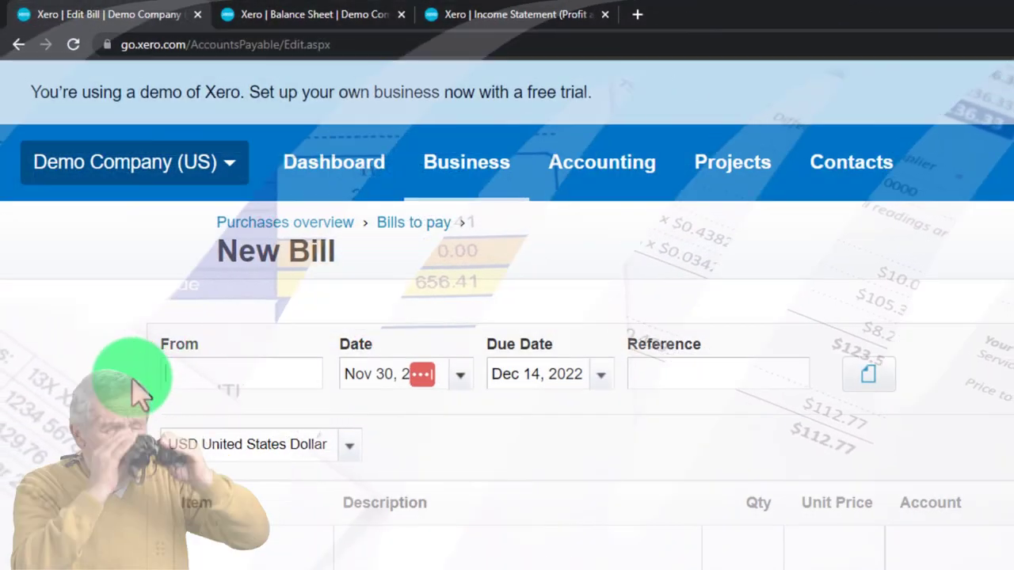
- Enter AAA as a new contact in the bill's From field and keep the default bill date and due date
{"action": "type", "text": "AA"}
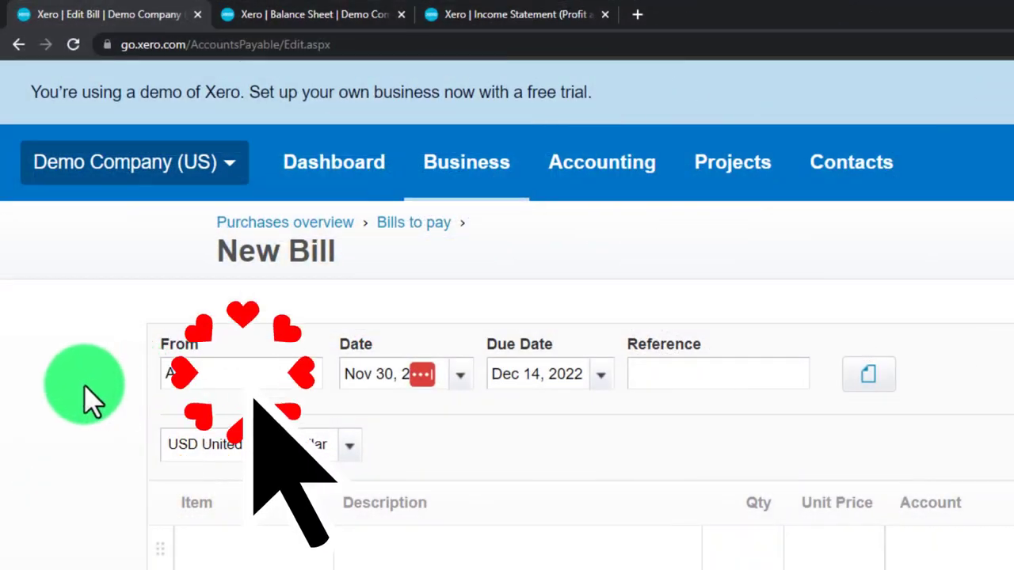
{"action": "type", "text": "A"}
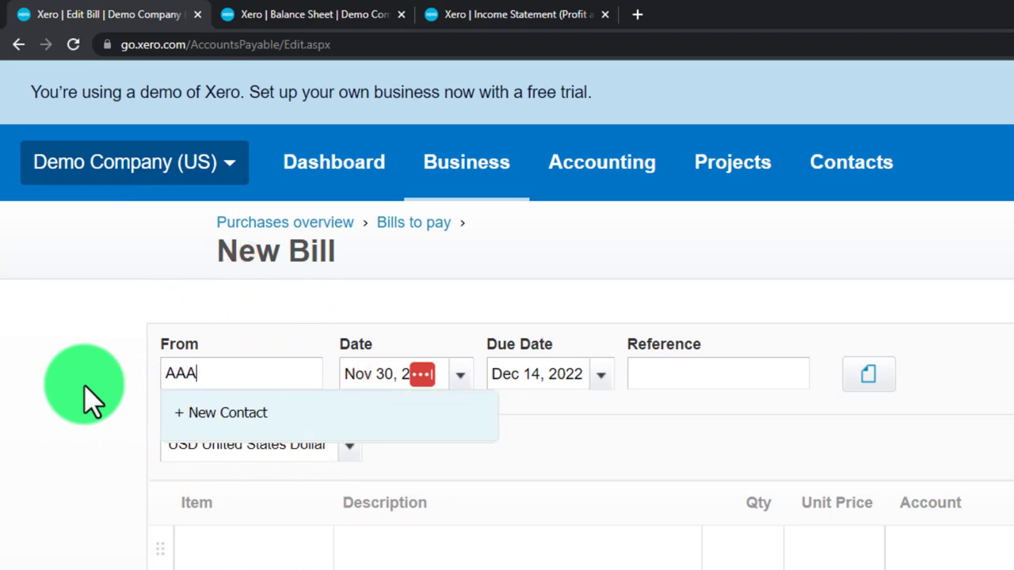
{"action": "left_click", "coordinate": [215, 427]}
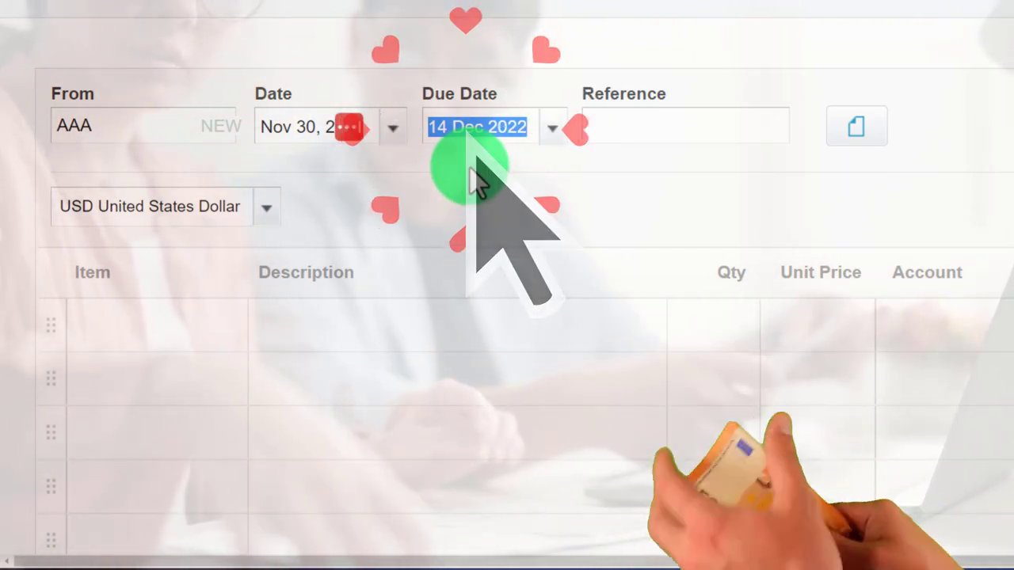
{"action": "key", "text": "Tab"}
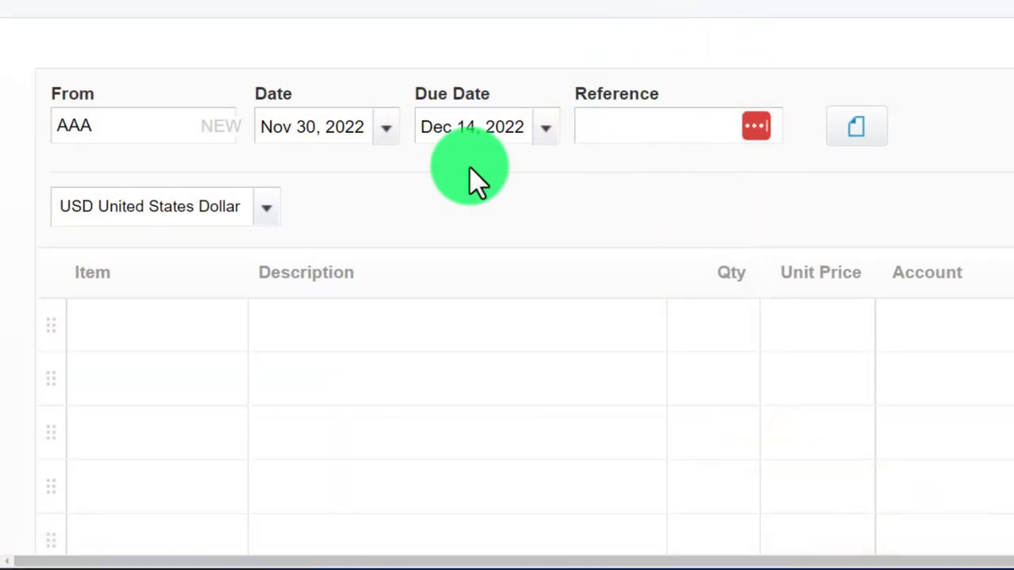
- View the bill's related-files options, close them, and set the bill's Total to 100
{"action": "left_click", "coordinate": [854, 136]}
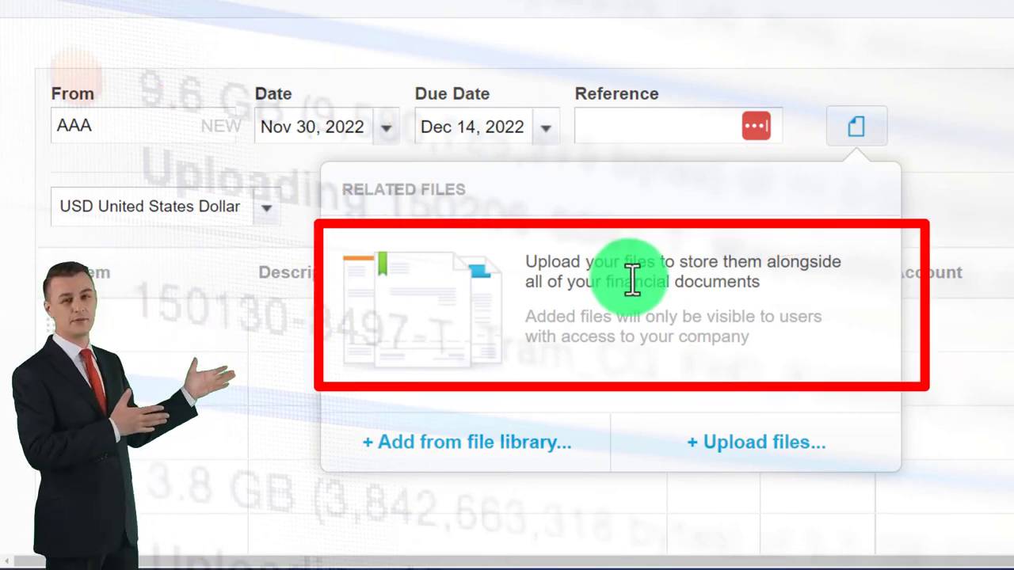
{"action": "left_click", "coordinate": [930, 192]}
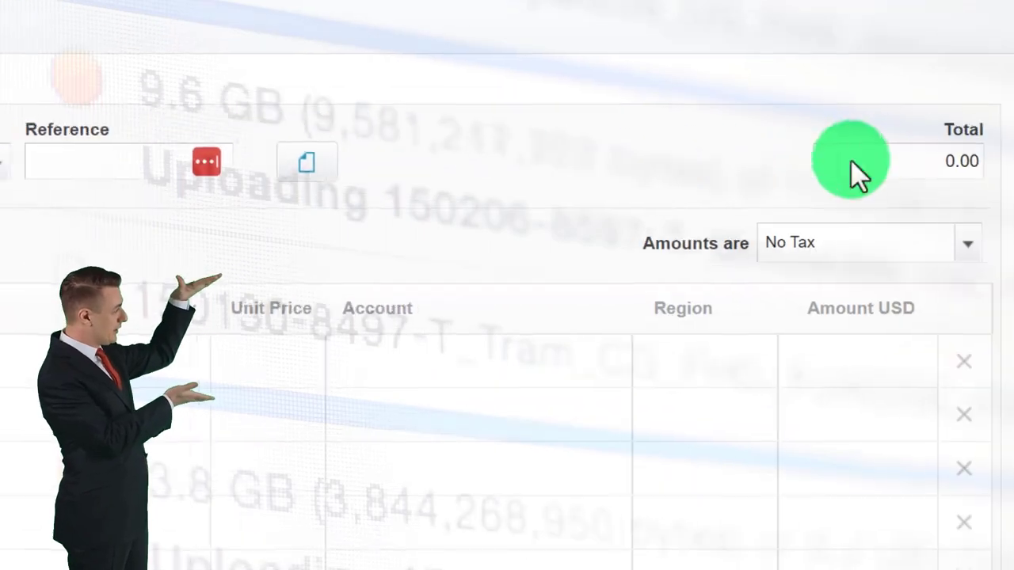
{"action": "left_click", "coordinate": [892, 161]}
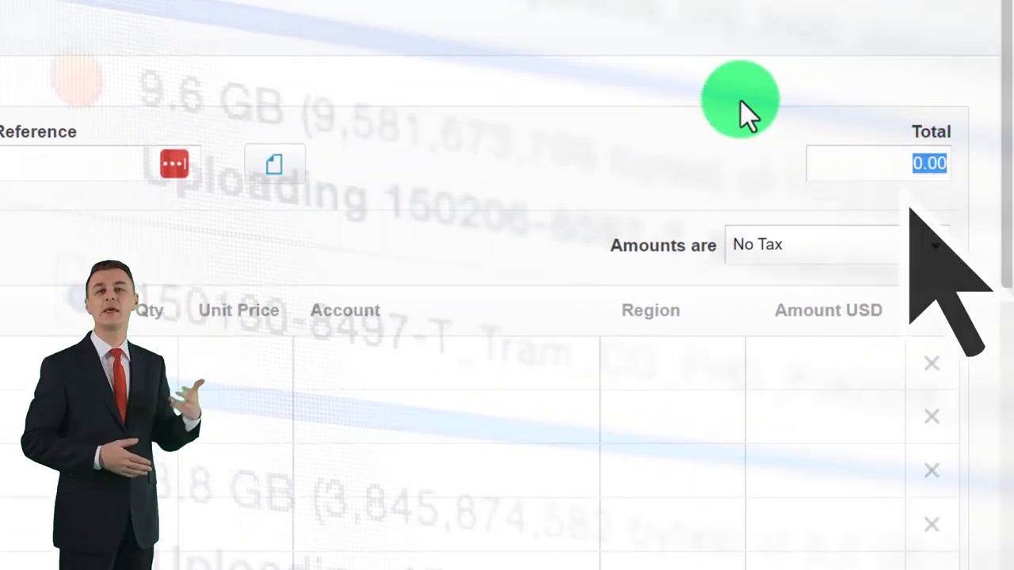
{"action": "type", "text": "100"}
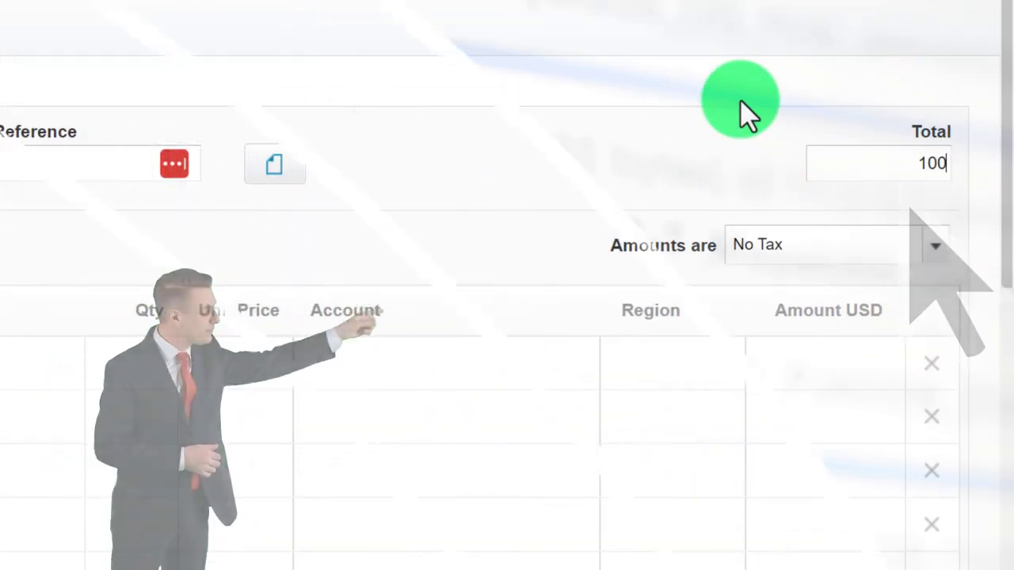
{"action": "key", "text": "Tab"}
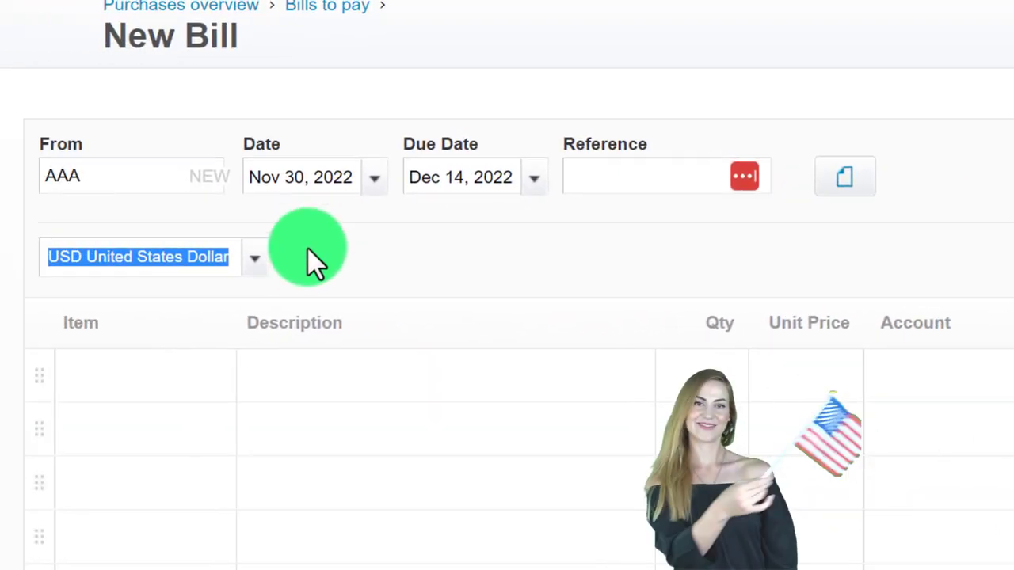
- Review the currency choices for the bill and the list of items available for its first line
{"action": "left_click", "coordinate": [259, 258]}
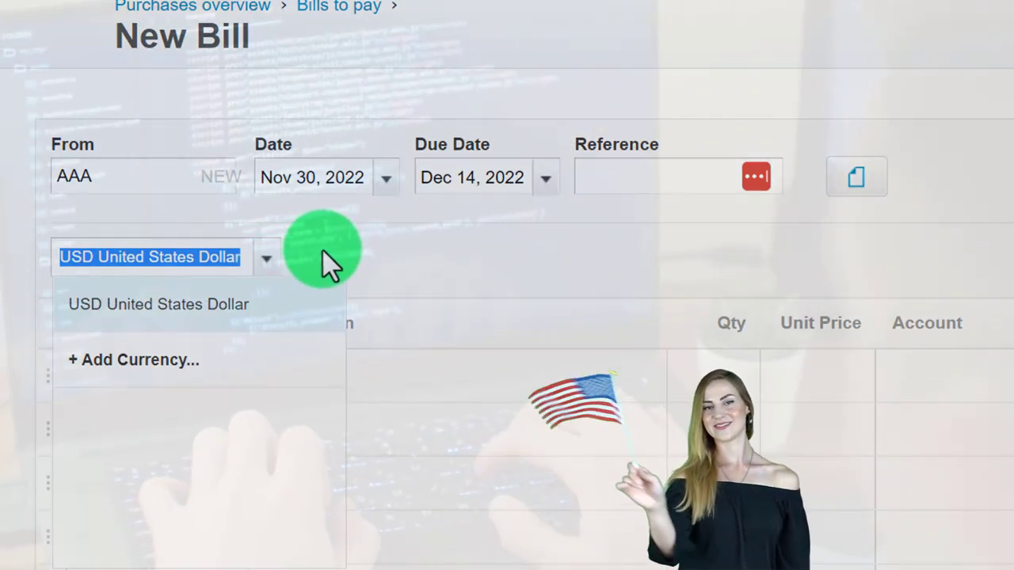
{"action": "left_click", "coordinate": [323, 252]}
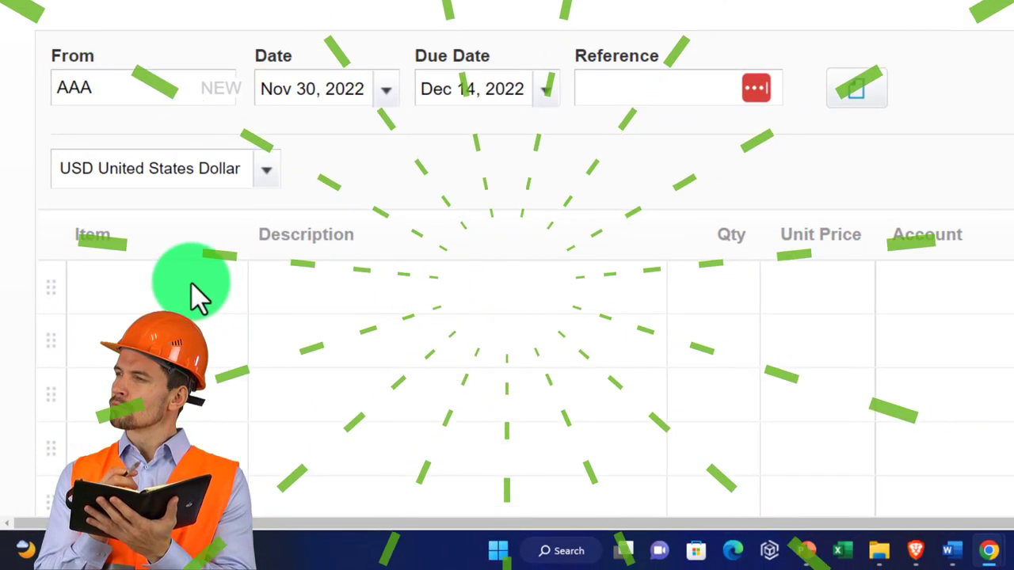
{"action": "left_click", "coordinate": [194, 295]}
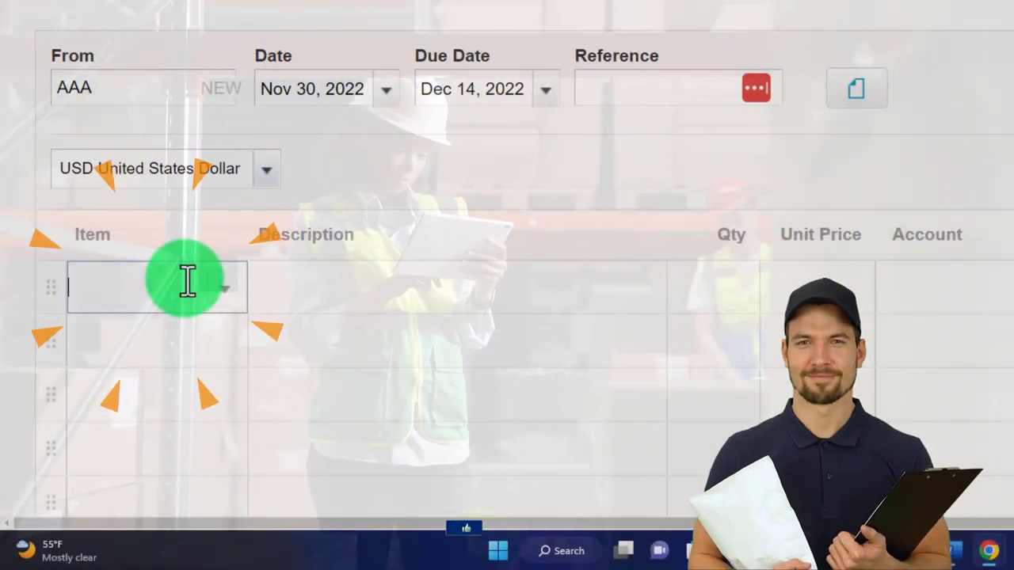
{"action": "left_click", "coordinate": [231, 307]}
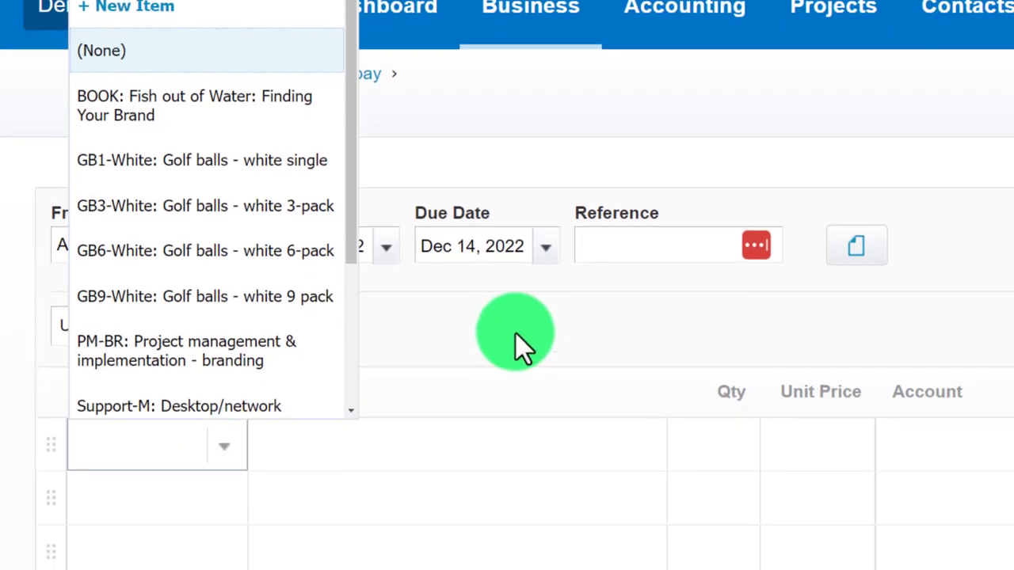
{"action": "left_click", "coordinate": [516, 336]}
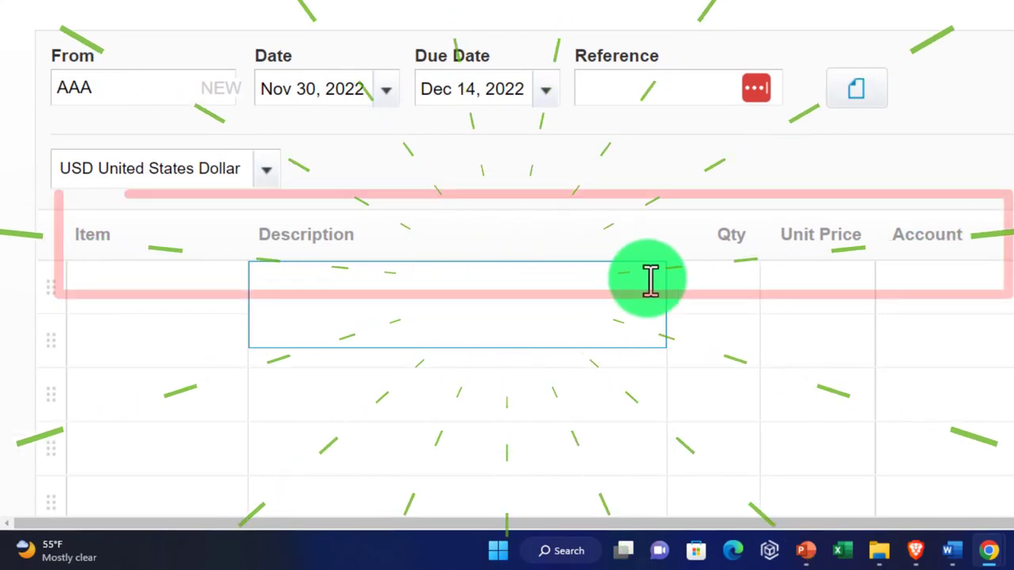
- Look through the accounts available for the bill's first line, from the expense accounts down to the assets
{"action": "left_click", "coordinate": [708, 285]}
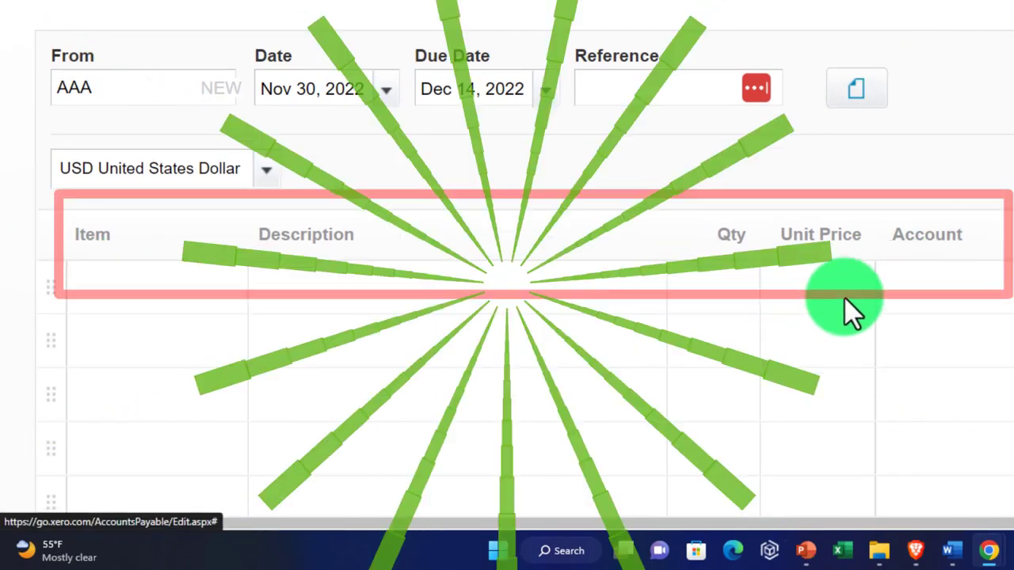
{"action": "left_click", "coordinate": [931, 286]}
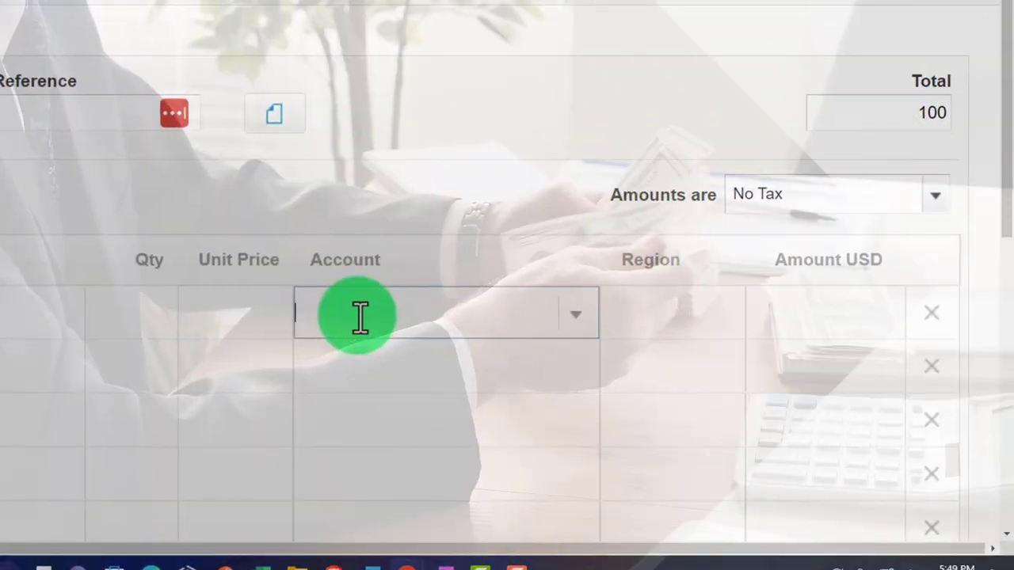
{"action": "left_click", "coordinate": [572, 321]}
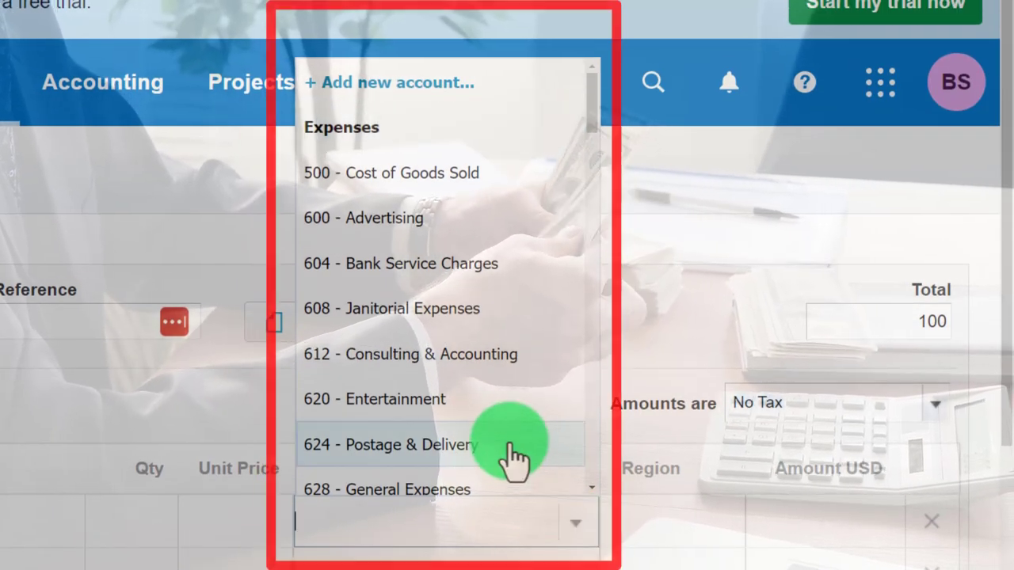
{"action": "scroll", "coordinate": [511, 455], "scroll_direction": "down", "scroll_amount": 10}
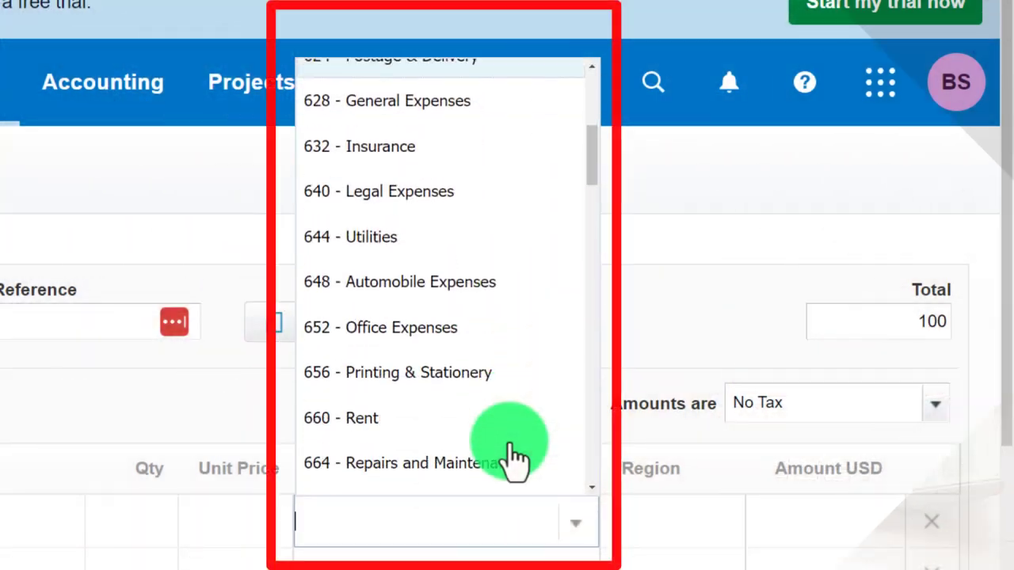
{"action": "scroll", "coordinate": [511, 457], "scroll_direction": "down", "scroll_amount": 2}
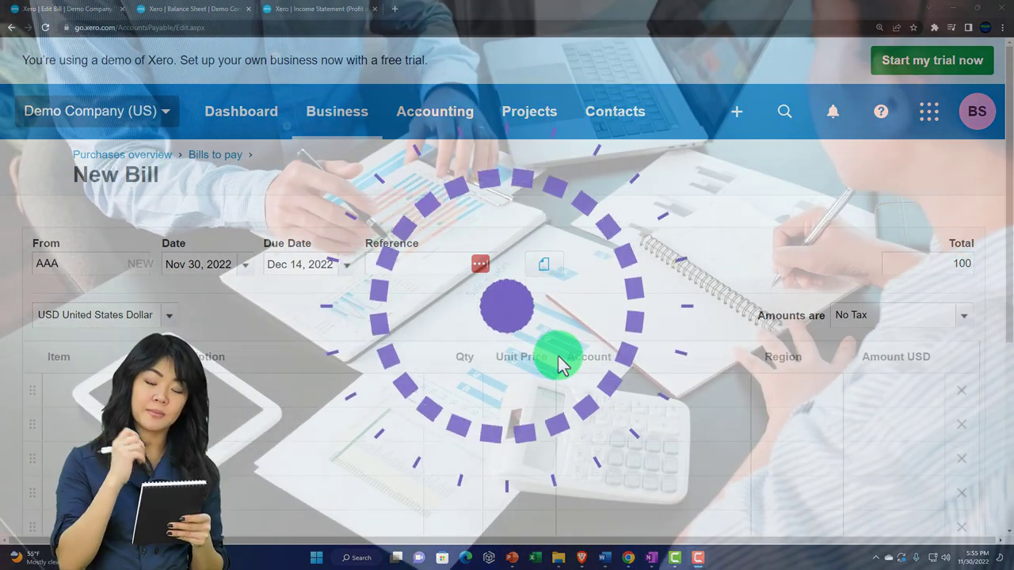
{"action": "scroll", "coordinate": [558, 358], "scroll_direction": "down", "scroll_amount": 1}
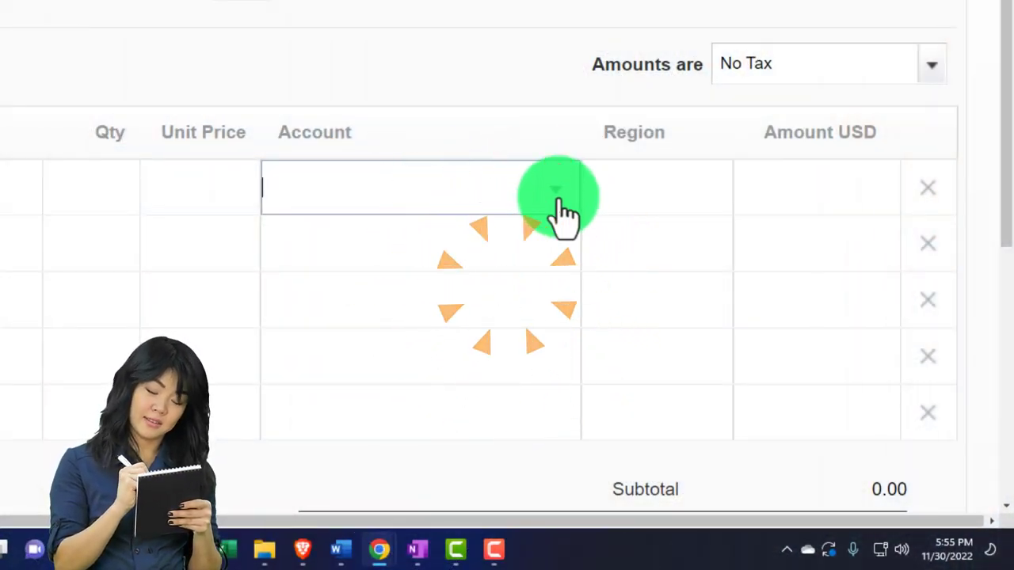
{"action": "left_click", "coordinate": [558, 195]}
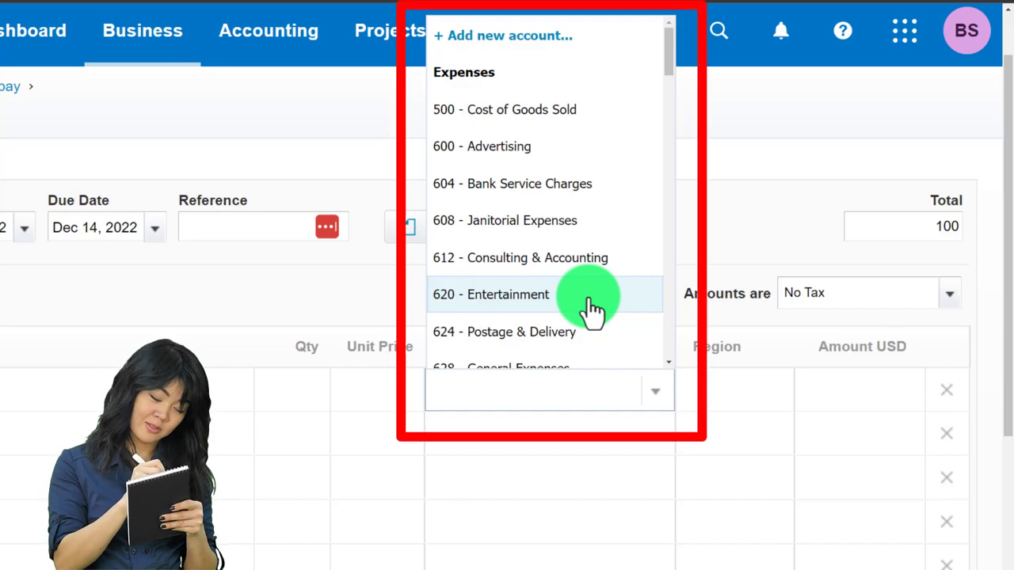
{"action": "scroll", "coordinate": [593, 310], "scroll_direction": "down", "scroll_amount": 5}
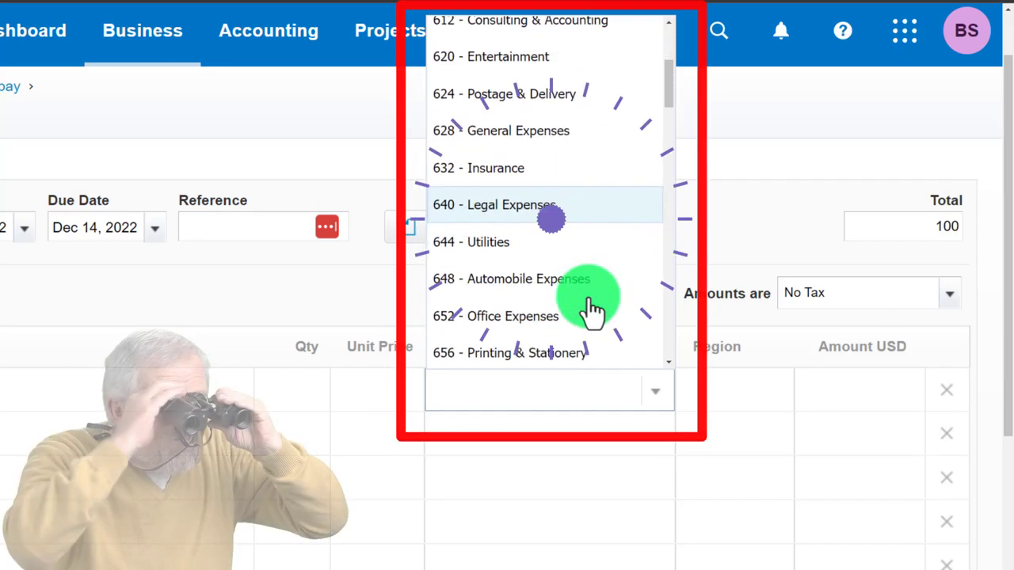
{"action": "scroll", "coordinate": [593, 311], "scroll_direction": "down", "scroll_amount": 5}
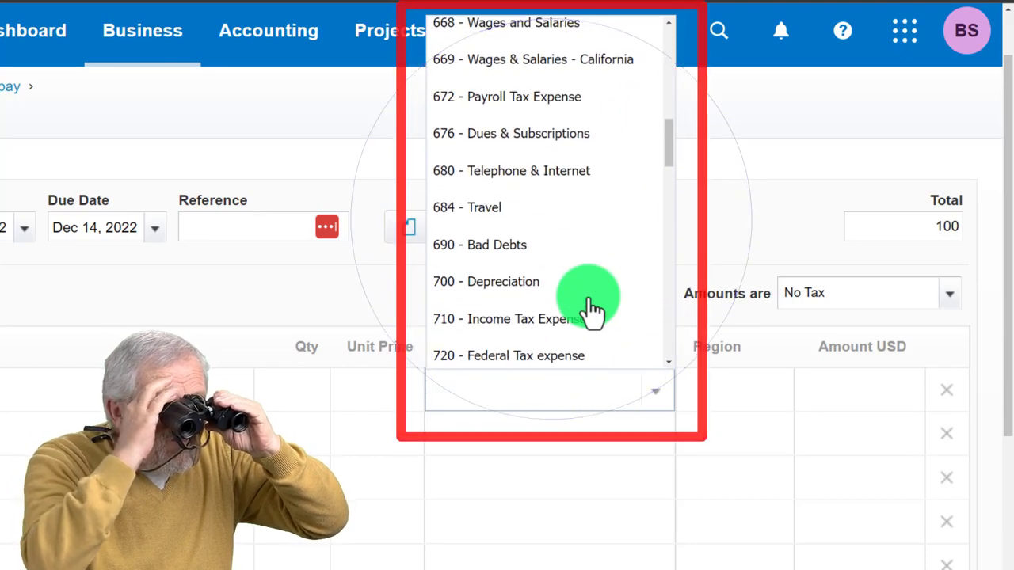
{"action": "scroll", "coordinate": [593, 310], "scroll_direction": "down", "scroll_amount": 3}
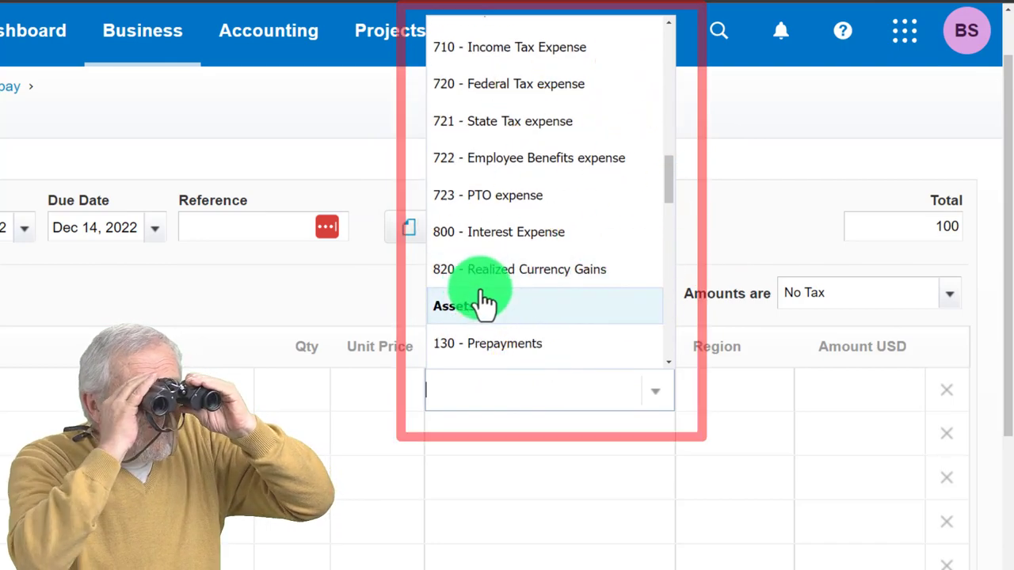
{"action": "scroll", "coordinate": [484, 301], "scroll_direction": "up", "scroll_amount": 12}
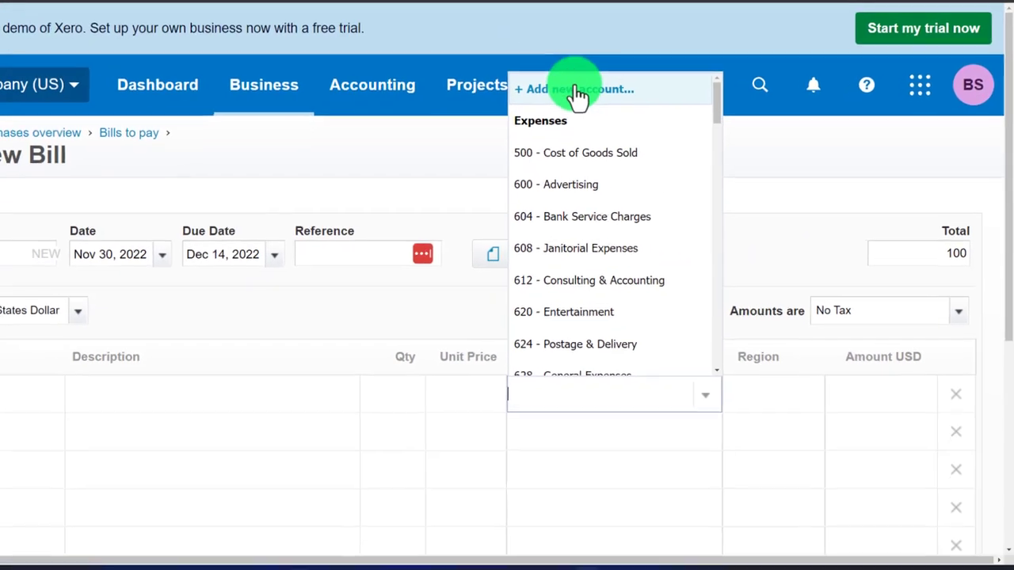
- Start adding a new account from the first bill line and set its account type to Expense
{"action": "left_click", "coordinate": [578, 91]}
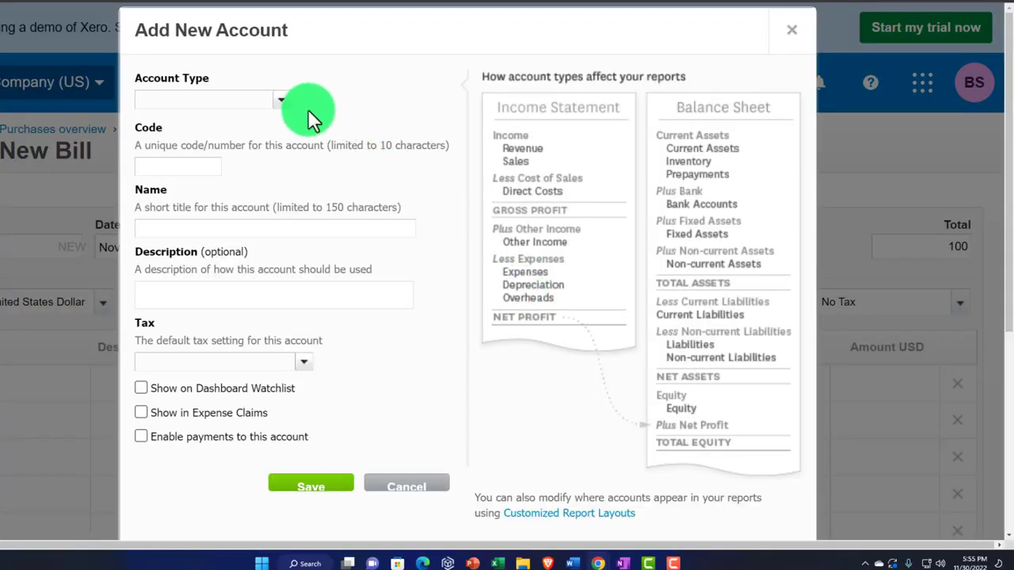
{"action": "left_click", "coordinate": [261, 100]}
{"action": "scroll", "coordinate": [261, 235], "scroll_direction": "down", "scroll_amount": 3}
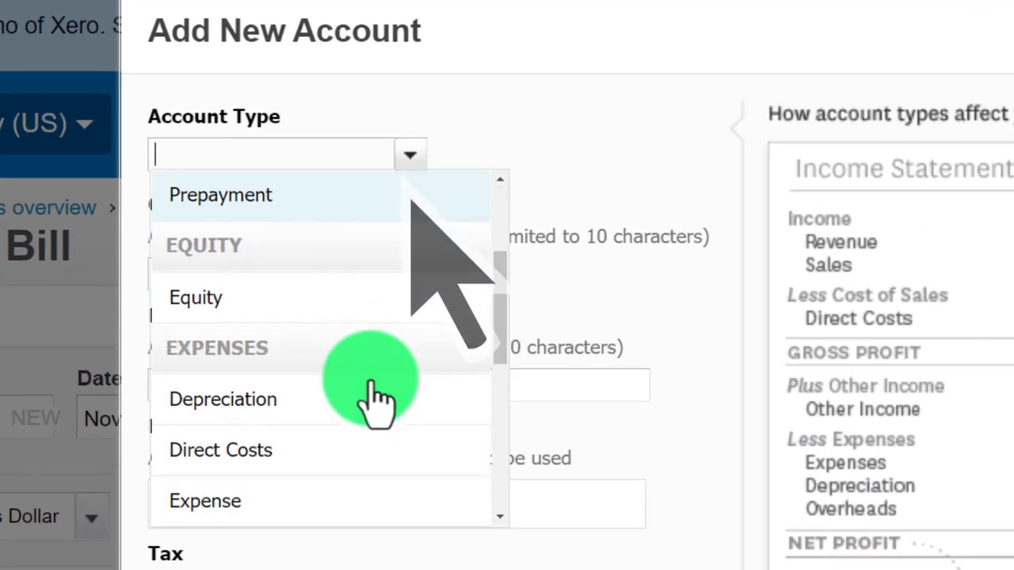
{"action": "scroll", "coordinate": [372, 396], "scroll_direction": "down", "scroll_amount": 3}
{"action": "left_click", "coordinate": [238, 400]}
- Set the new expense account's code to 8050
{"action": "left_click", "coordinate": [264, 274]}
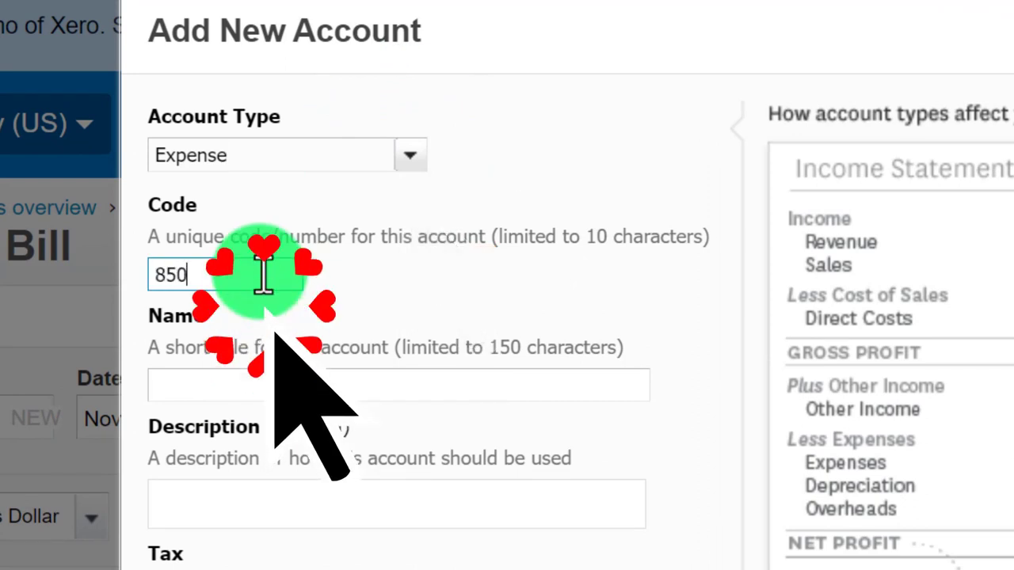
{"action": "type", "text": "8050"}
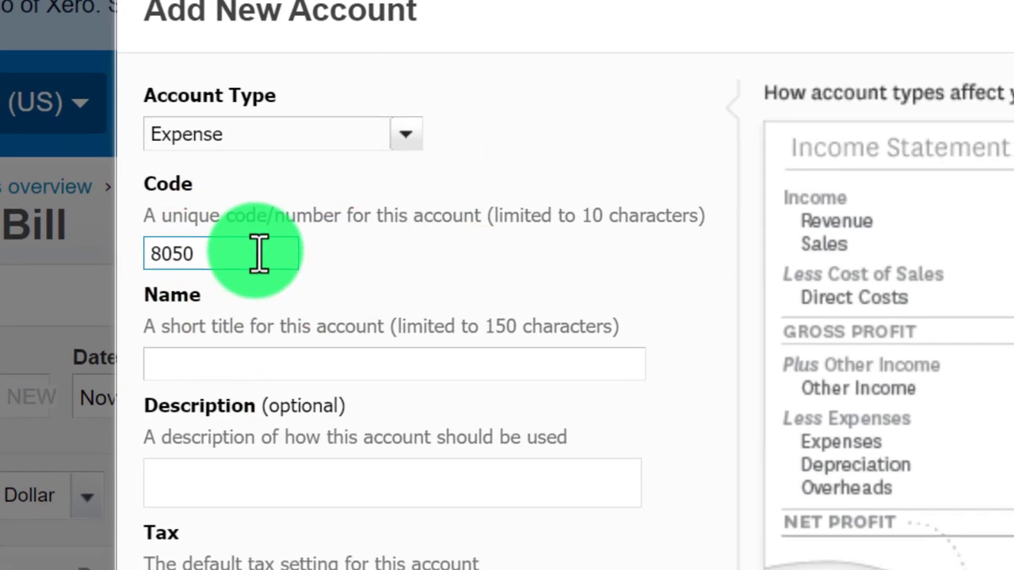
{"action": "left_click", "coordinate": [216, 388]}
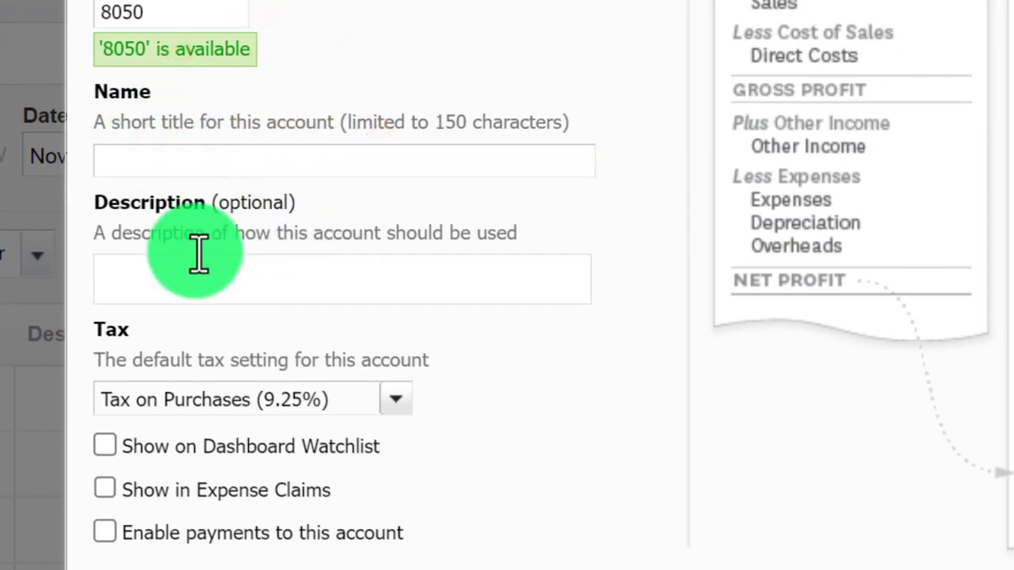
- Name the new expense account "Example Expense"
{"action": "left_click", "coordinate": [163, 160]}
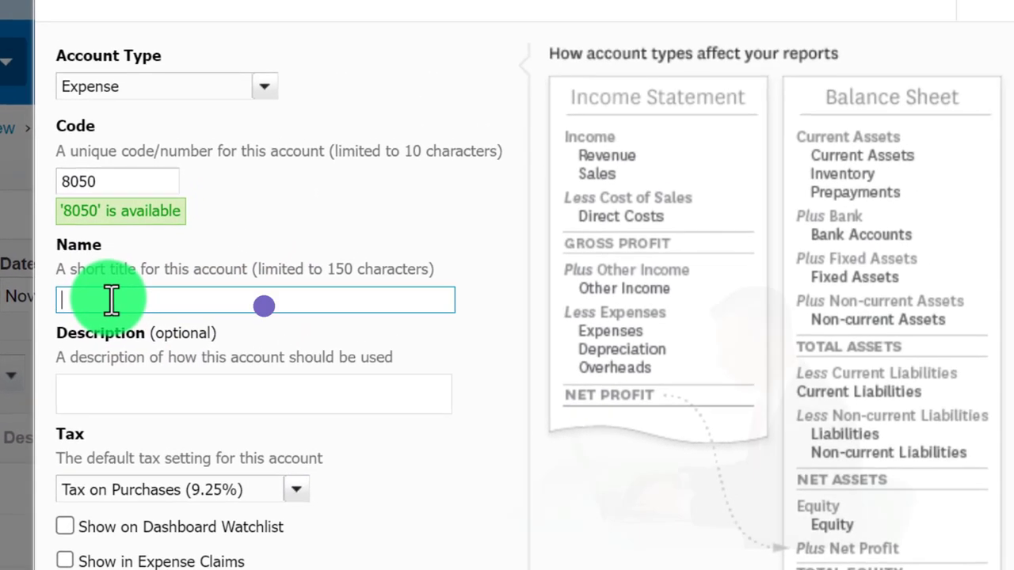
{"action": "type", "text": "Example Expe"}
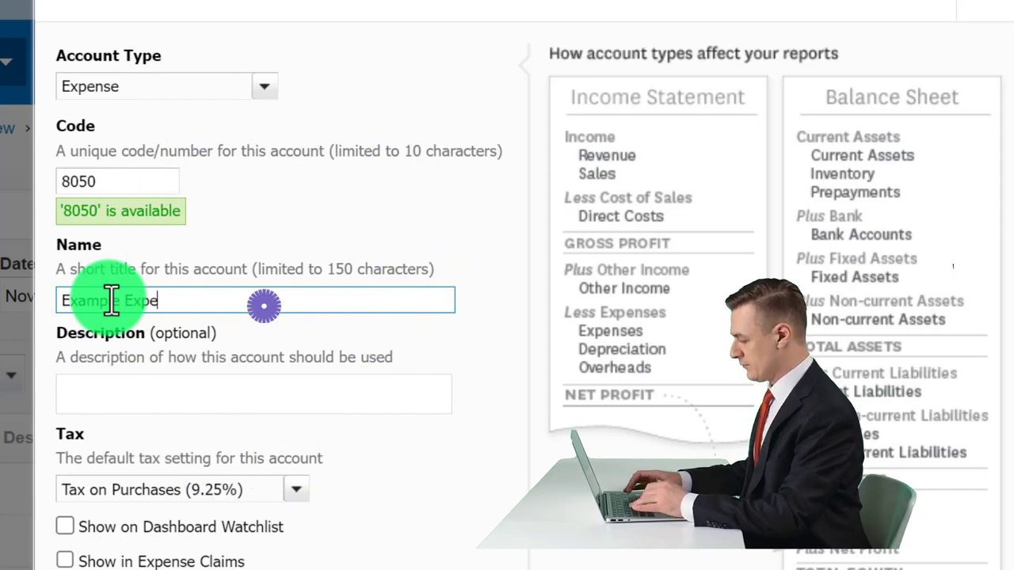
{"action": "type", "text": "sne"}
{"action": "key", "text": "BackSpace"}
{"action": "key", "text": "BackSpace"}
{"action": "key", "text": "BackSpace"}
{"action": "key", "text": "BackSpace"}
{"action": "type", "text": "nse"}
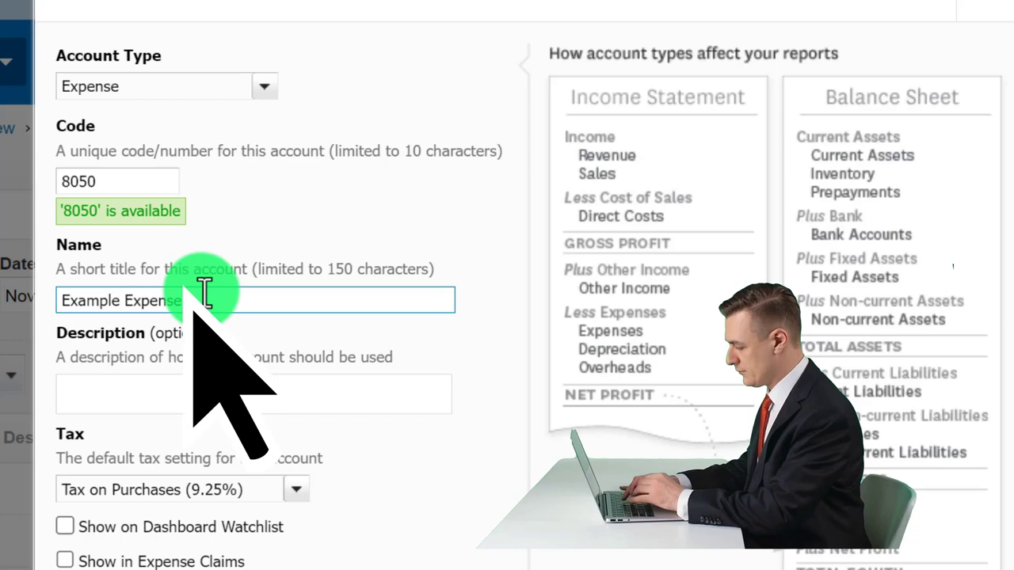
- Copy the account's name into its description, so that it also reads "Example Expense"
{"action": "left_click_drag", "start_coordinate": [205, 293], "coordinate": [60, 288]}
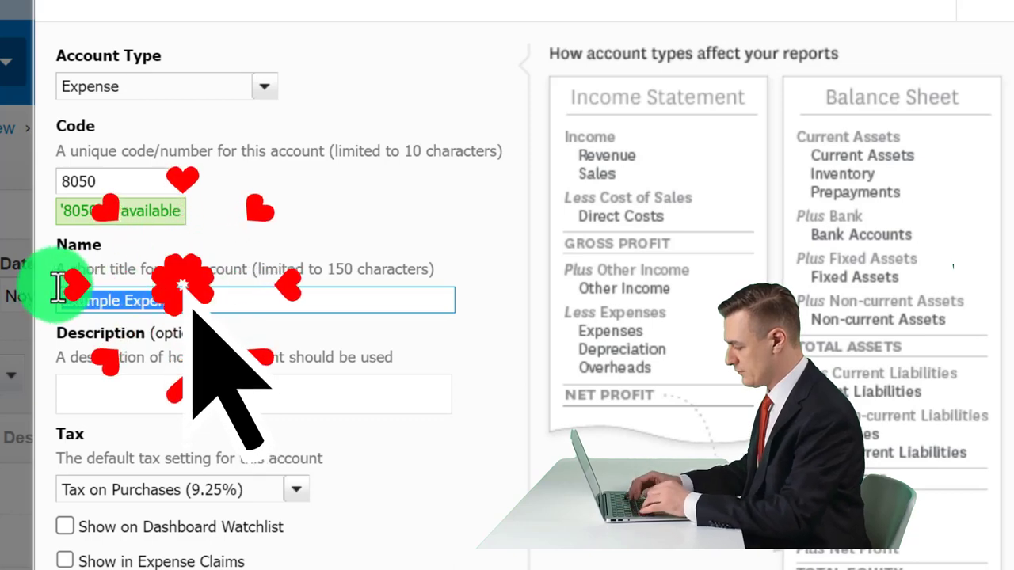
{"action": "key", "text": "ctrl+c"}
{"action": "left_click", "coordinate": [125, 387]}
{"action": "key", "text": "ctrl+v"}
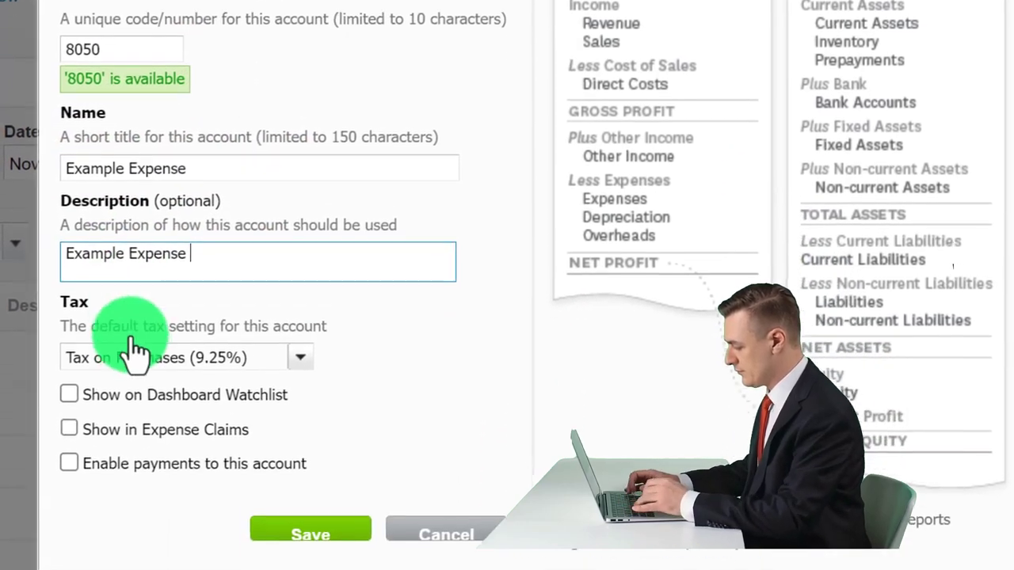
- Set the account's default tax to Tax on Purchases (0%) and save the new account
{"action": "left_click", "coordinate": [301, 309]}
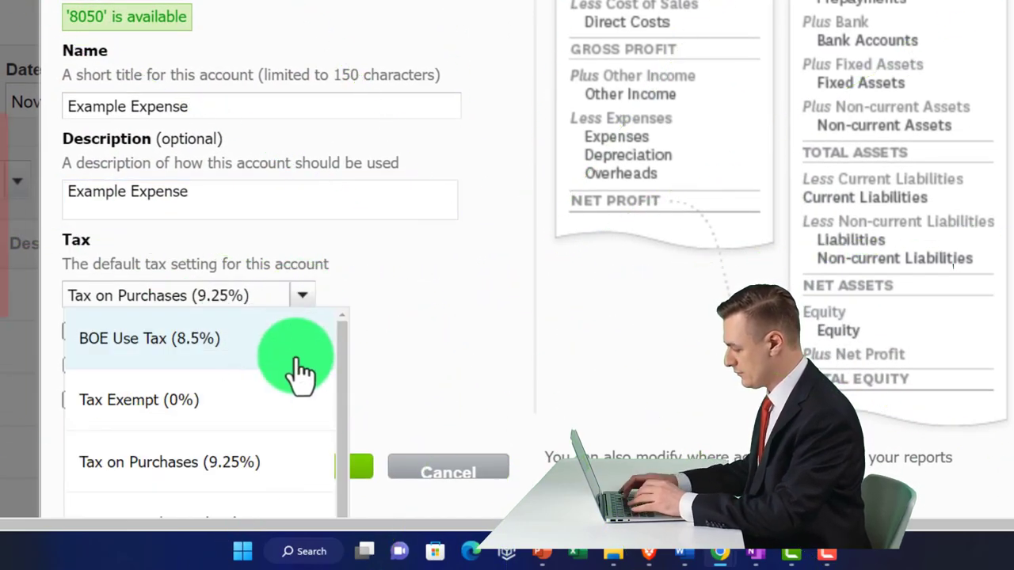
{"action": "scroll", "coordinate": [297, 380], "scroll_direction": "down", "scroll_amount": 2}
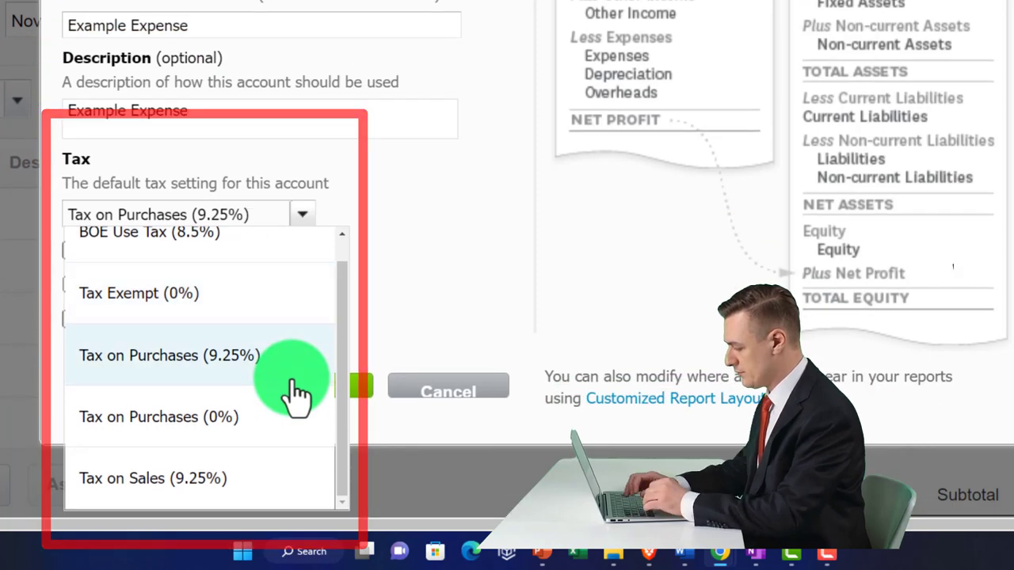
{"action": "left_click", "coordinate": [183, 420]}
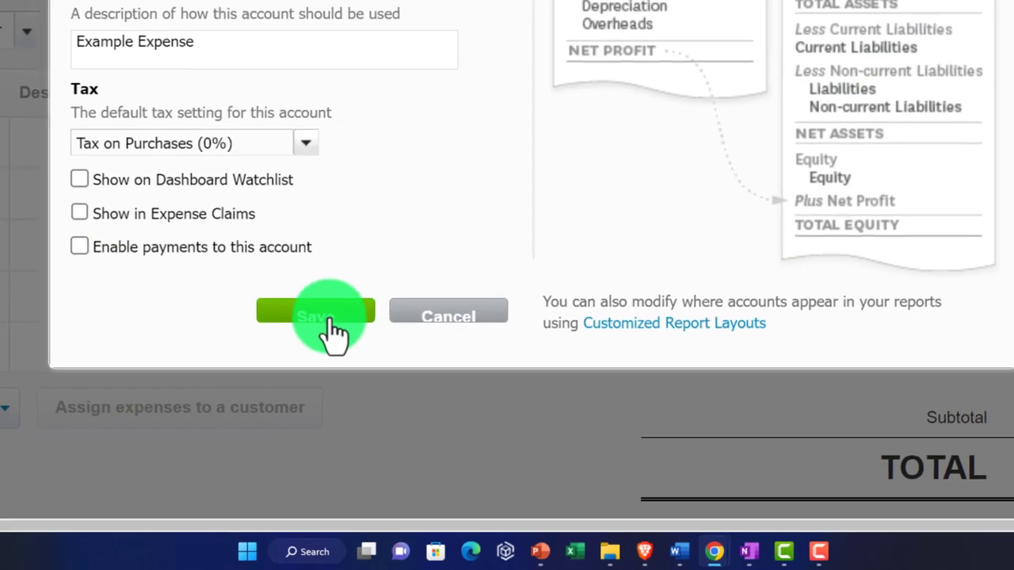
{"action": "left_click", "coordinate": [333, 388]}
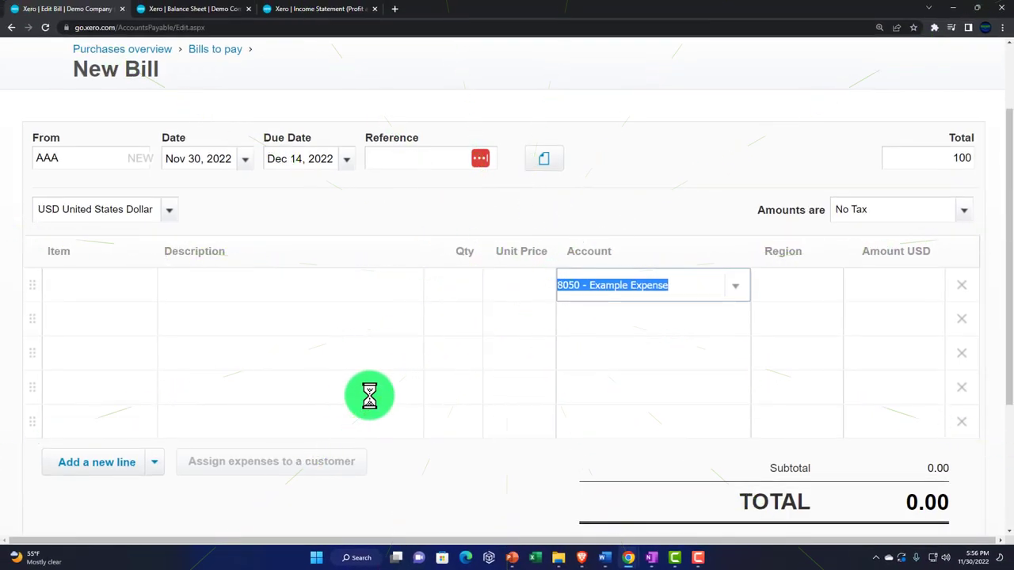
- Check the region choices for the bill's first line, leave the region empty and enter an amount of 100
{"action": "left_click", "coordinate": [793, 284]}
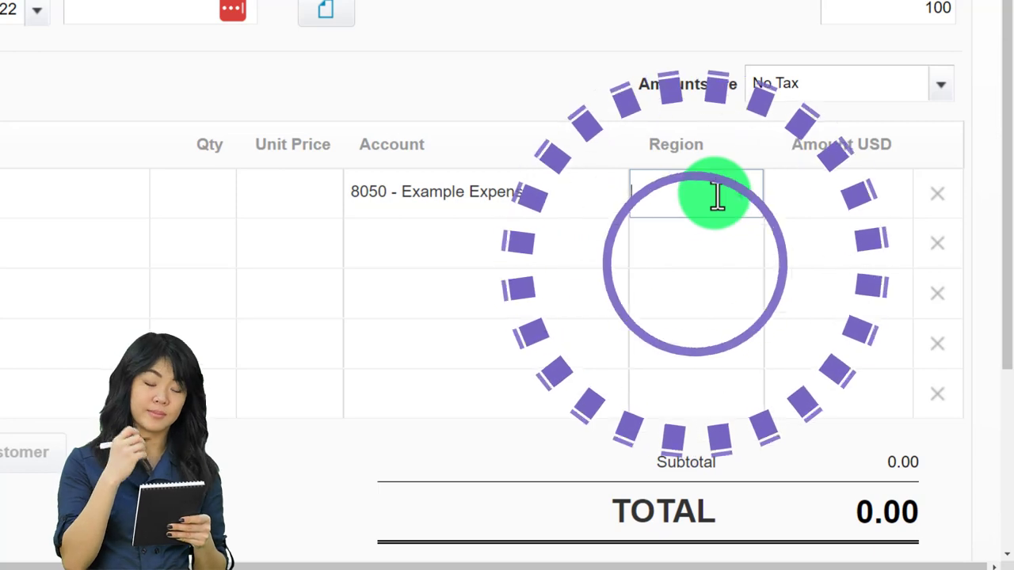
{"action": "left_click", "coordinate": [738, 199]}
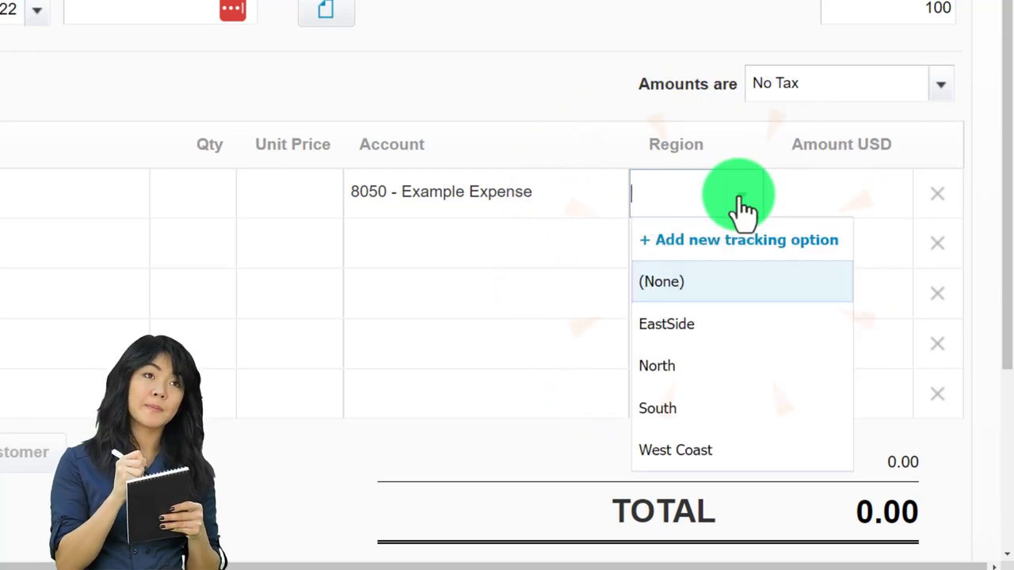
{"action": "left_click", "coordinate": [813, 194]}
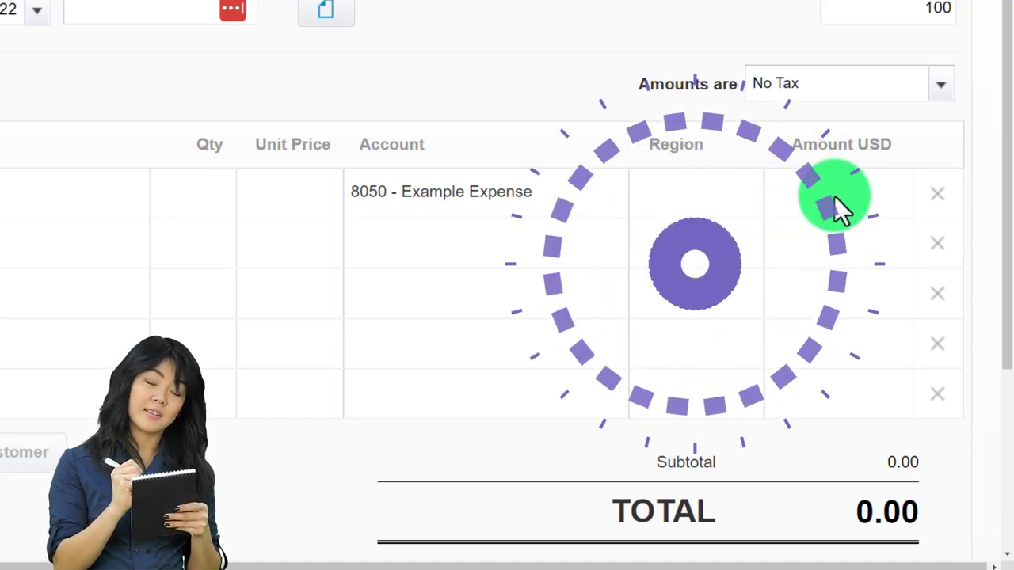
{"action": "type", "text": "100"}
{"action": "key", "text": "Tab"}
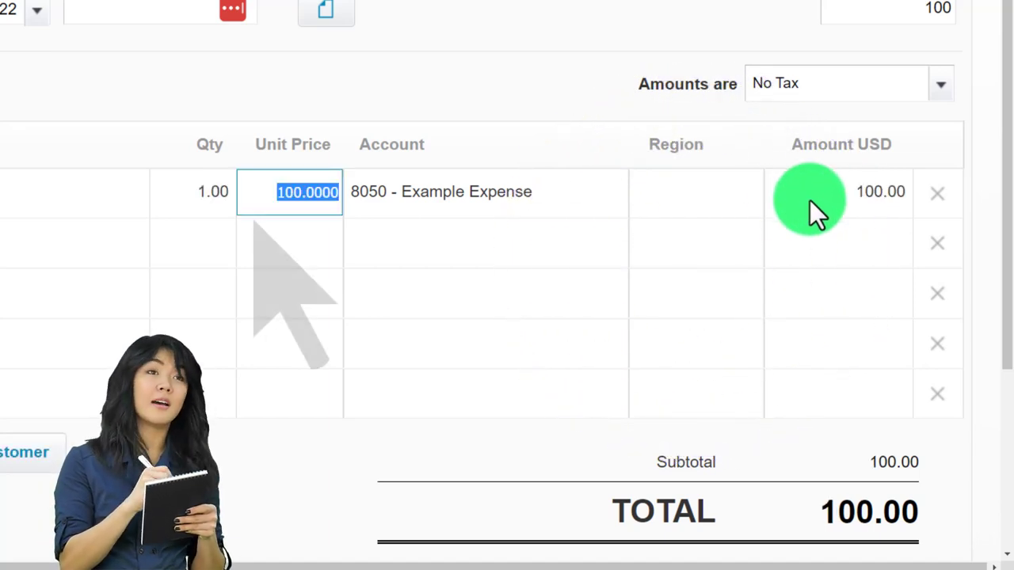
{"action": "left_click", "coordinate": [242, 194]}
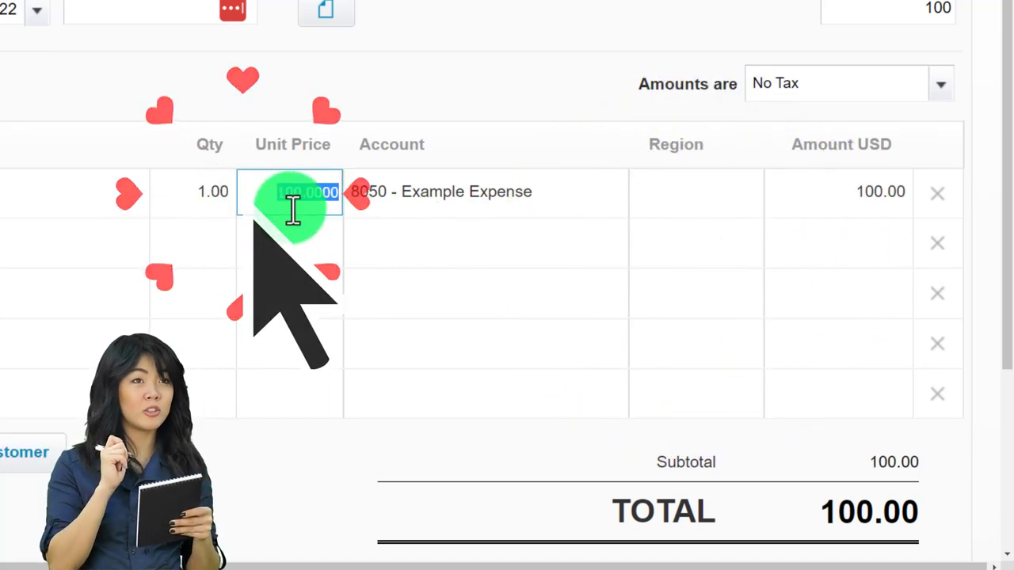
- Review the completed bill from its header and first line down to the total and the approval options
{"action": "scroll", "coordinate": [293, 210], "scroll_direction": "down", "scroll_amount": 2}
{"action": "left_click", "coordinate": [622, 378]}
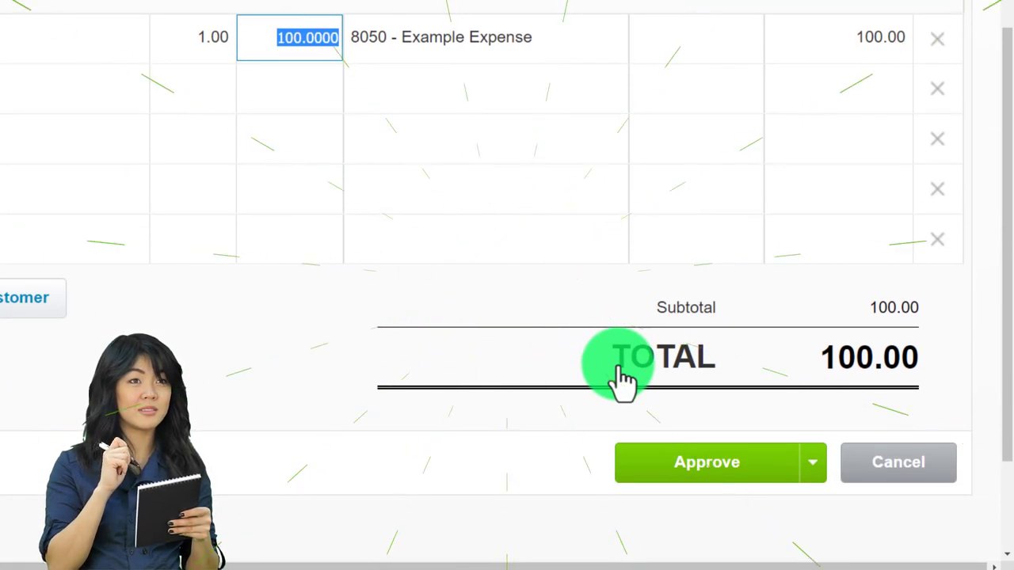
{"action": "scroll", "coordinate": [515, 380], "scroll_direction": "up", "scroll_amount": 4}
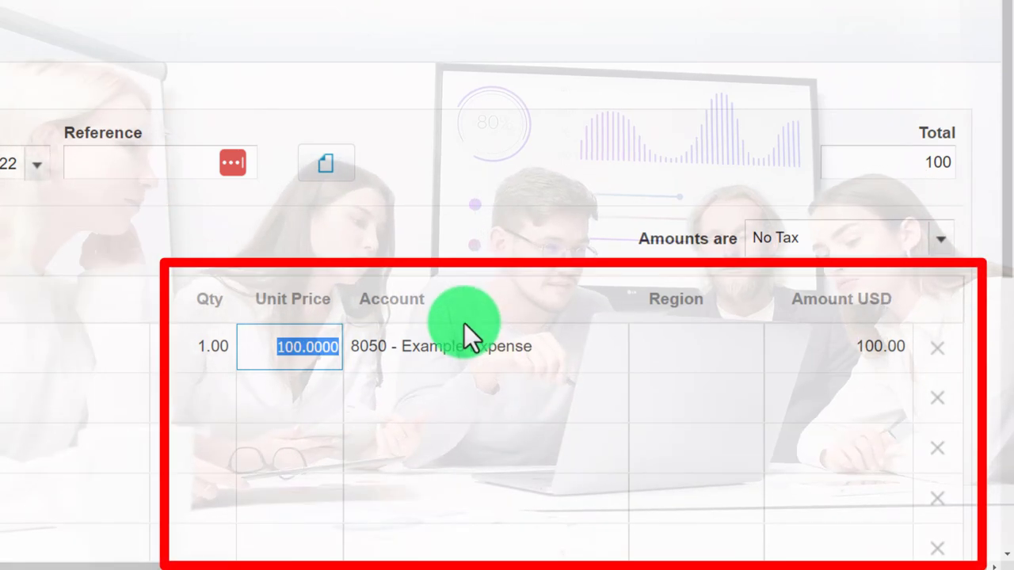
{"action": "scroll", "coordinate": [444, 317], "scroll_direction": "down", "scroll_amount": 1}
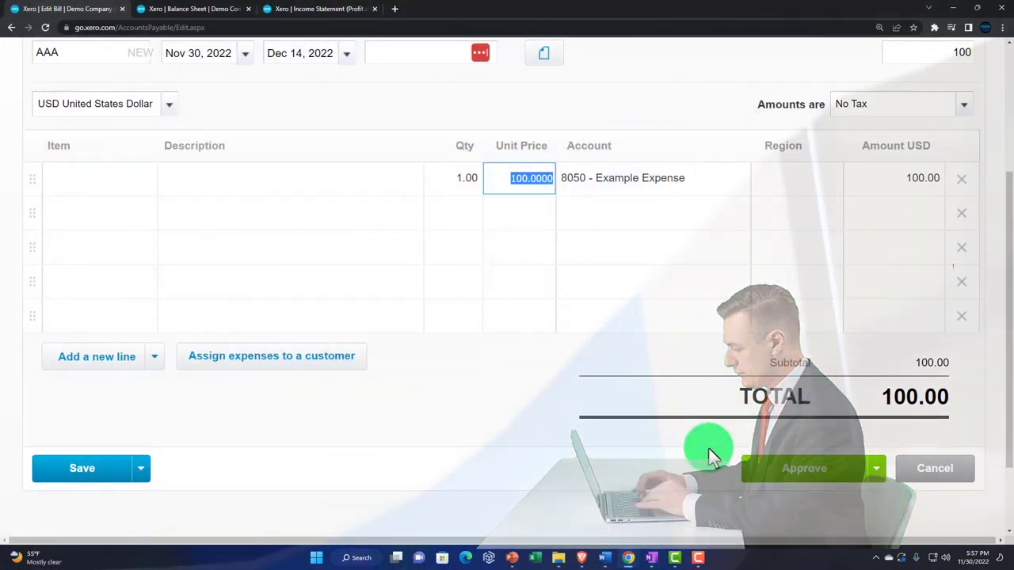
{"action": "left_click", "coordinate": [798, 446]}
{"action": "scroll", "coordinate": [798, 446], "scroll_direction": "up", "scroll_amount": 1}
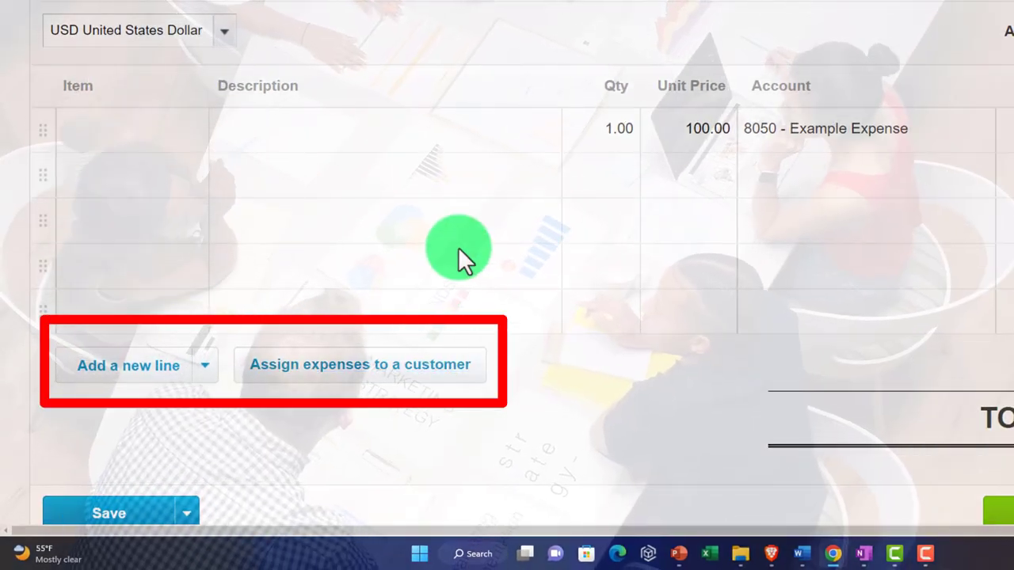
- Look at the choices for adding several bill lines and at the dialog for assigning expenses to a customer, leaving both unused
{"action": "left_click", "coordinate": [208, 367]}
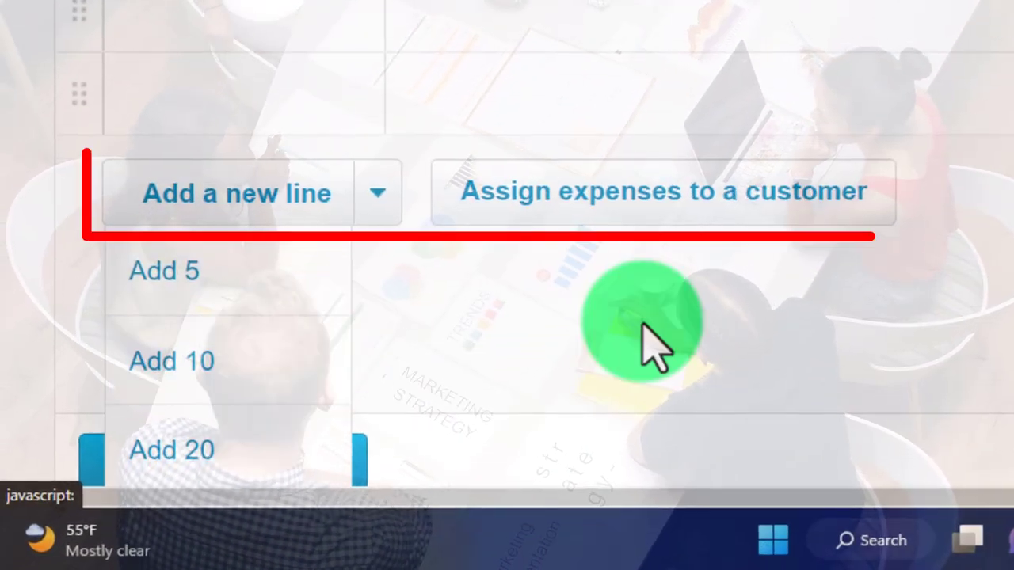
{"action": "left_click", "coordinate": [641, 349]}
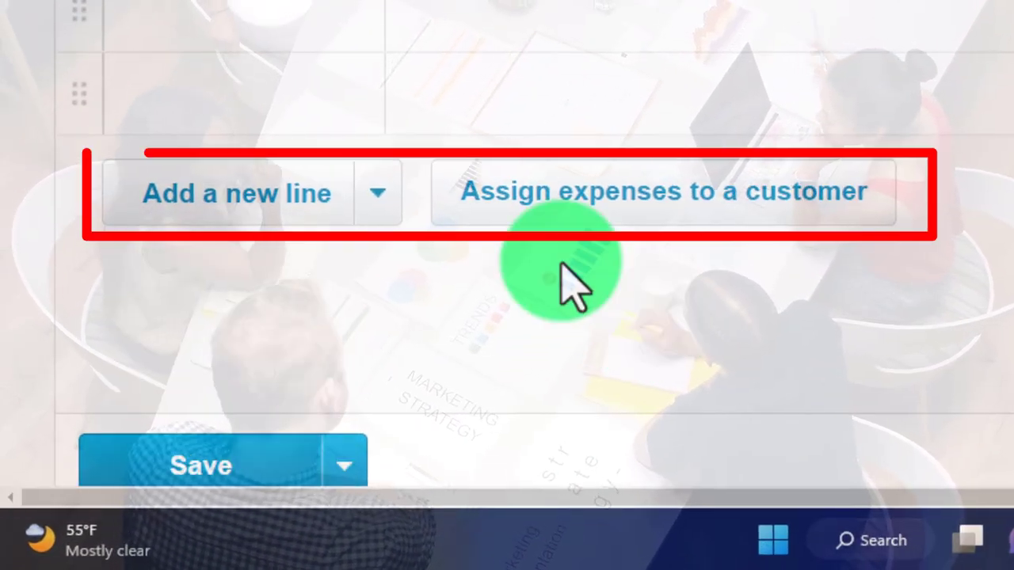
{"action": "left_click", "coordinate": [697, 214]}
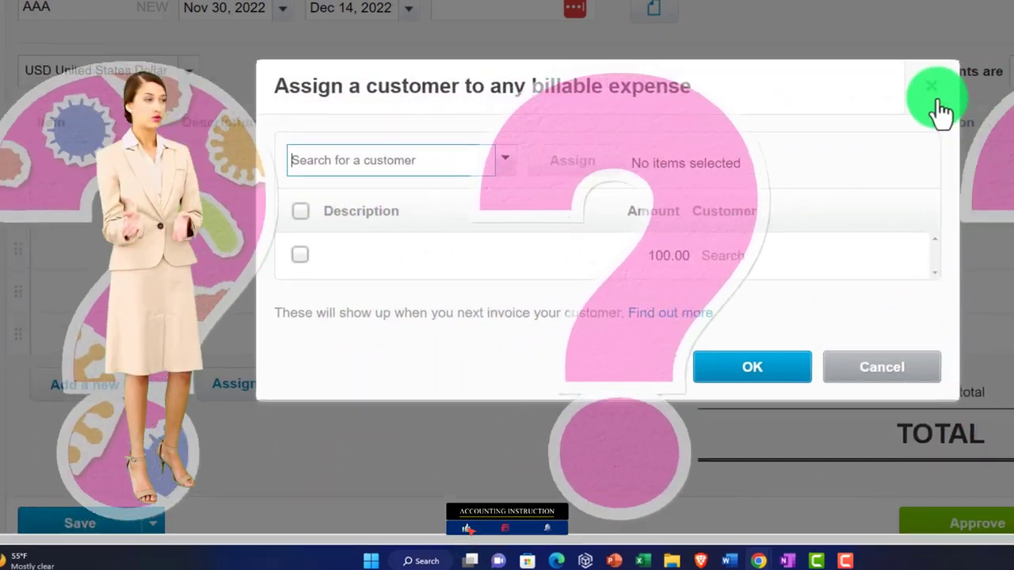
{"action": "left_click", "coordinate": [943, 84]}
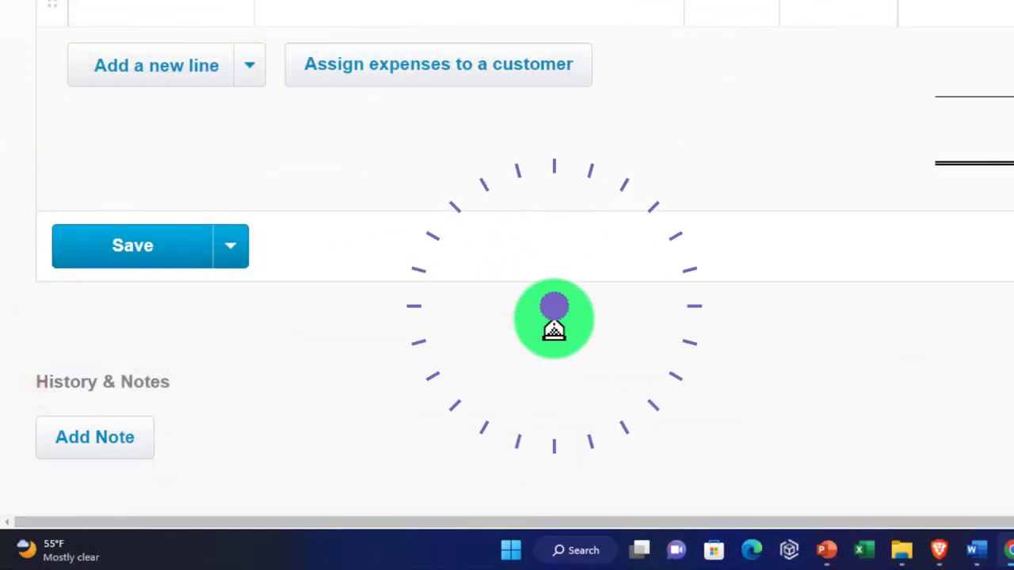
- Save the bill as a draft and filter the bills to pay to show only drafts
{"action": "scroll", "coordinate": [553, 325], "scroll_direction": "up", "scroll_amount": 6}
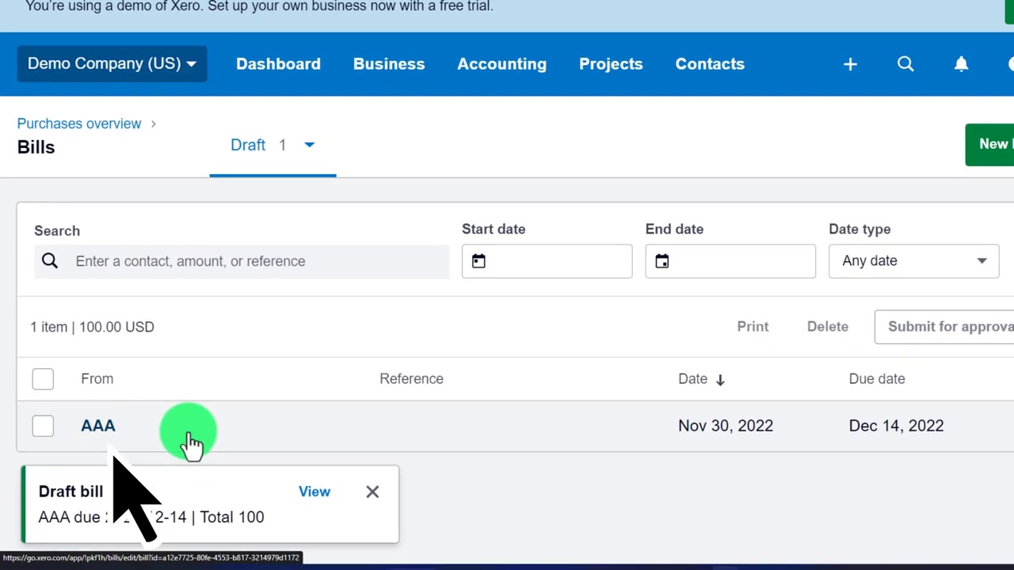
{"action": "left_click", "coordinate": [111, 471]}
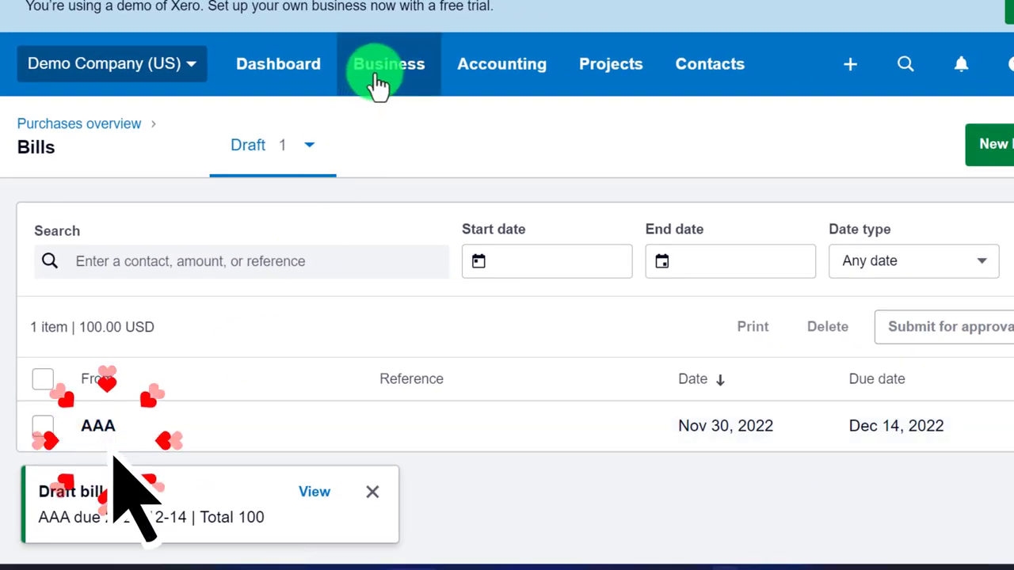
{"action": "left_click", "coordinate": [380, 71]}
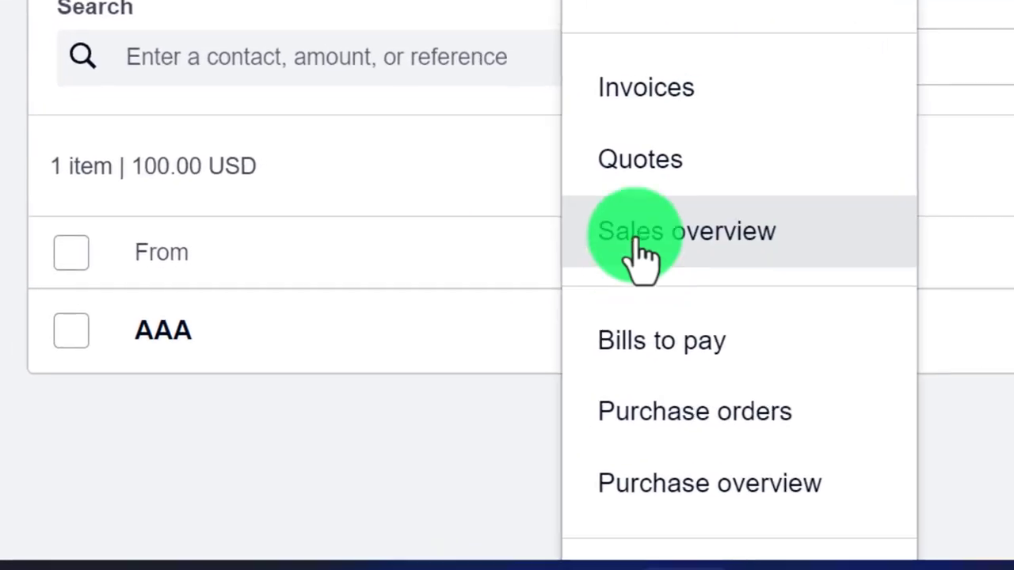
{"action": "left_click", "coordinate": [656, 357]}
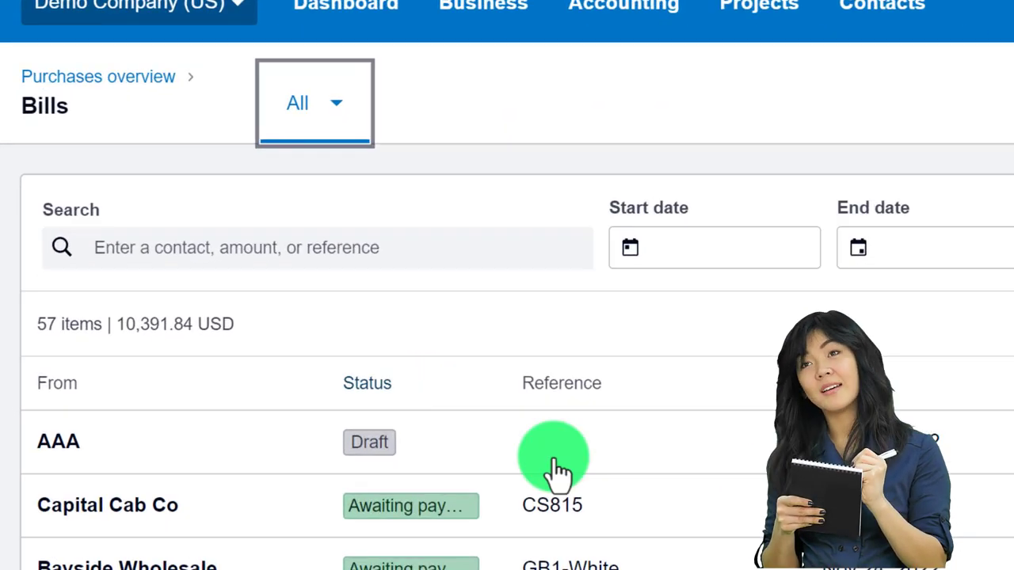
{"action": "left_click", "coordinate": [384, 79]}
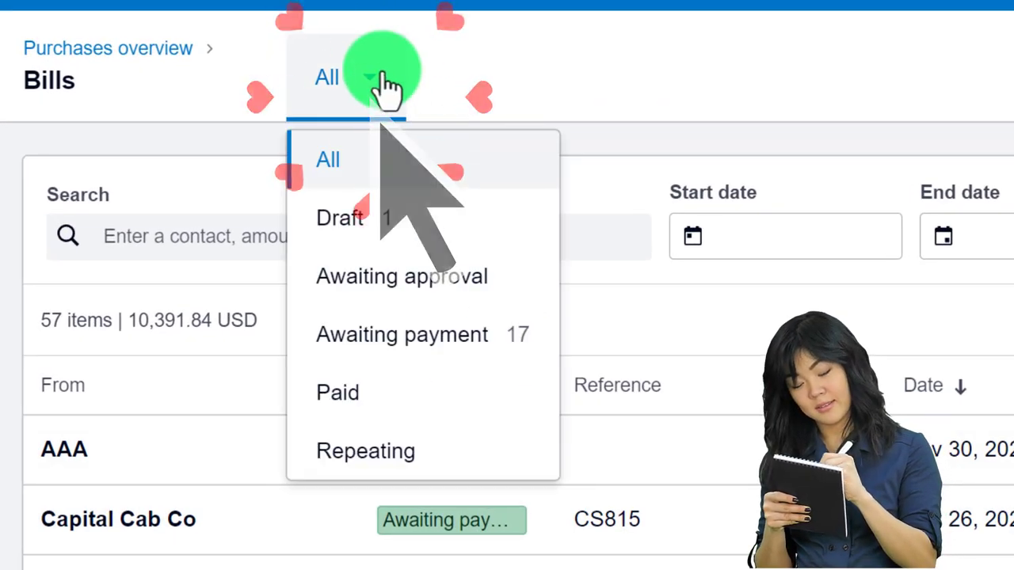
{"action": "left_click", "coordinate": [382, 226]}
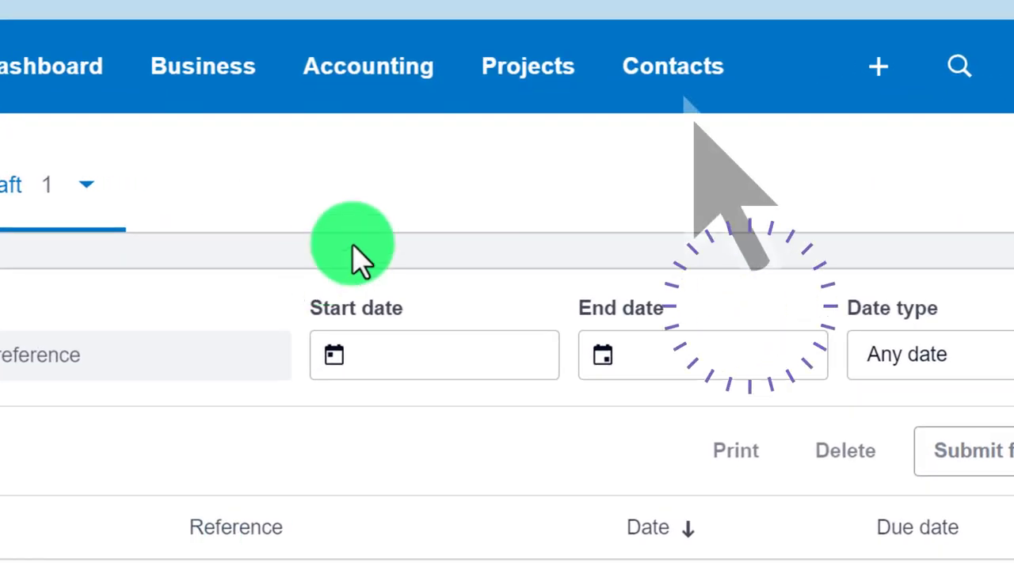
- Open the contact record of supplier AAA and examine its activity list, including the actions offered for the created bill
{"action": "left_click", "coordinate": [655, 103]}
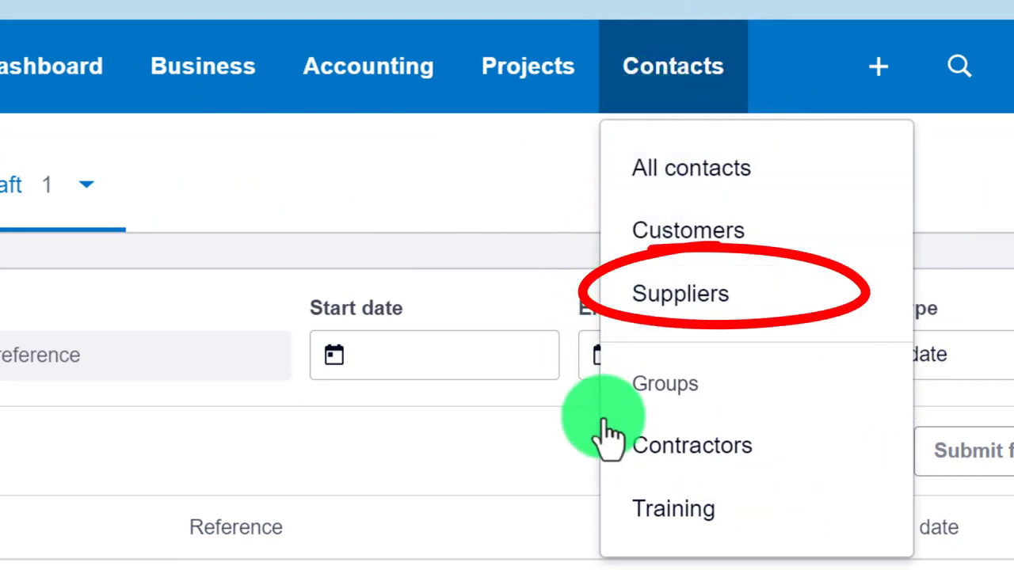
{"action": "left_click", "coordinate": [677, 305]}
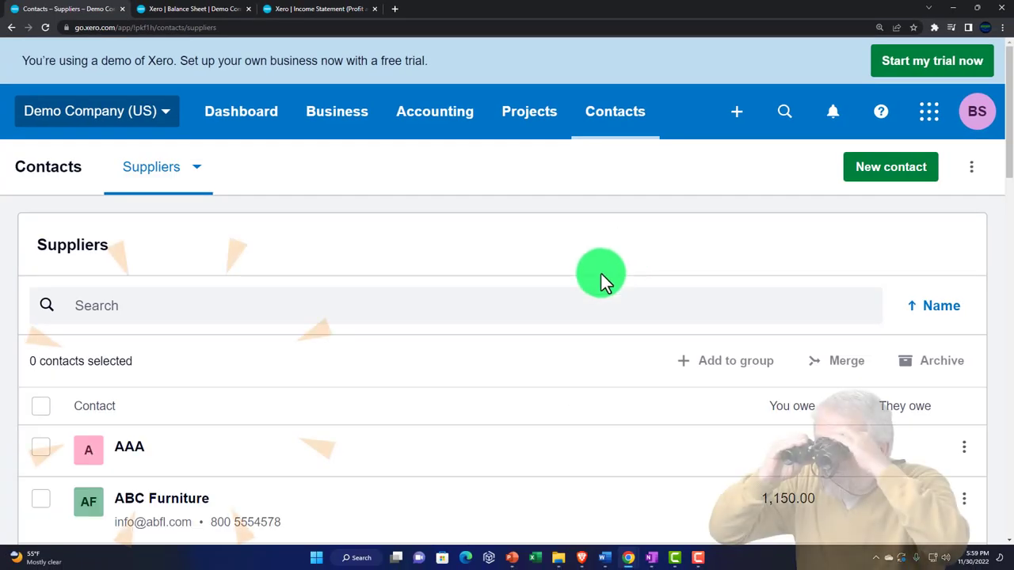
{"action": "scroll", "coordinate": [601, 274], "scroll_direction": "down", "scroll_amount": 1}
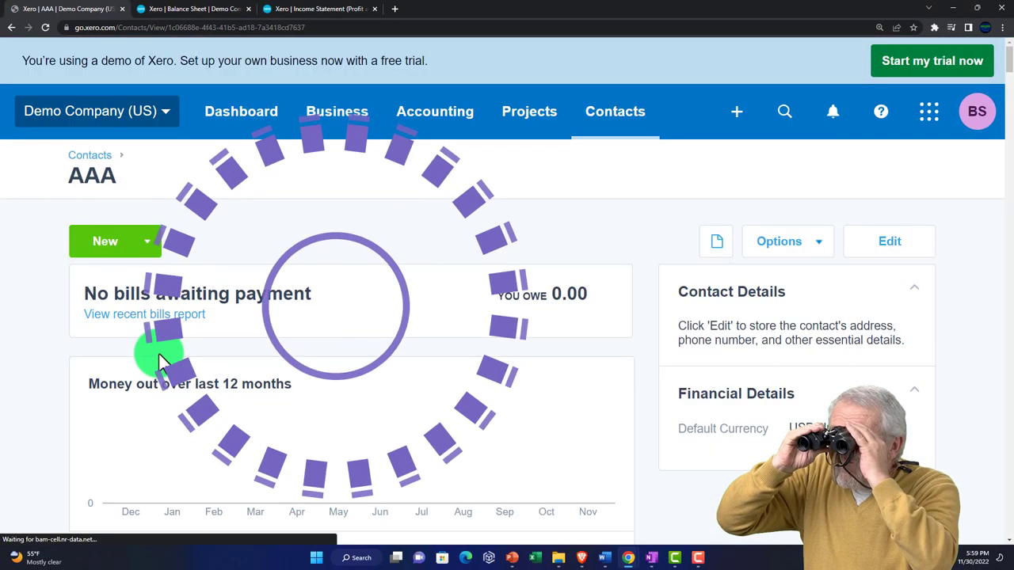
{"action": "scroll", "coordinate": [159, 360], "scroll_direction": "down", "scroll_amount": 4}
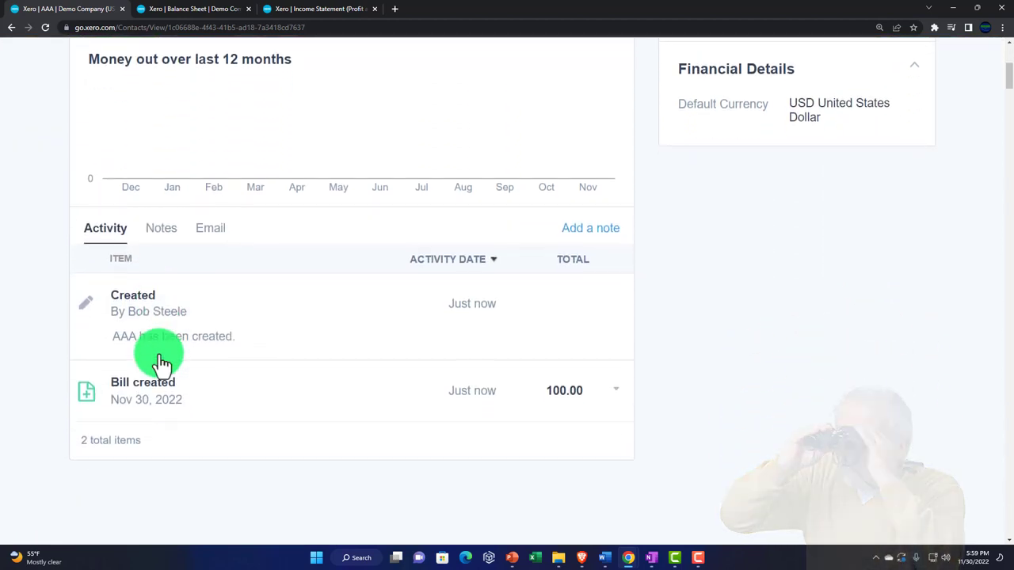
{"action": "scroll", "coordinate": [156, 368], "scroll_direction": "down", "scroll_amount": 1}
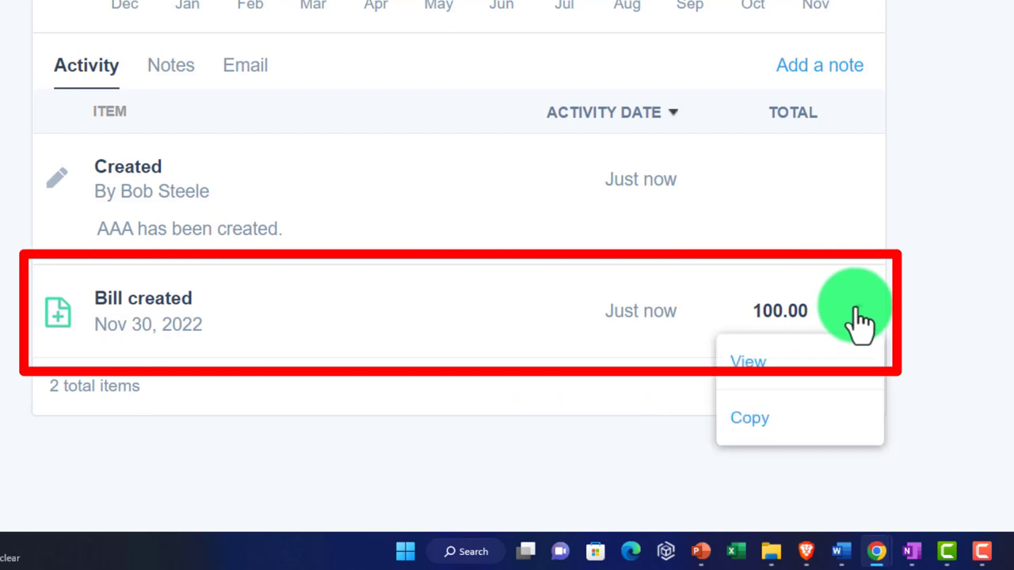
{"action": "left_click", "coordinate": [859, 321]}
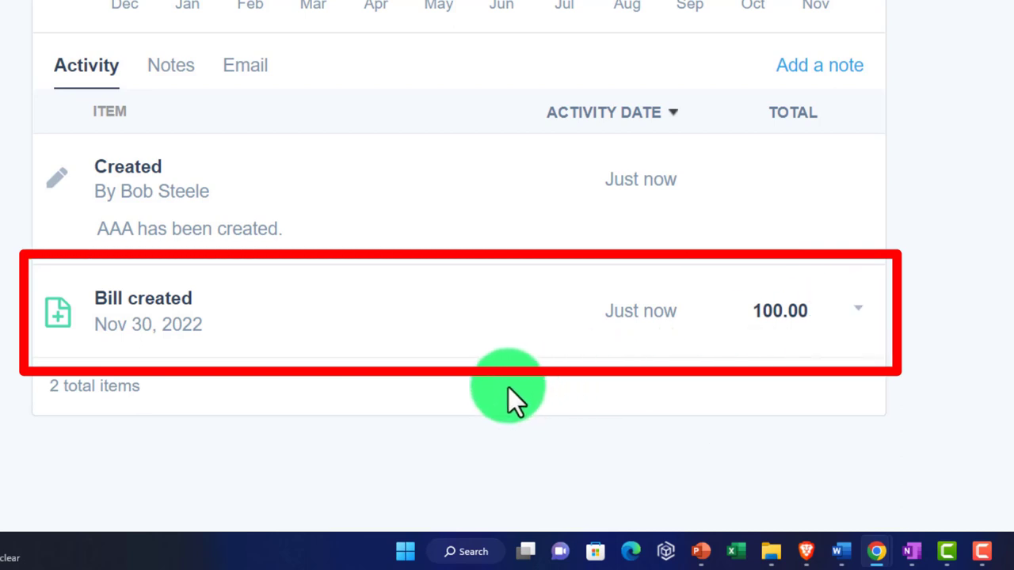
{"action": "left_click", "coordinate": [758, 331]}
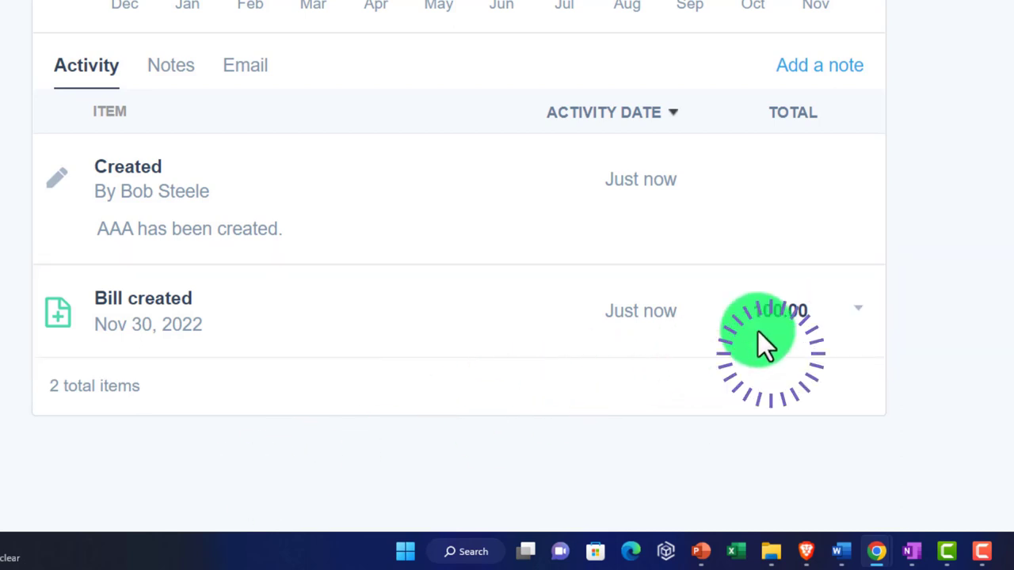
- Open the created bill from the AAA contact's activity list and save it, submitting it for approval
{"action": "left_click", "coordinate": [859, 320]}
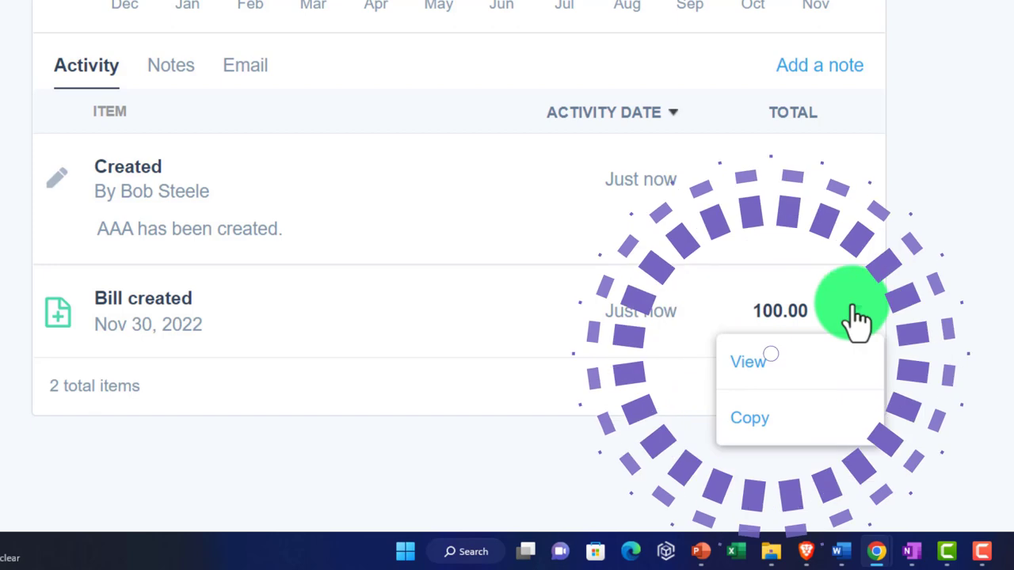
{"action": "left_click", "coordinate": [811, 380]}
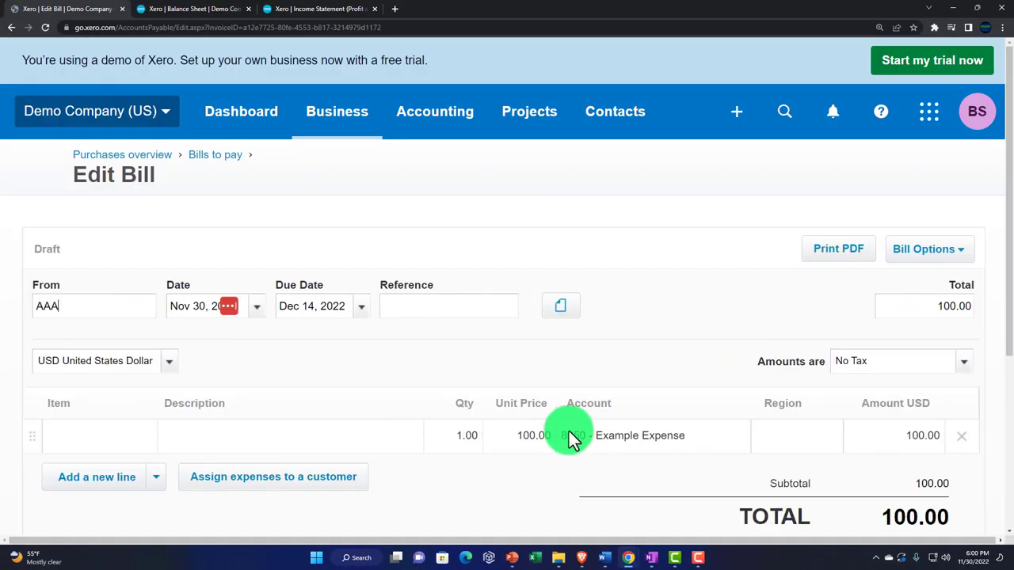
{"action": "scroll", "coordinate": [533, 420], "scroll_direction": "down", "scroll_amount": 2}
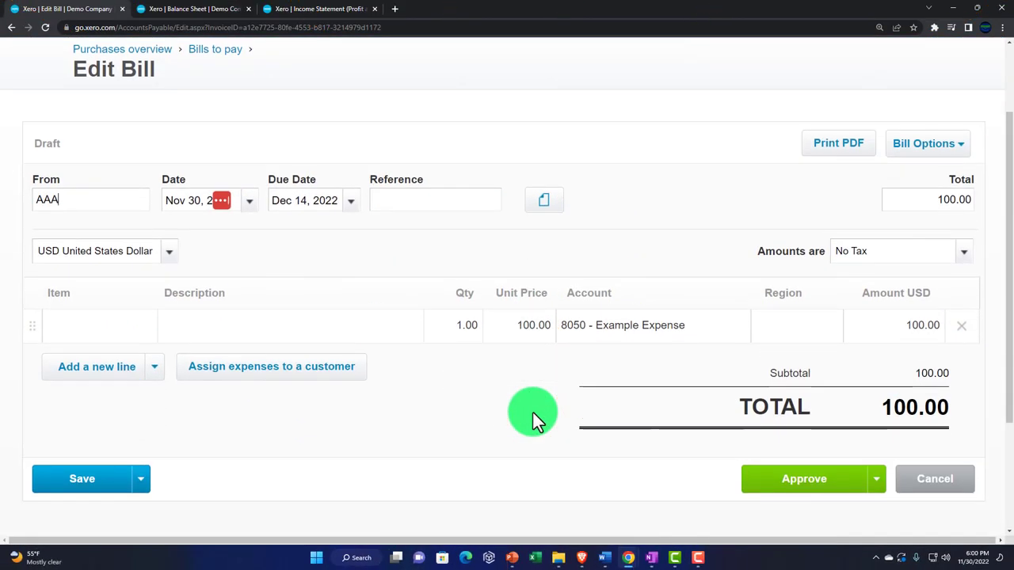
{"action": "scroll", "coordinate": [533, 413], "scroll_direction": "down", "scroll_amount": 1}
{"action": "left_click", "coordinate": [146, 426]}
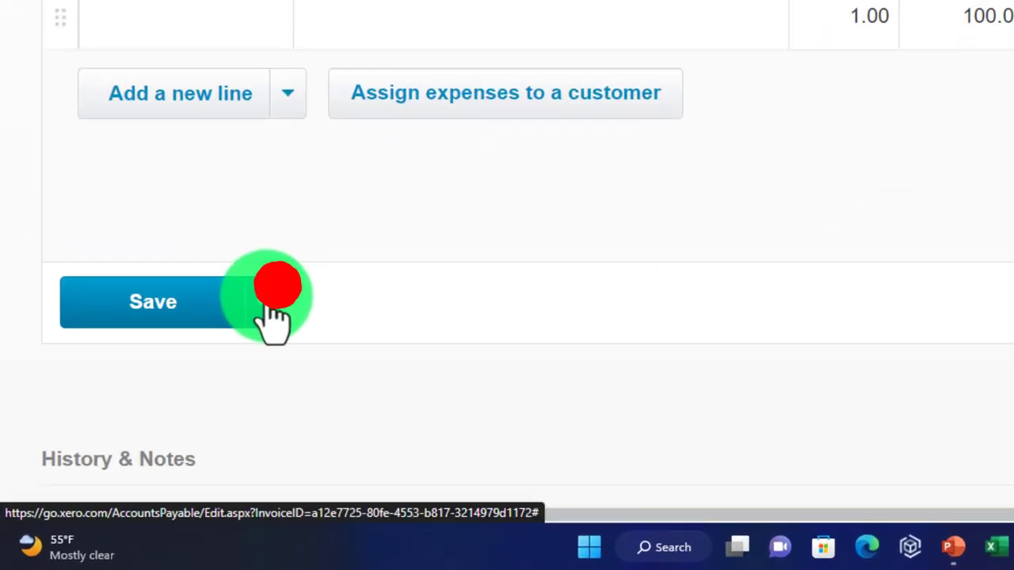
{"action": "scroll", "coordinate": [274, 317], "scroll_direction": "down", "scroll_amount": 2}
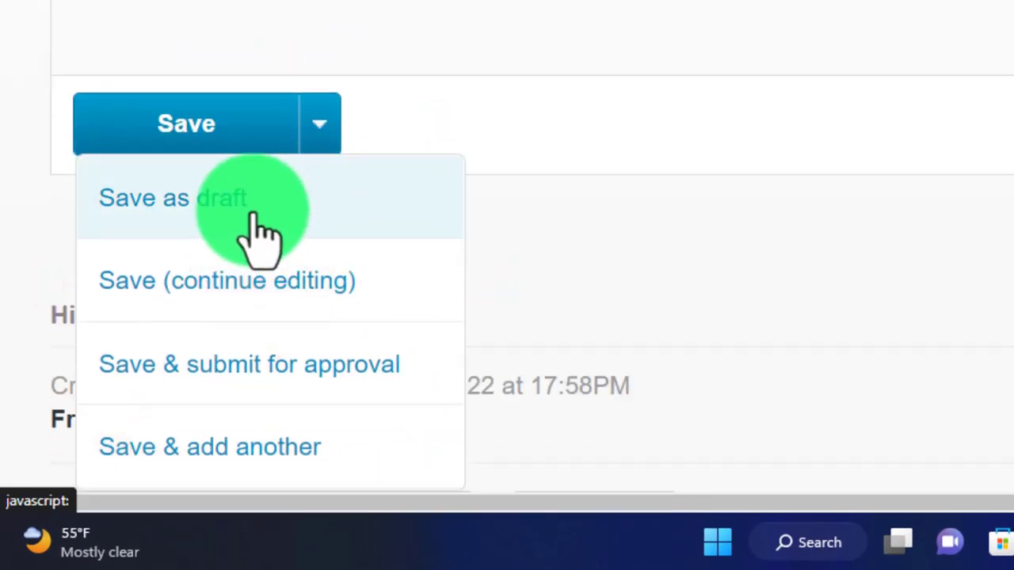
{"action": "left_click", "coordinate": [155, 303]}
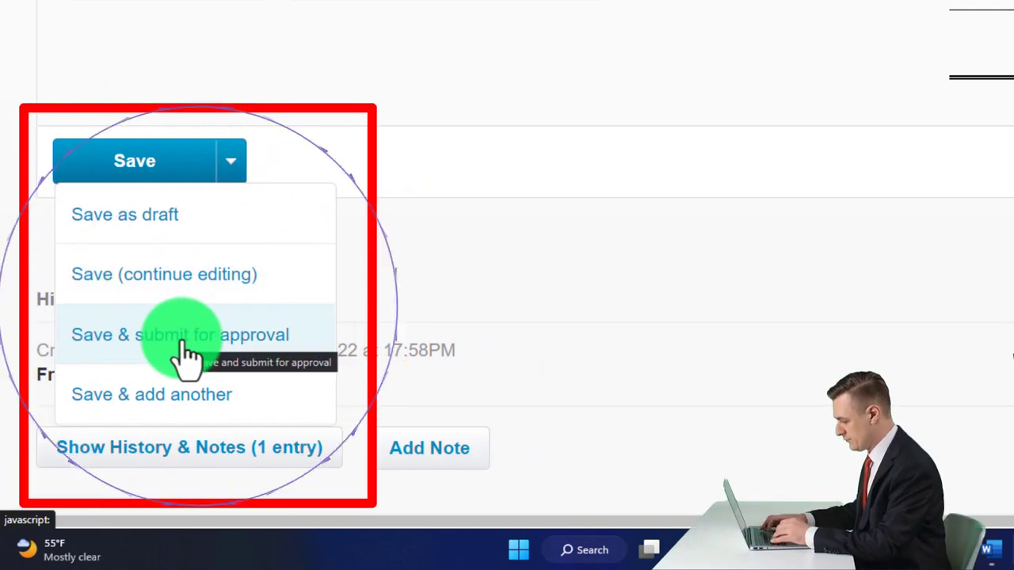
{"action": "left_click", "coordinate": [187, 354]}
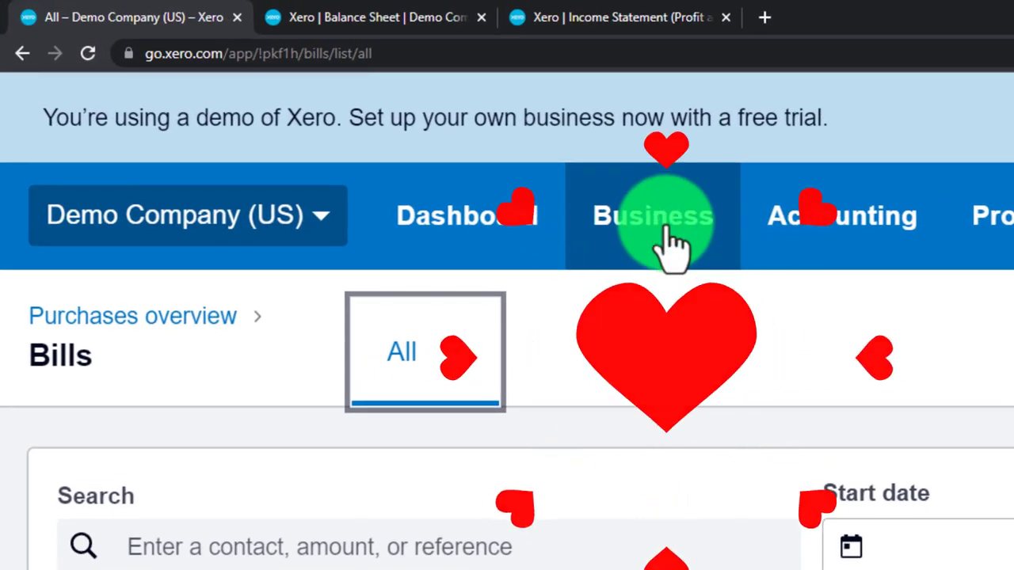
- Go to the bills to pay and filter the list to bills awaiting approval
{"action": "left_click", "coordinate": [665, 234]}
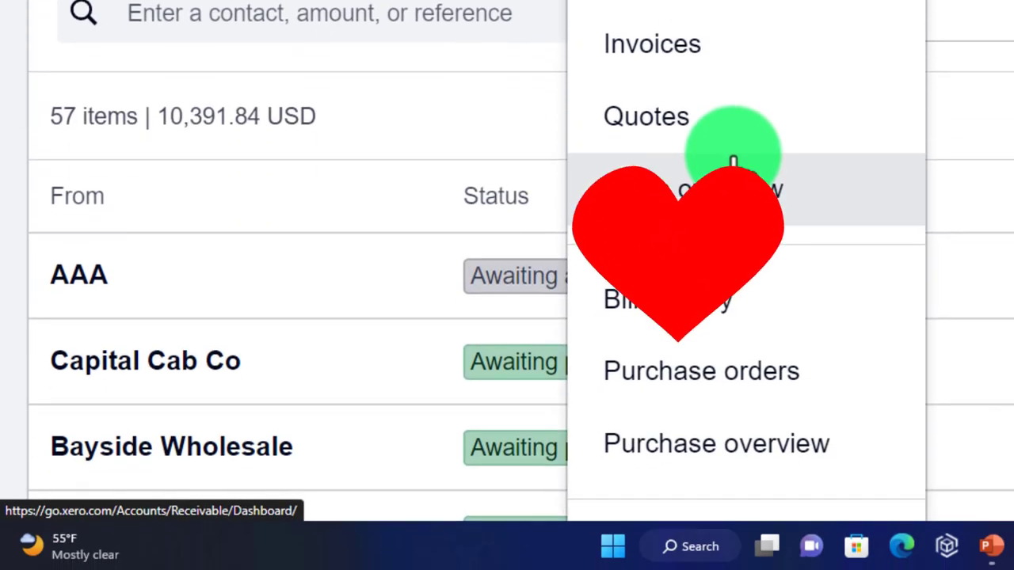
{"action": "left_click", "coordinate": [666, 303]}
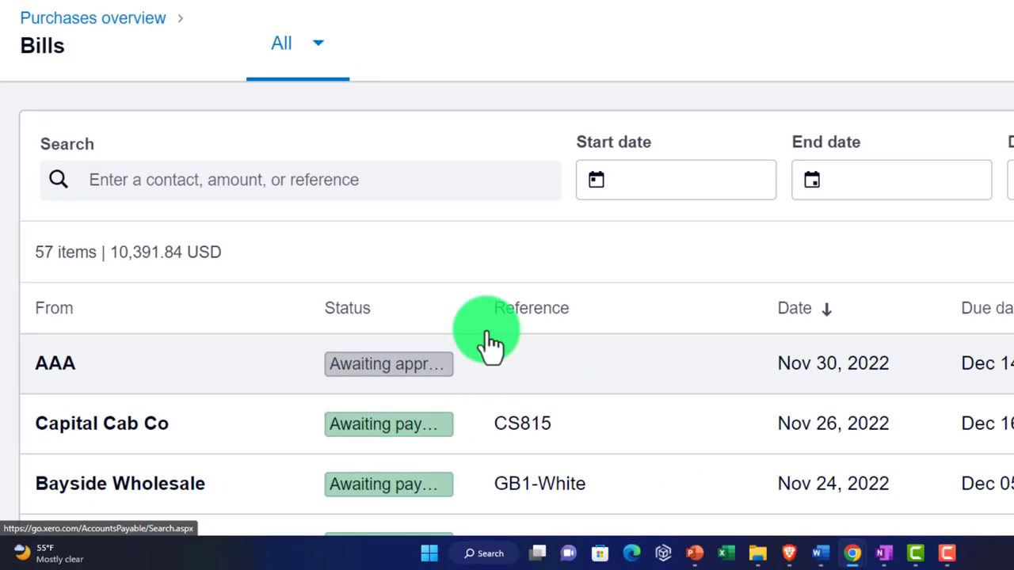
{"action": "left_click", "coordinate": [316, 48]}
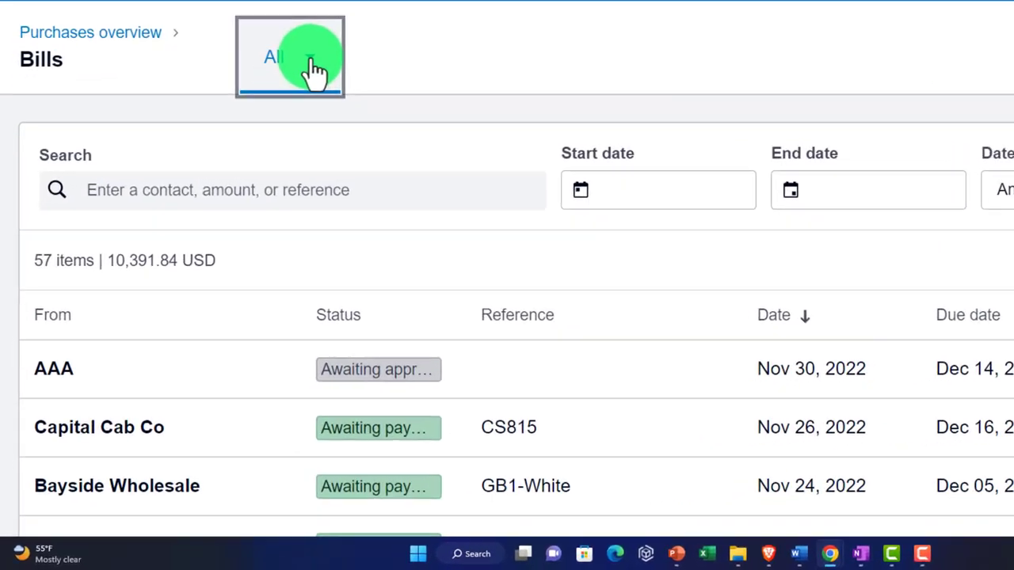
{"action": "left_click", "coordinate": [239, 182]}
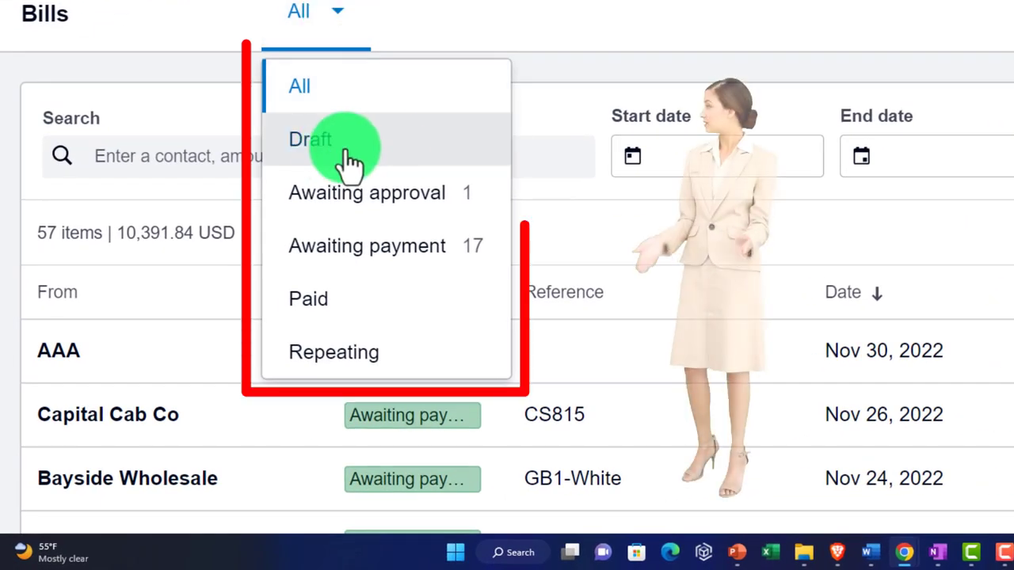
{"action": "left_click", "coordinate": [407, 207]}
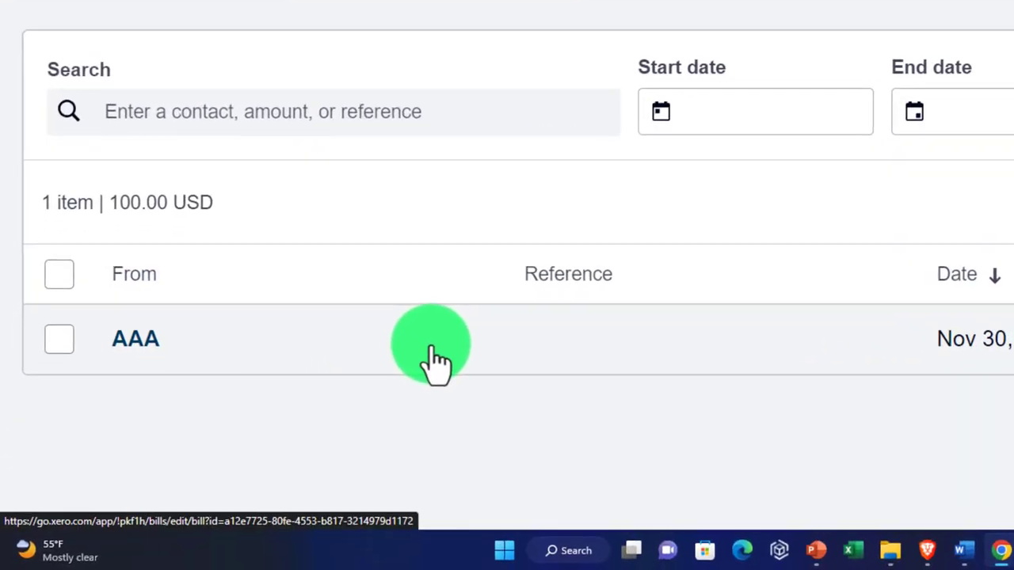
- Select the AAA bill in the awaiting approval list and approve it
{"action": "left_click", "coordinate": [271, 431]}
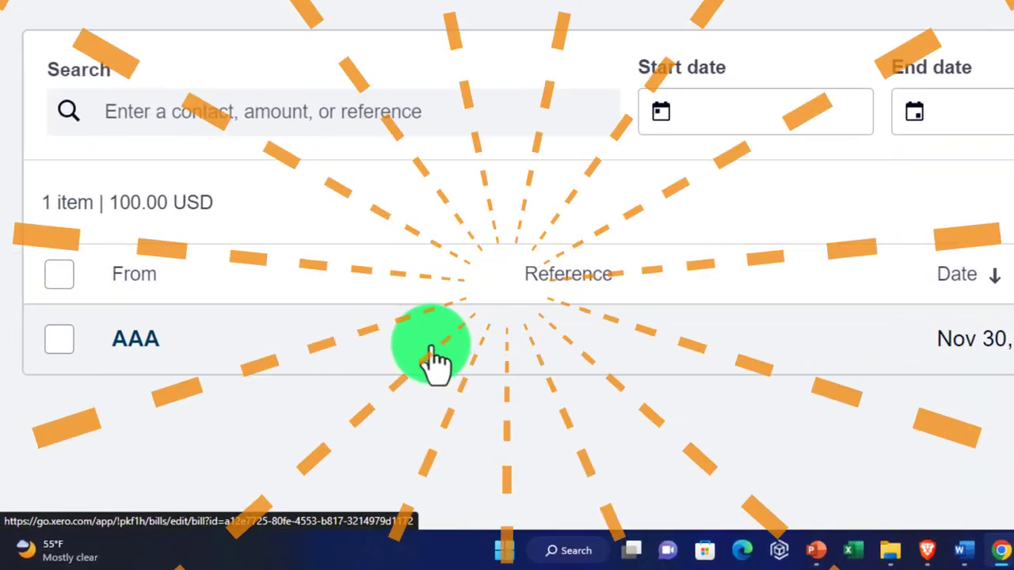
{"action": "left_click", "coordinate": [69, 347]}
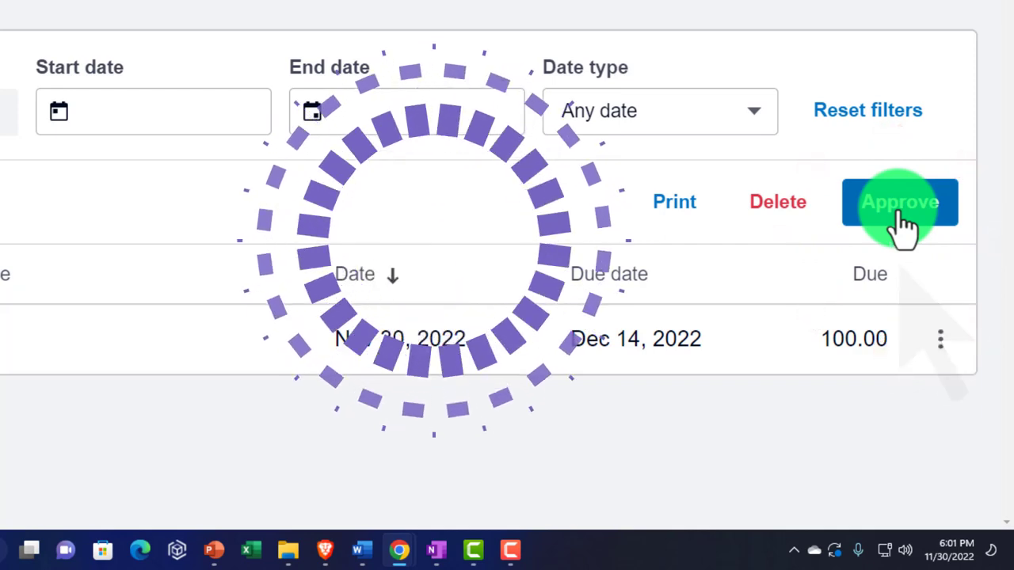
{"action": "left_click", "coordinate": [901, 214]}
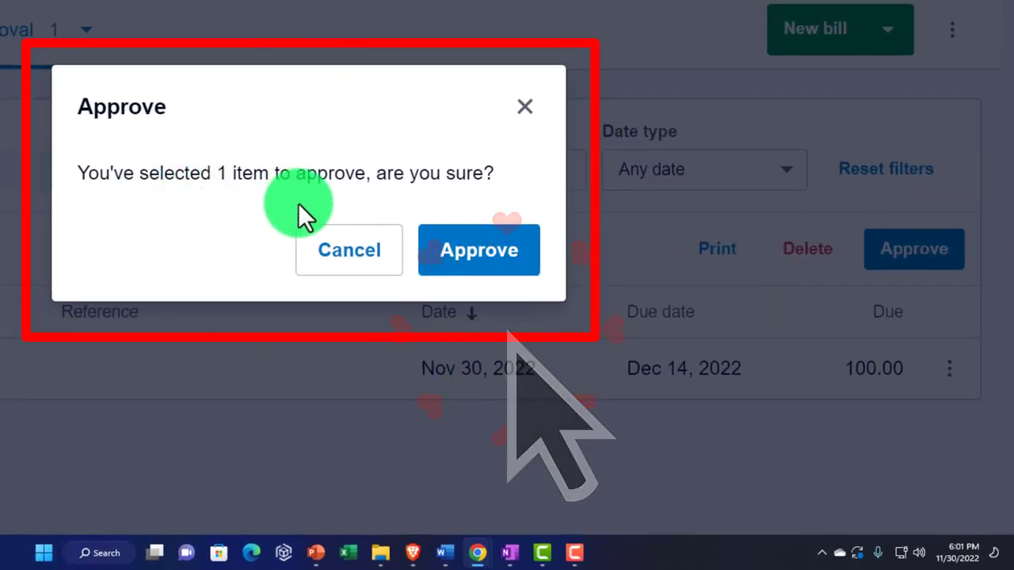
{"action": "left_click", "coordinate": [472, 255]}
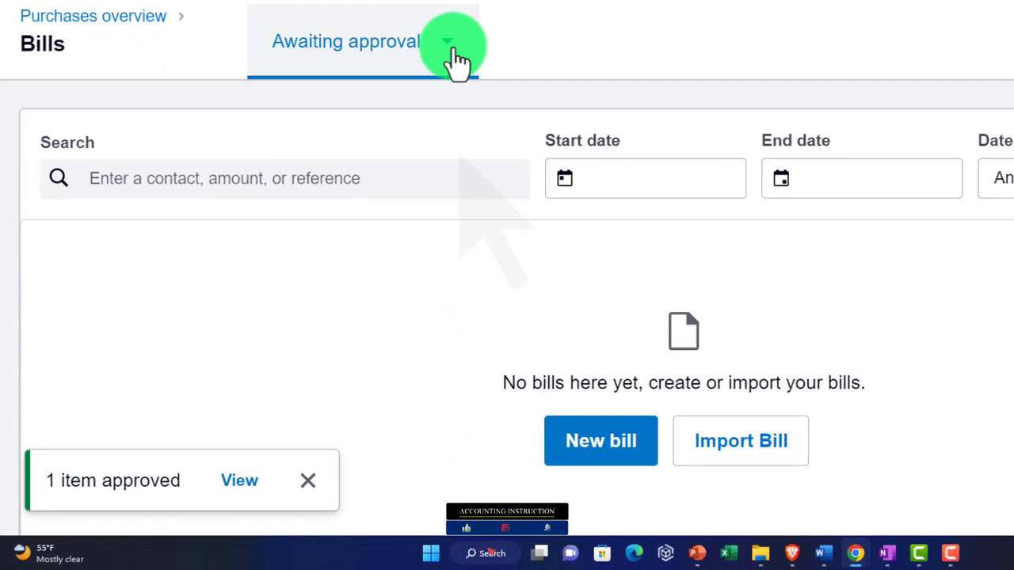
- Filter the bills to those awaiting payment and check the list for the AAA bill
{"action": "left_click", "coordinate": [328, 184]}
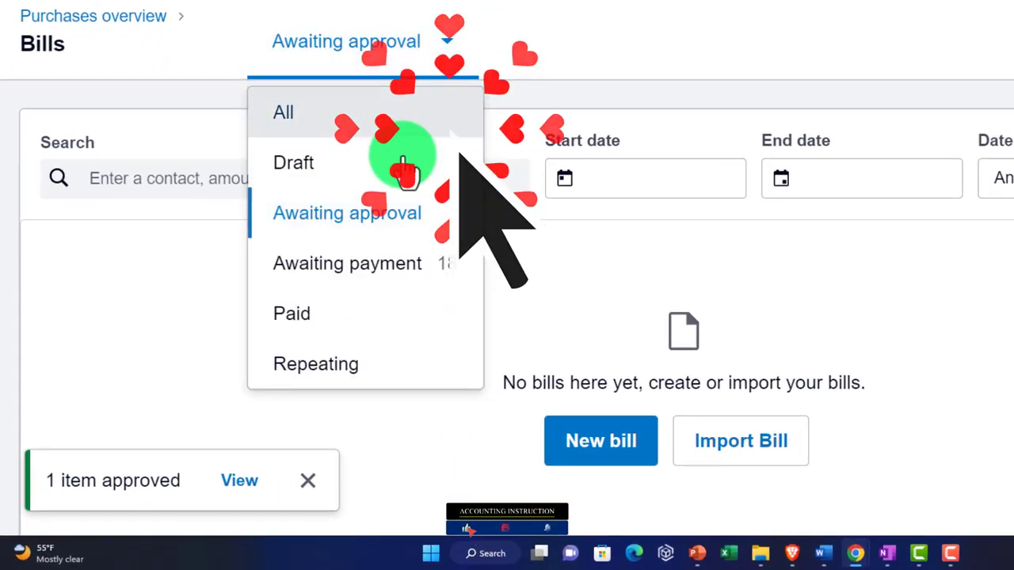
{"action": "left_click", "coordinate": [410, 281]}
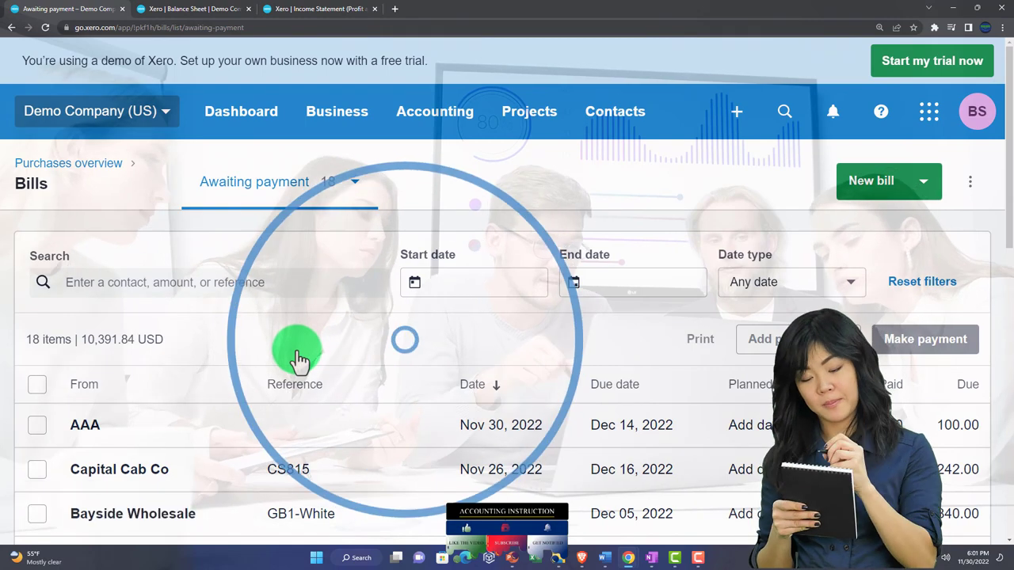
{"action": "scroll", "coordinate": [299, 356], "scroll_direction": "down", "scroll_amount": 1}
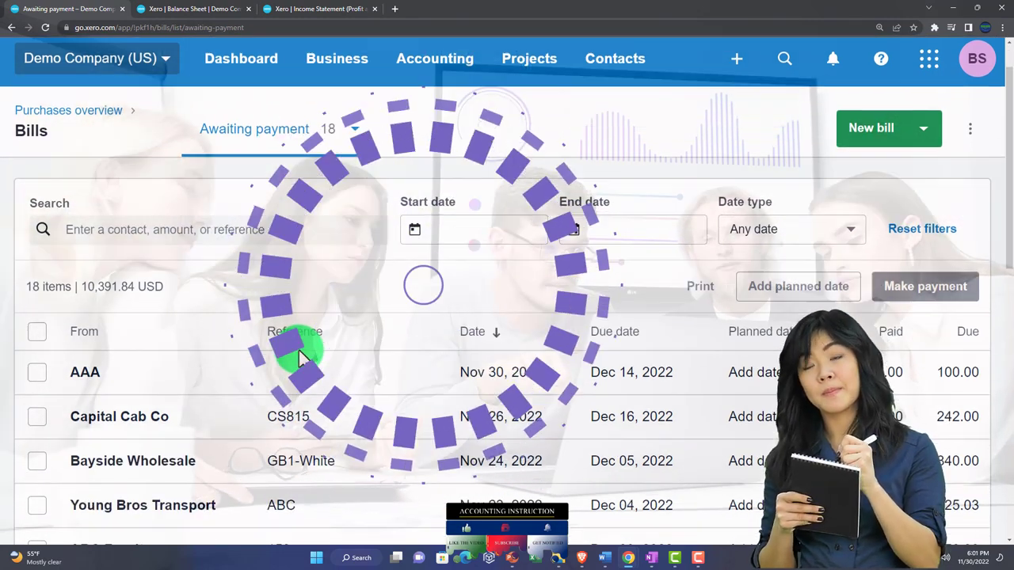
{"action": "scroll", "coordinate": [299, 356], "scroll_direction": "down", "scroll_amount": 1}
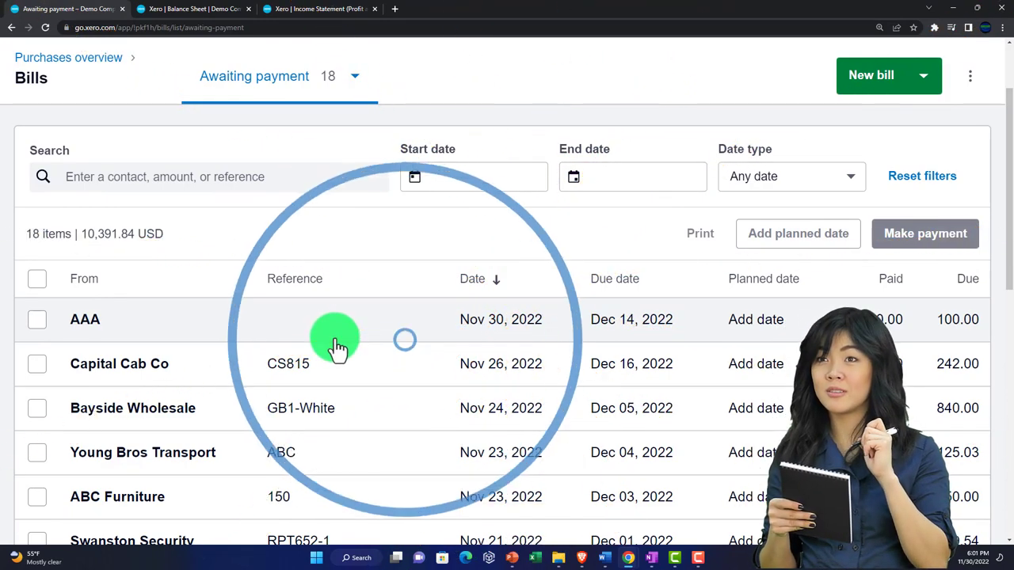
- Switch to the balance sheet report, refresh it as of Dec 31, 2022 and view its current liabilities
{"action": "left_click", "coordinate": [198, 11]}
{"action": "scroll", "coordinate": [370, 226], "scroll_direction": "up", "scroll_amount": 3}
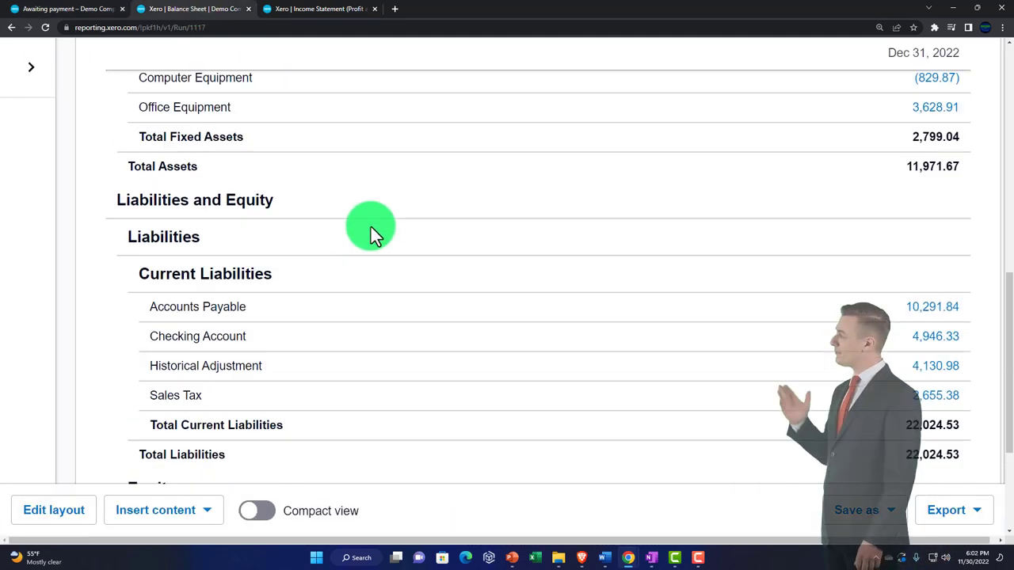
{"action": "scroll", "coordinate": [372, 228], "scroll_direction": "up", "scroll_amount": 7}
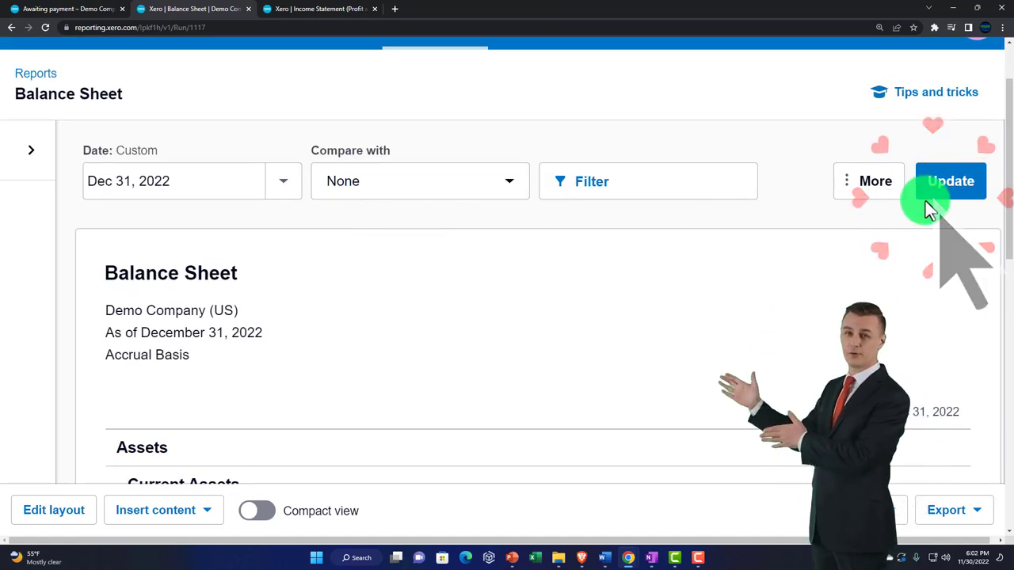
{"action": "left_click", "coordinate": [944, 190]}
{"action": "scroll", "coordinate": [492, 284], "scroll_direction": "down", "scroll_amount": 3}
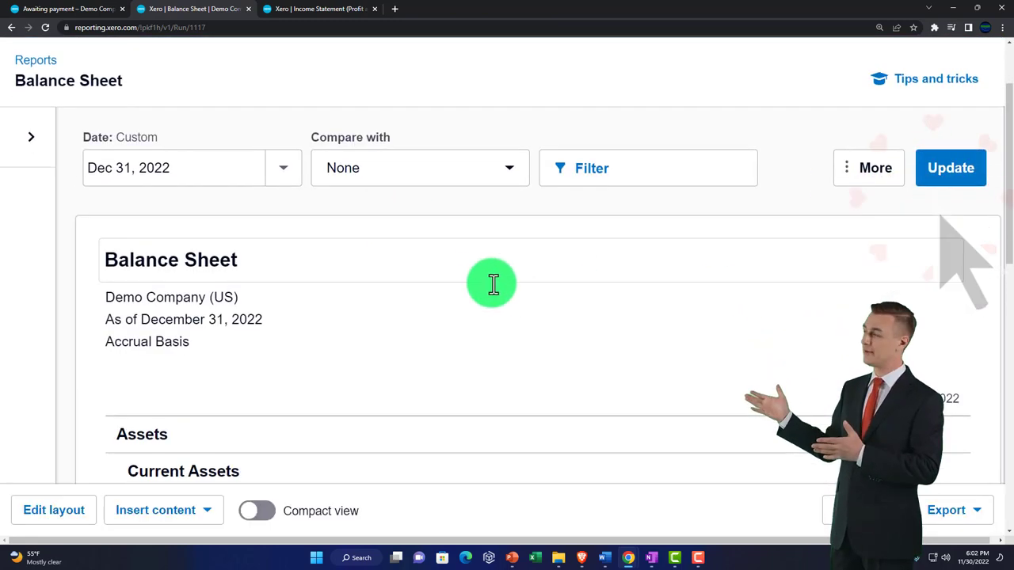
{"action": "scroll", "coordinate": [492, 283], "scroll_direction": "down", "scroll_amount": 4}
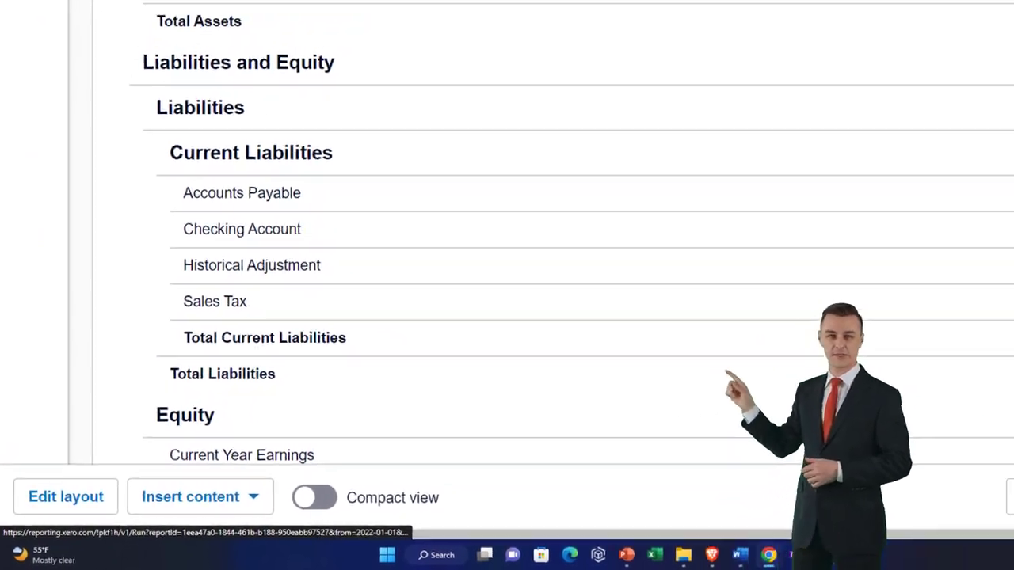
- Open the transactions behind the Accounts Payable balance and examine the November 2022 entries down to the AAA payable invoice
{"action": "left_click", "coordinate": [941, 264]}
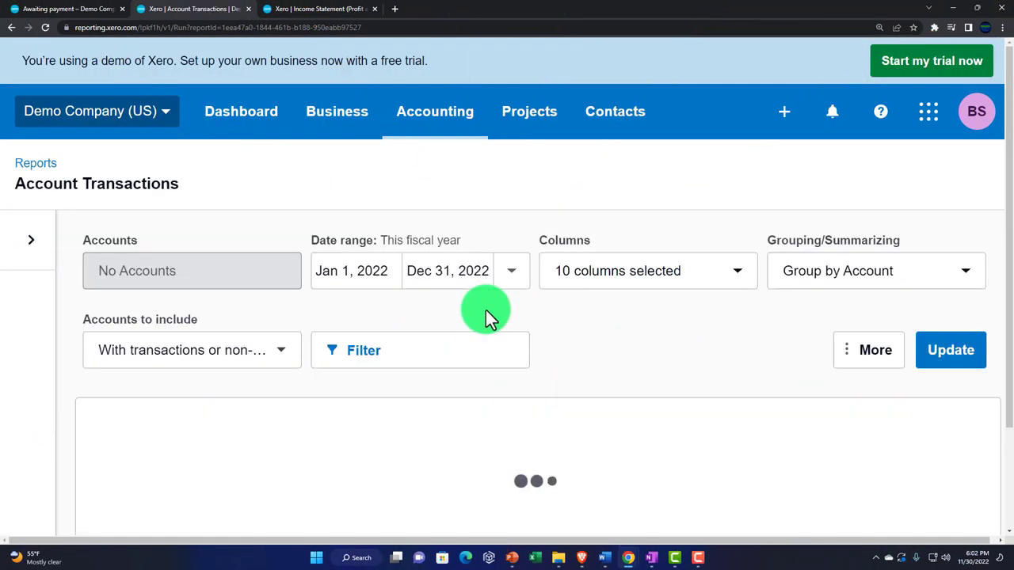
{"action": "scroll", "coordinate": [486, 310], "scroll_direction": "down", "scroll_amount": 3}
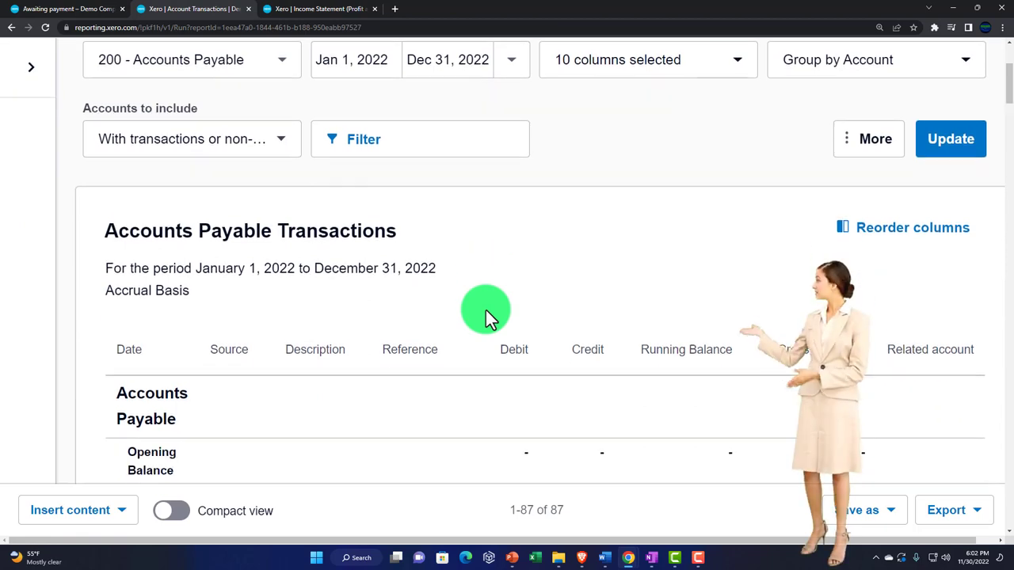
{"action": "scroll", "coordinate": [485, 310], "scroll_direction": "down", "scroll_amount": 3}
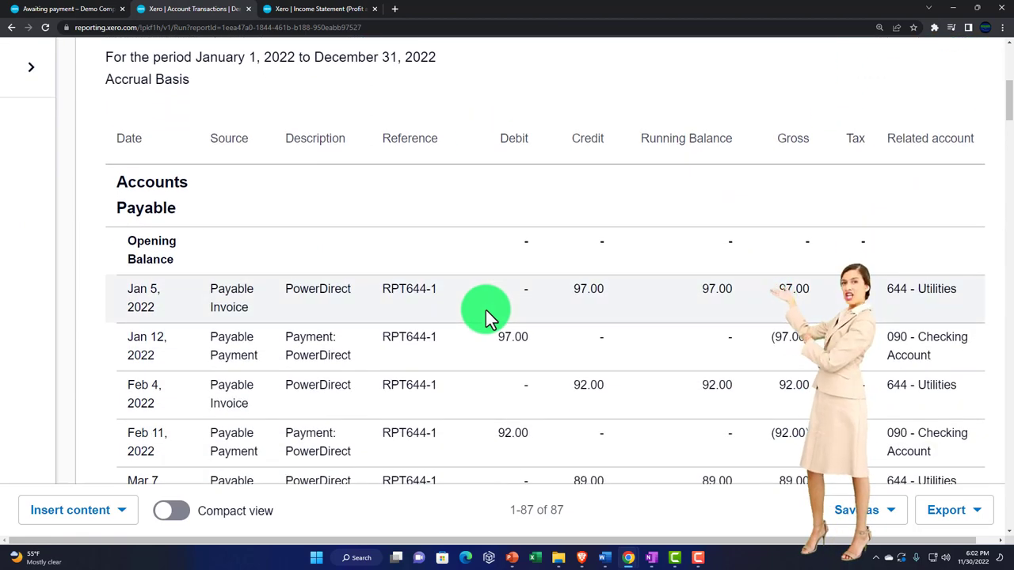
{"action": "key", "text": "End"}
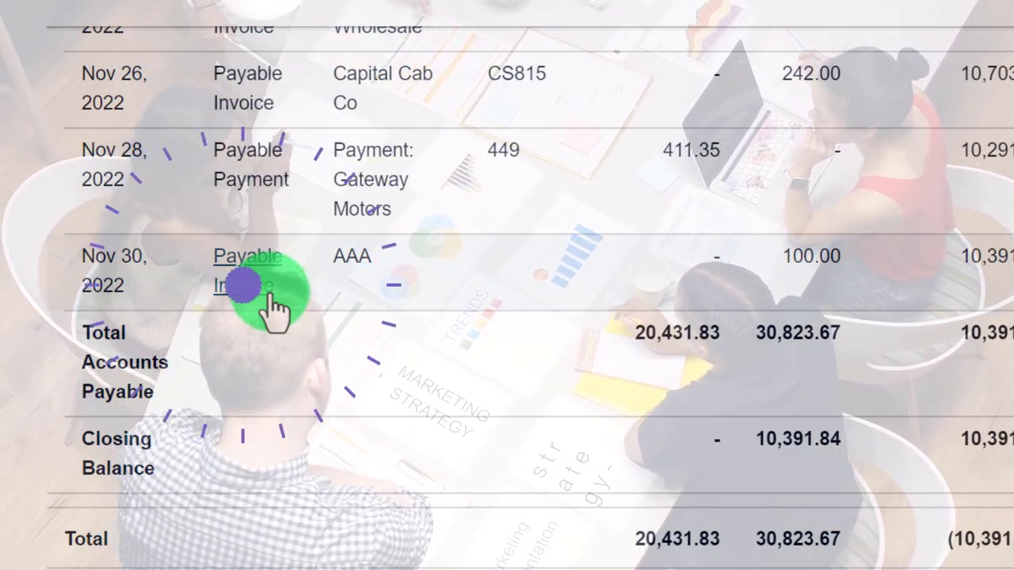
{"action": "scroll", "coordinate": [274, 305], "scroll_direction": "up", "scroll_amount": 15}
{"action": "scroll", "coordinate": [272, 301], "scroll_direction": "up", "scroll_amount": 3}
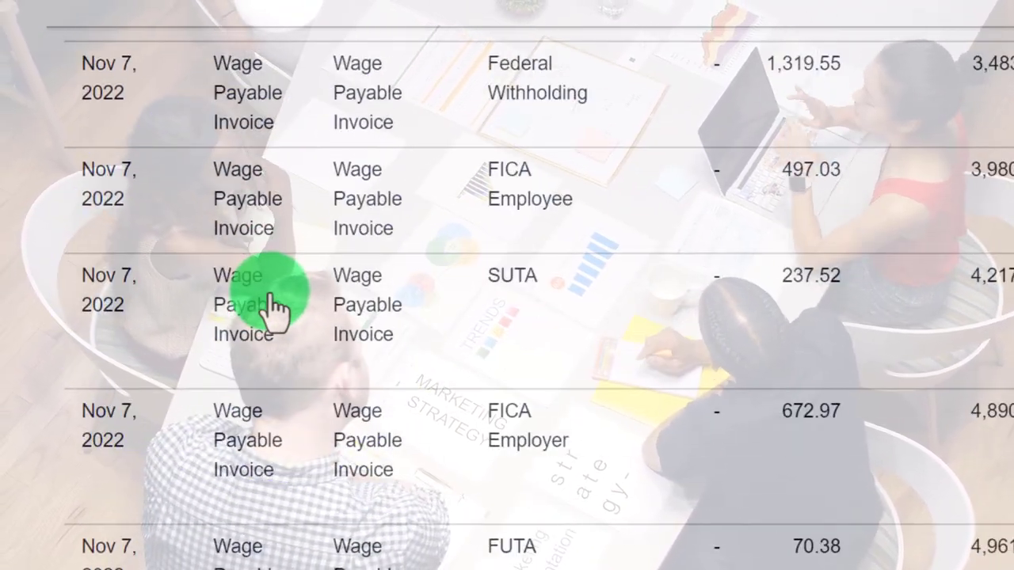
{"action": "scroll", "coordinate": [269, 303], "scroll_direction": "down", "scroll_amount": 20}
{"action": "scroll", "coordinate": [260, 313], "scroll_direction": "down", "scroll_amount": 15}
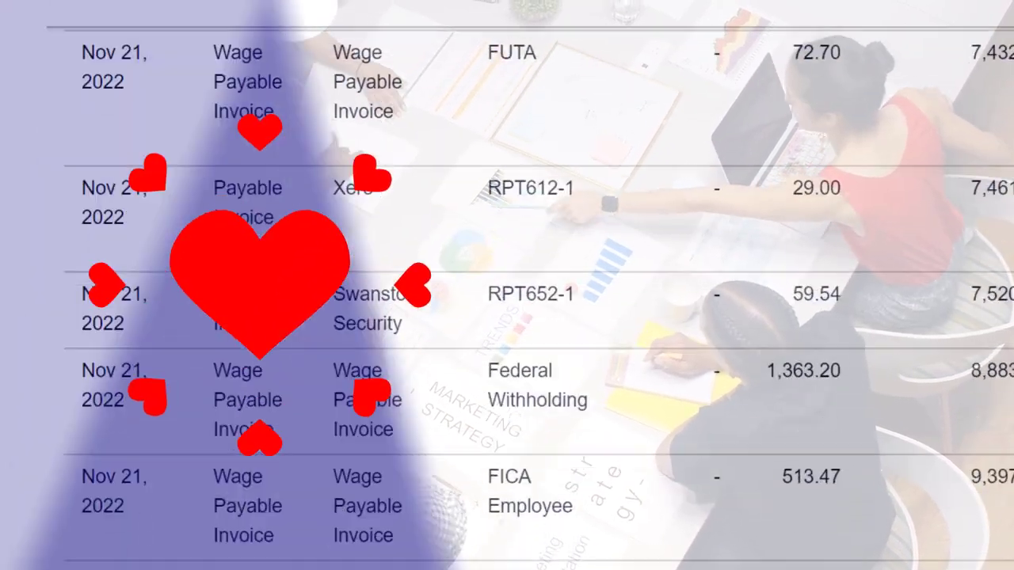
{"action": "scroll", "coordinate": [261, 316], "scroll_direction": "down", "scroll_amount": 3}
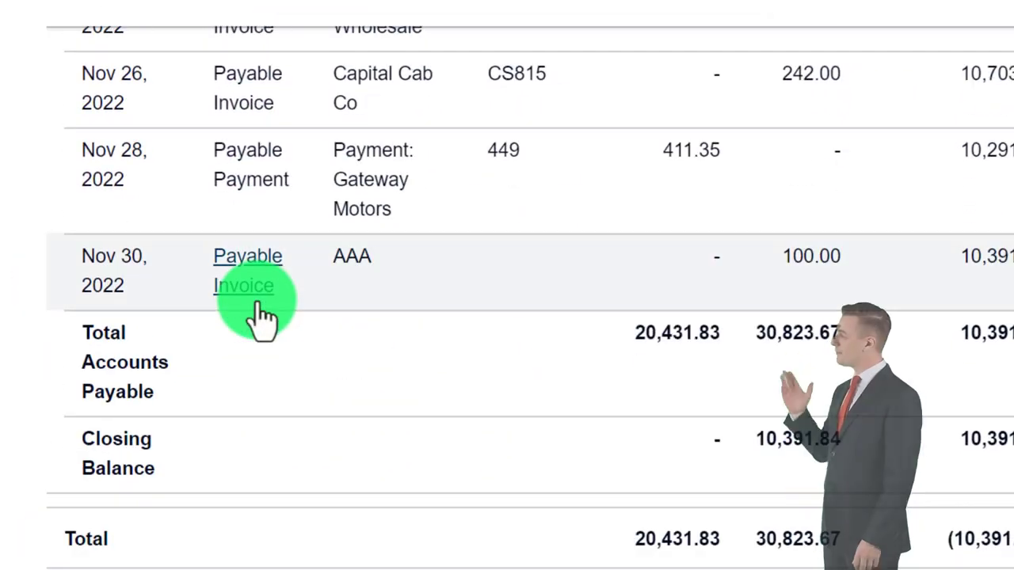
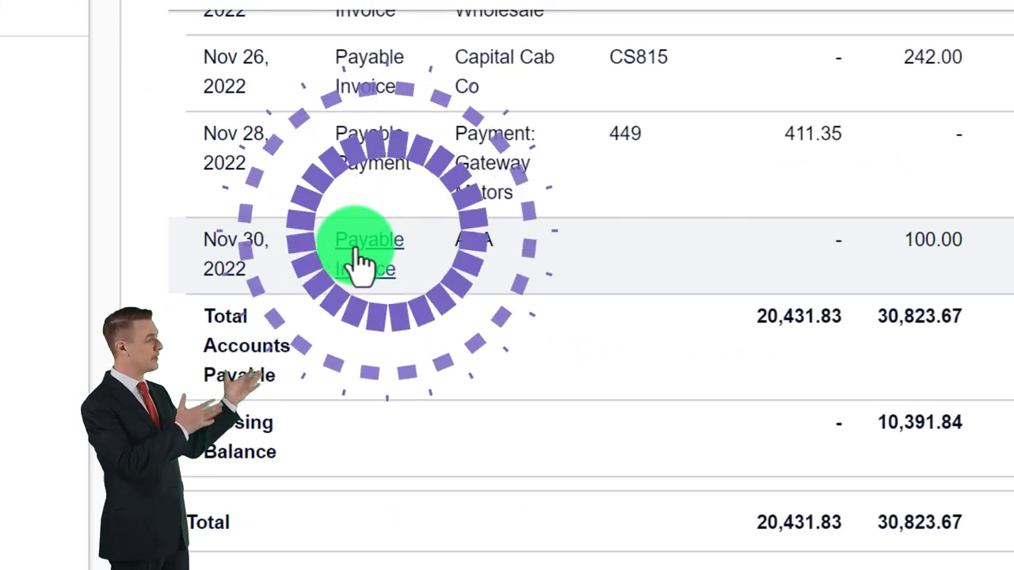
- Open the AAA payable invoice from the transaction report and review its payment section, history, line details and total
{"action": "left_click", "coordinate": [361, 261]}
{"action": "scroll", "coordinate": [360, 261], "scroll_direction": "down", "scroll_amount": 5}
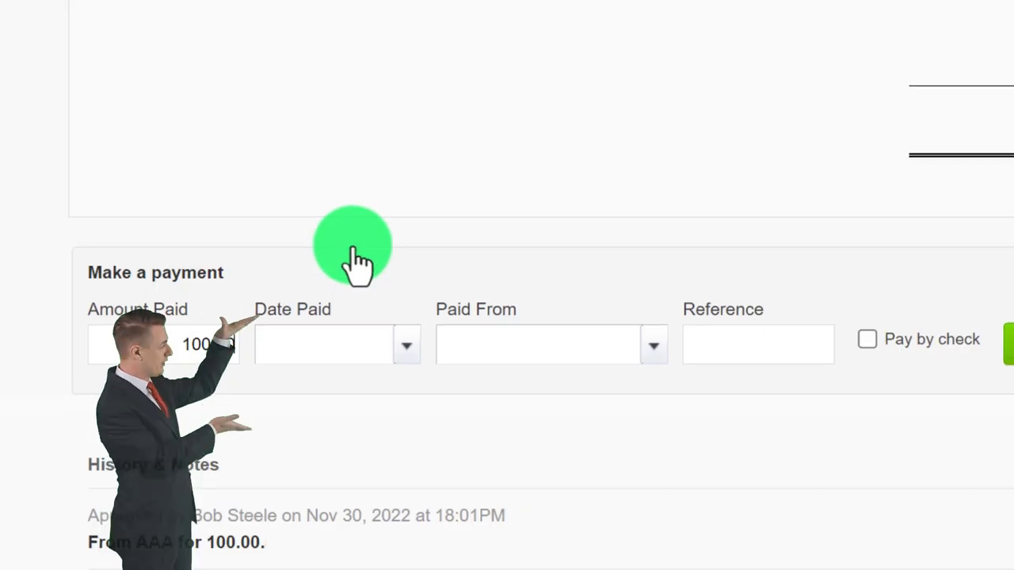
{"action": "scroll", "coordinate": [224, 236], "scroll_direction": "up", "scroll_amount": 1}
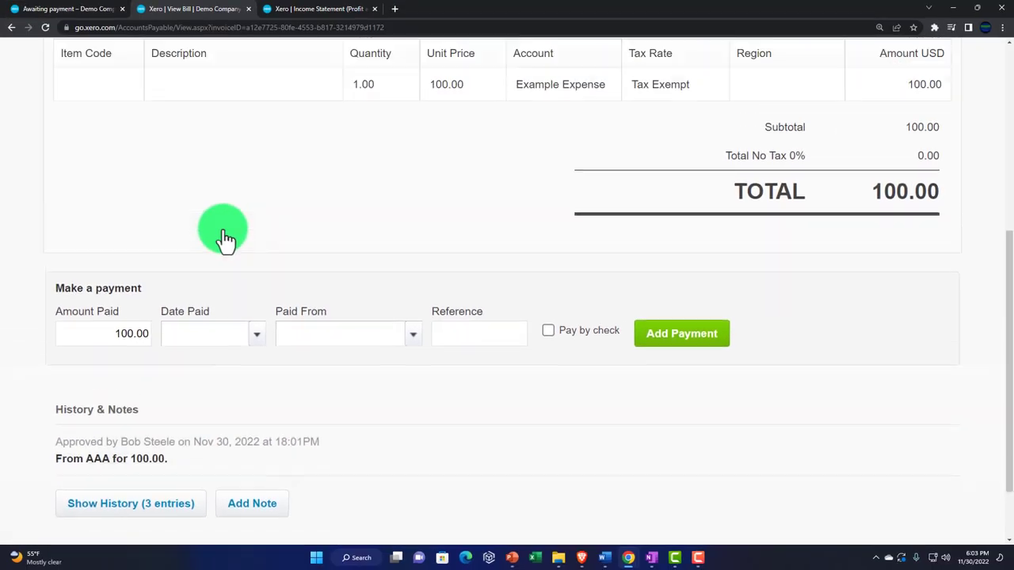
{"action": "scroll", "coordinate": [224, 236], "scroll_direction": "up", "scroll_amount": 5}
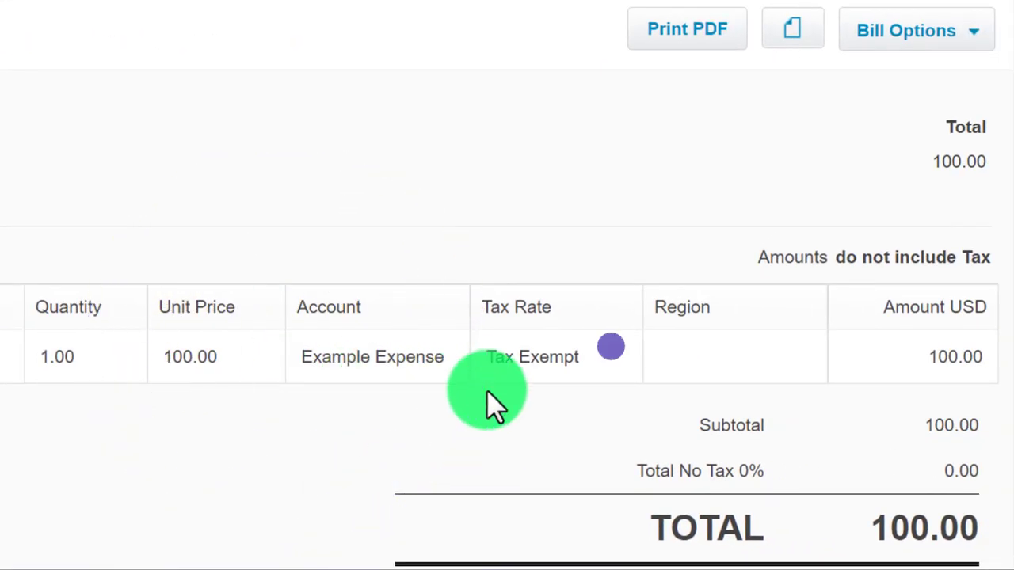
- Check the AAA bill's payment section and history, and return to the balance sheet to view the Accounts Payable balance
{"action": "scroll", "coordinate": [486, 389], "scroll_direction": "down", "scroll_amount": 5}
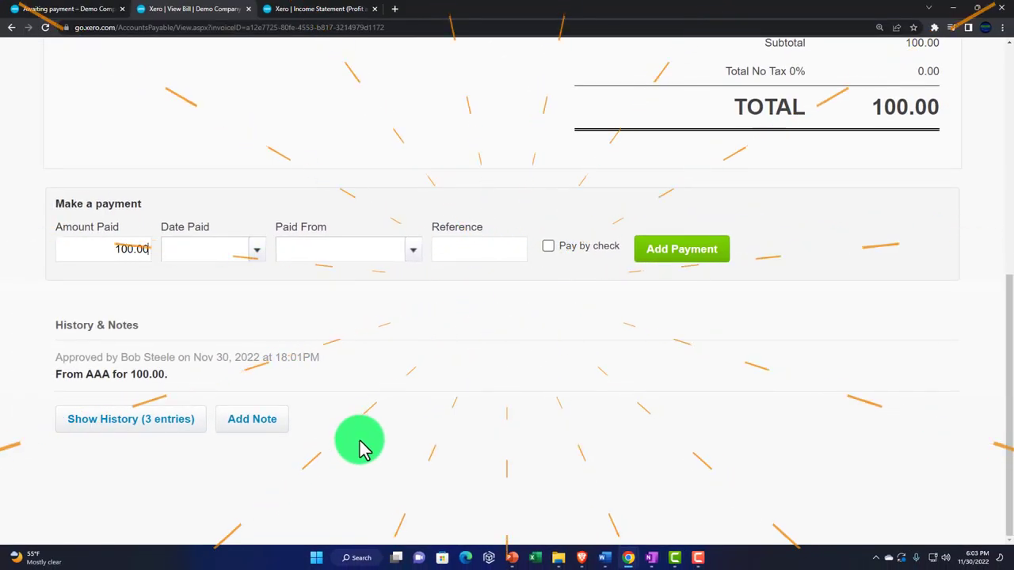
{"action": "scroll", "coordinate": [360, 440], "scroll_direction": "up", "scroll_amount": 5}
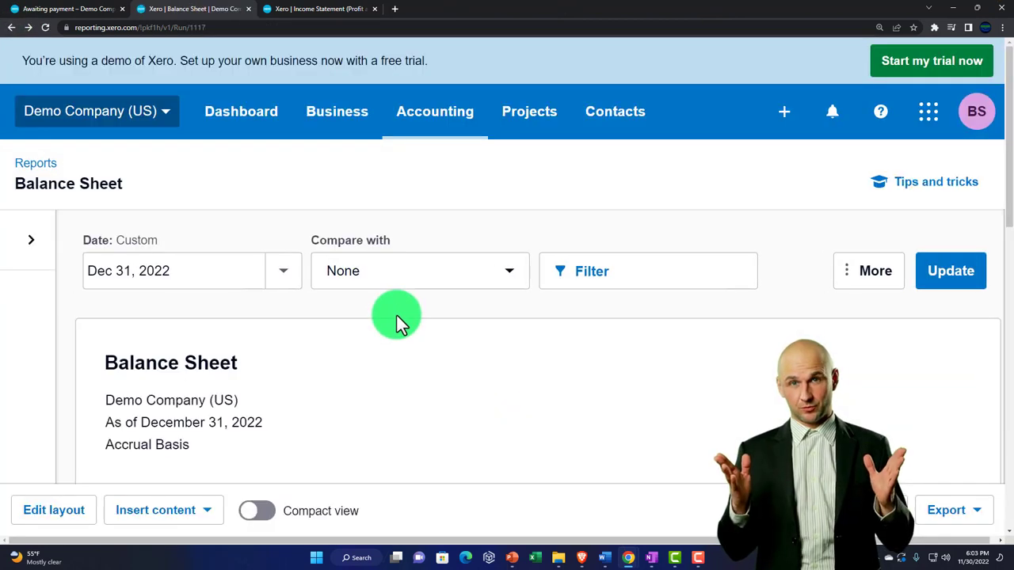
{"action": "scroll", "coordinate": [396, 315], "scroll_direction": "down", "scroll_amount": 2}
{"action": "scroll", "coordinate": [396, 314], "scroll_direction": "down", "scroll_amount": 7}
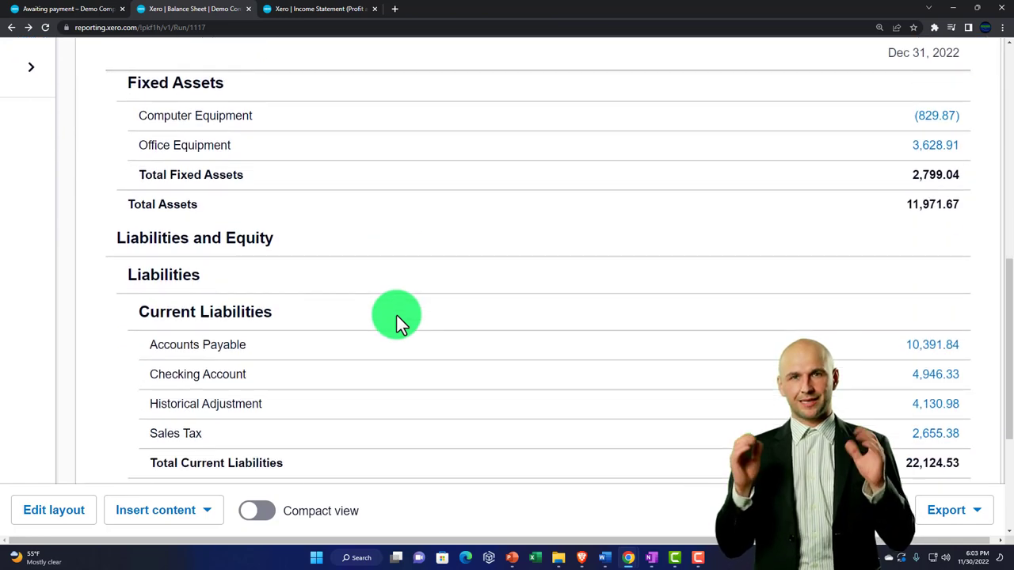
{"action": "scroll", "coordinate": [396, 315], "scroll_direction": "down", "scroll_amount": 1}
{"action": "scroll", "coordinate": [396, 315], "scroll_direction": "up", "scroll_amount": 3}
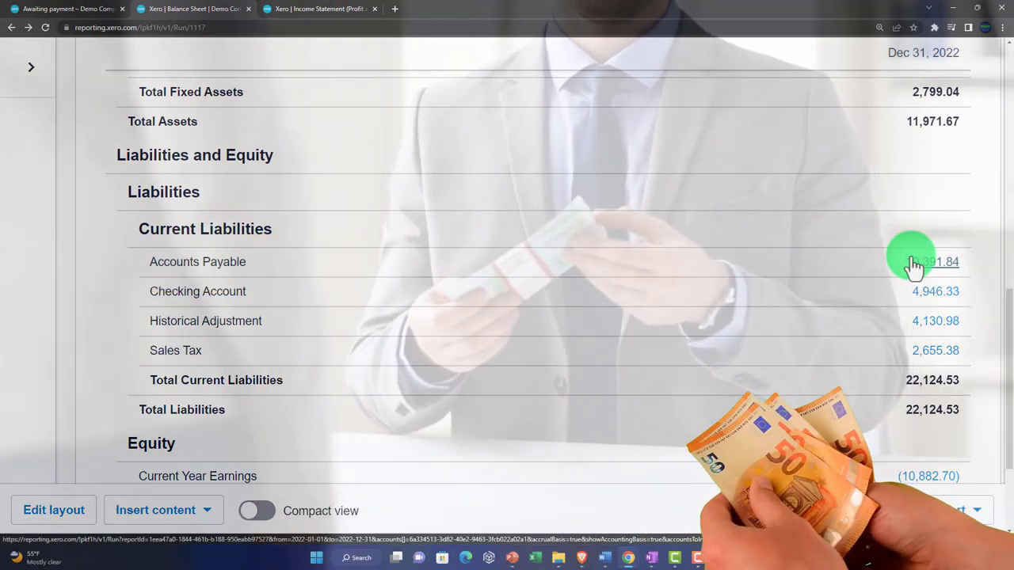
- Switch back to the bills awaiting payment and bring up the list of all bills to pay
{"action": "left_click", "coordinate": [75, 8]}
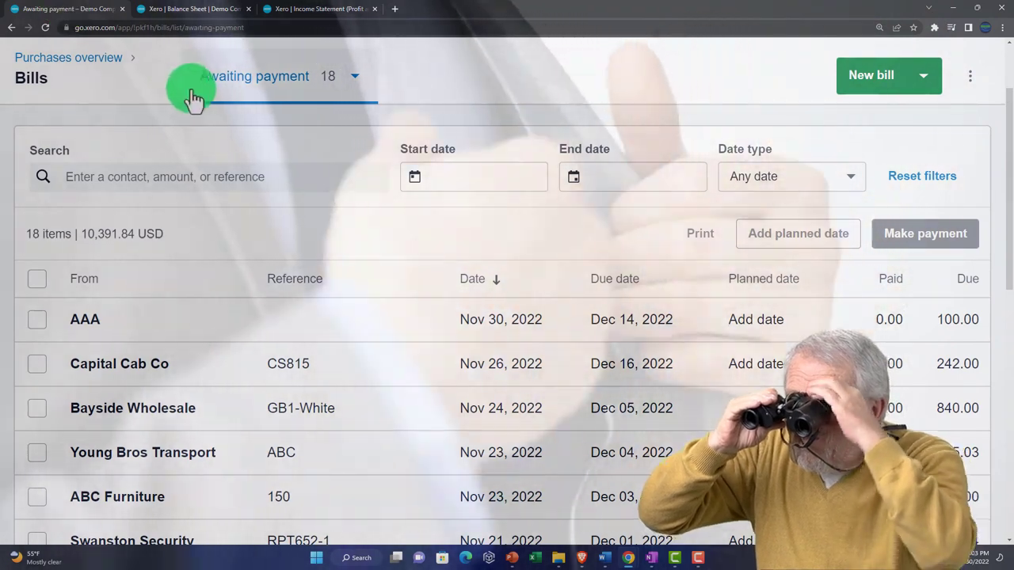
{"action": "scroll", "coordinate": [205, 155], "scroll_direction": "up", "scroll_amount": 2}
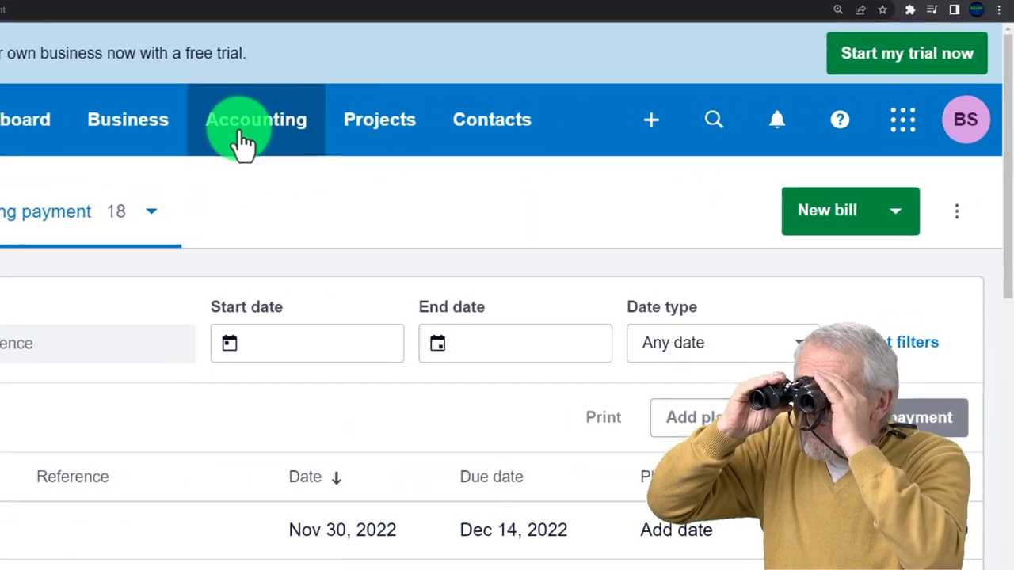
{"action": "left_click", "coordinate": [424, 125]}
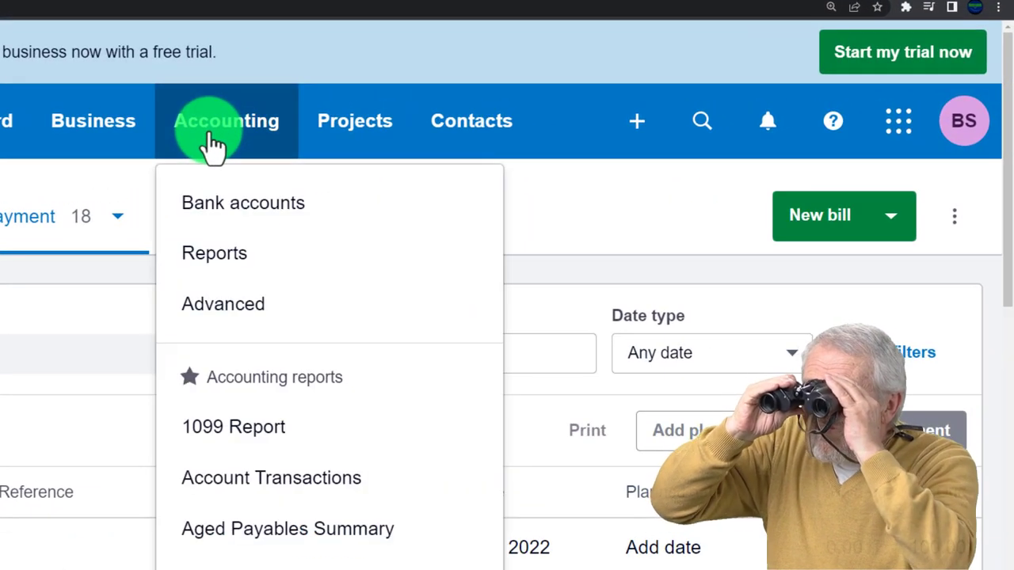
{"action": "left_click", "coordinate": [229, 485]}
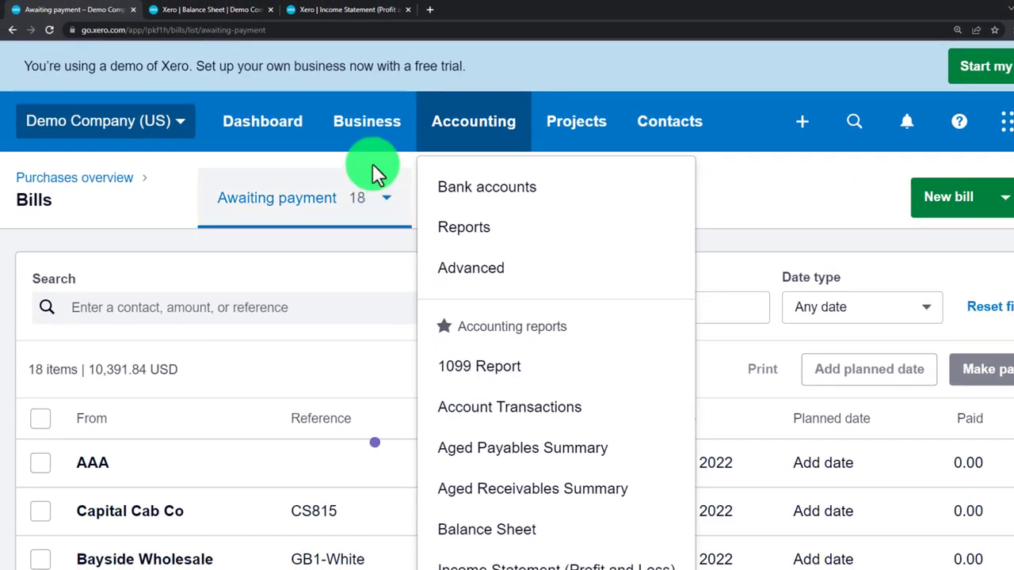
{"action": "left_click", "coordinate": [92, 142]}
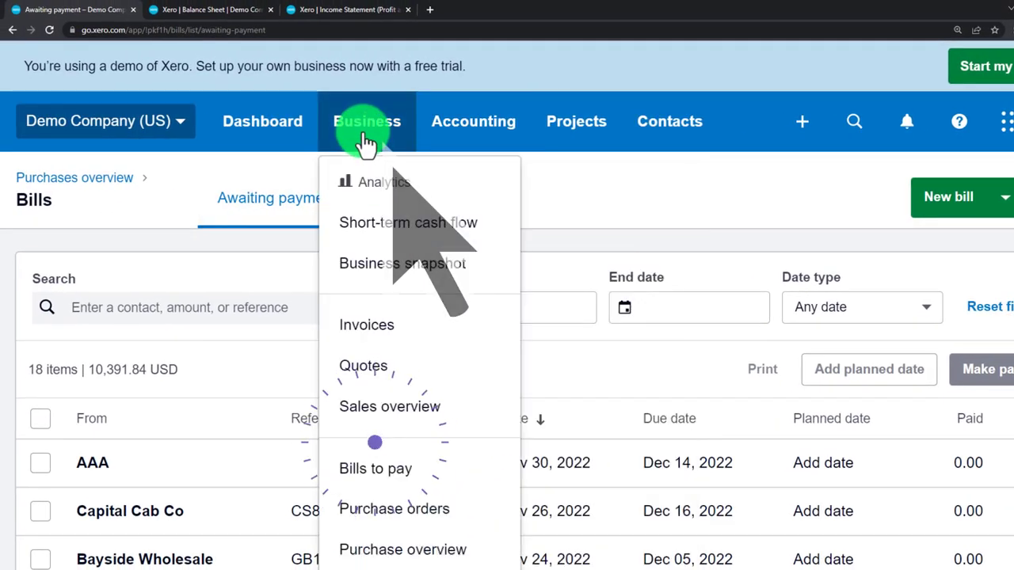
{"action": "left_click", "coordinate": [366, 476]}
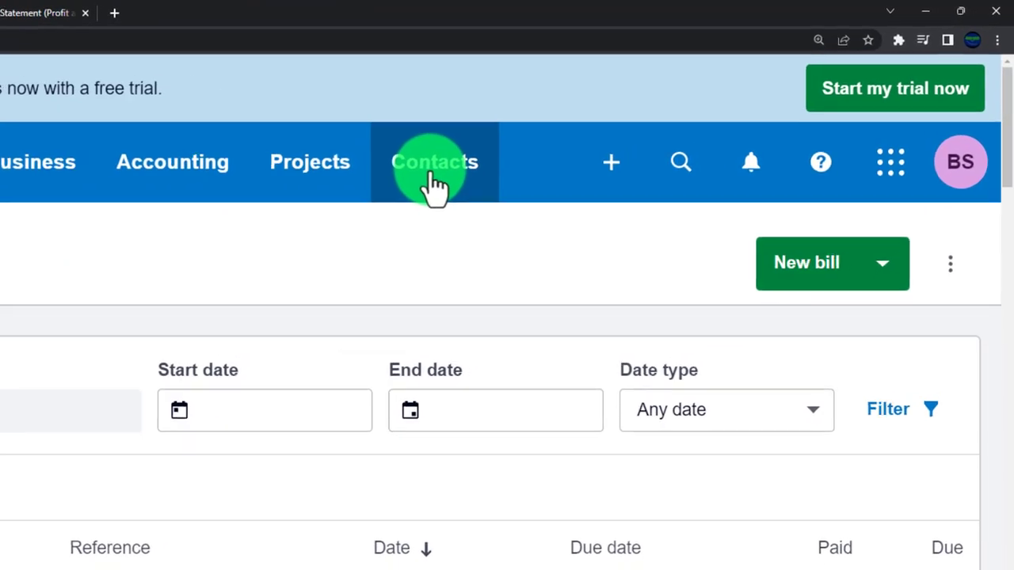
- Open the AAA contact from the suppliers list and review its bill awaiting payment and recent activity
{"action": "left_click", "coordinate": [611, 118]}
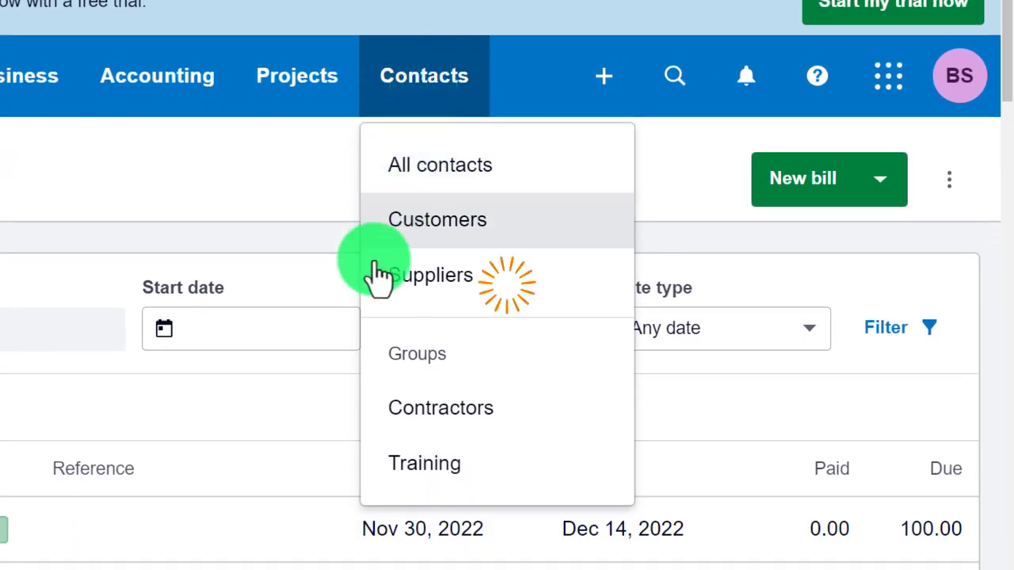
{"action": "left_click", "coordinate": [413, 292]}
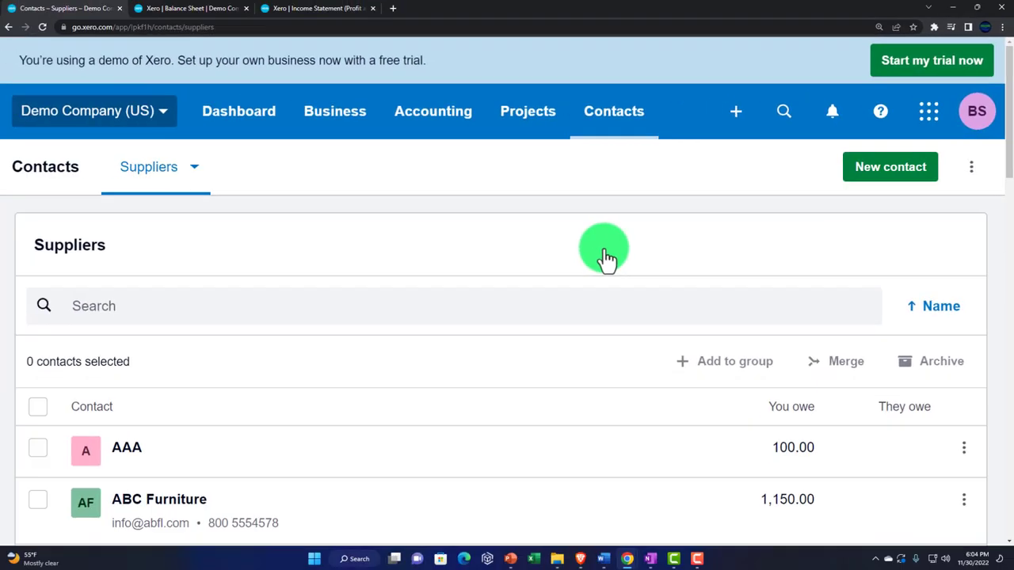
{"action": "scroll", "coordinate": [479, 327], "scroll_direction": "down", "scroll_amount": 2}
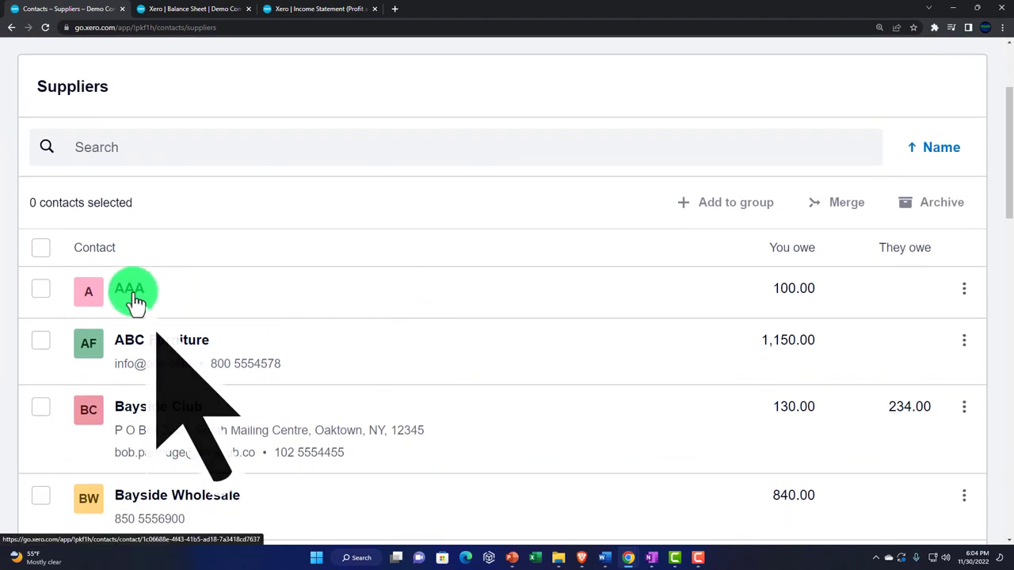
{"action": "left_click", "coordinate": [135, 299]}
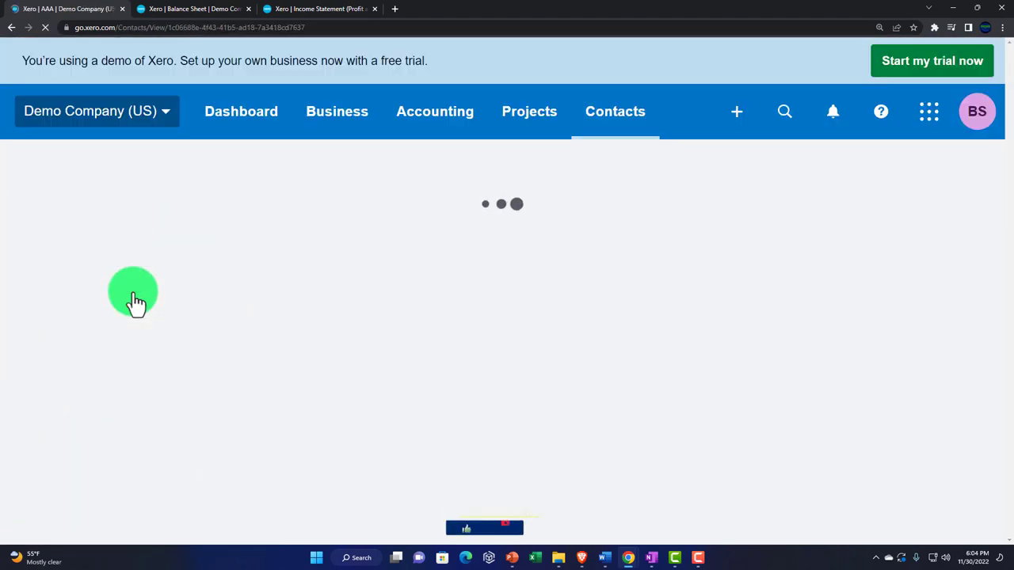
{"action": "scroll", "coordinate": [181, 305], "scroll_direction": "down", "scroll_amount": 2}
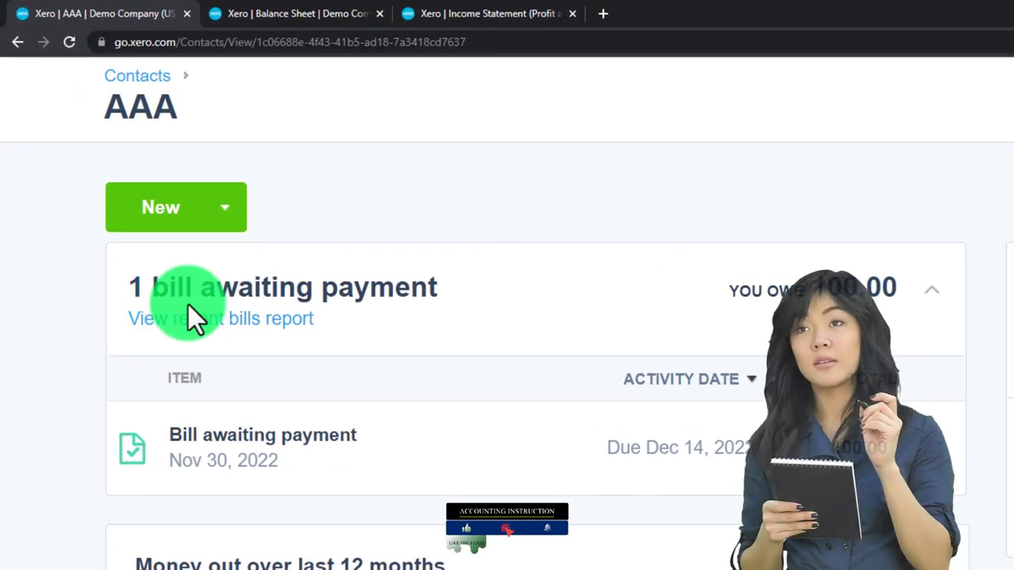
{"action": "scroll", "coordinate": [245, 377], "scroll_direction": "down", "scroll_amount": 4}
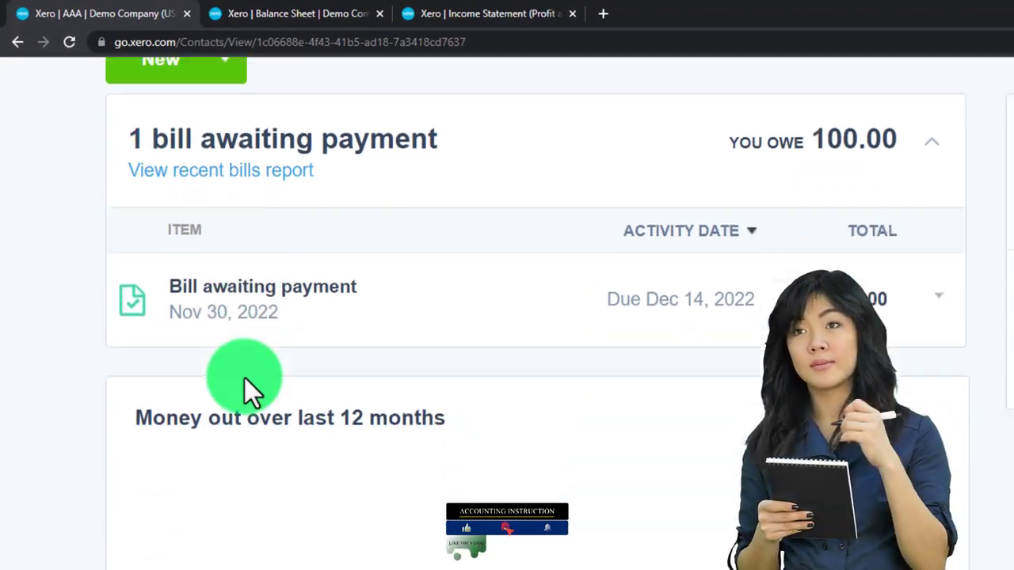
{"action": "scroll", "coordinate": [245, 378], "scroll_direction": "down", "scroll_amount": 3}
{"action": "scroll", "coordinate": [245, 378], "scroll_direction": "up", "scroll_amount": 8}
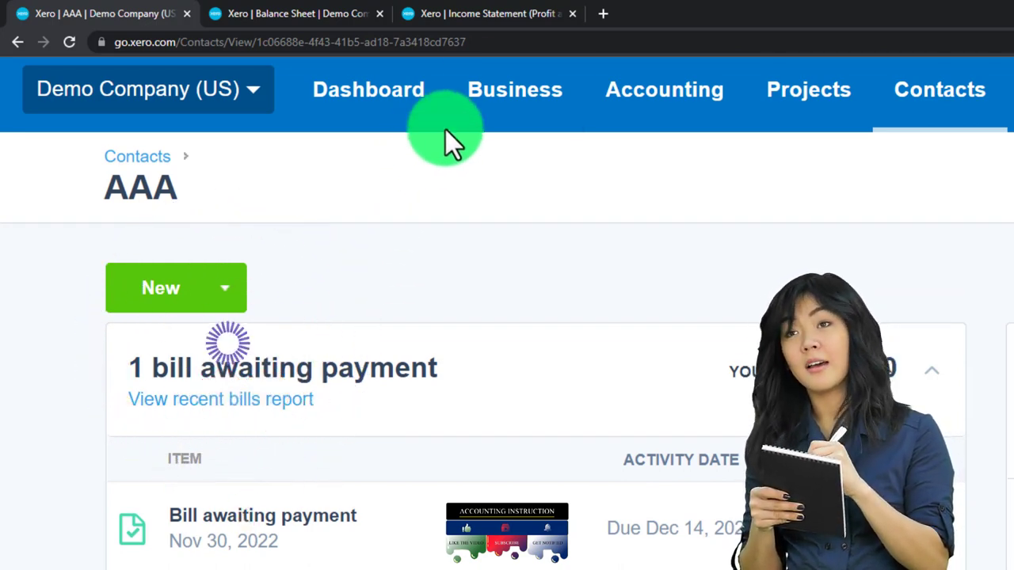
- Duplicate the browser tab holding the income statement report
{"action": "left_click", "coordinate": [497, 12]}
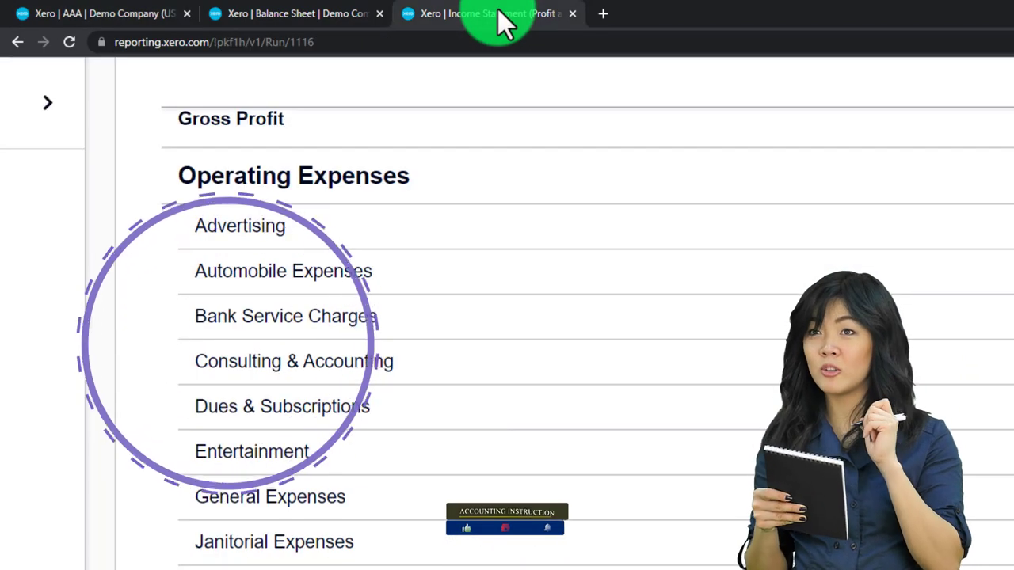
{"action": "right_click", "coordinate": [498, 11]}
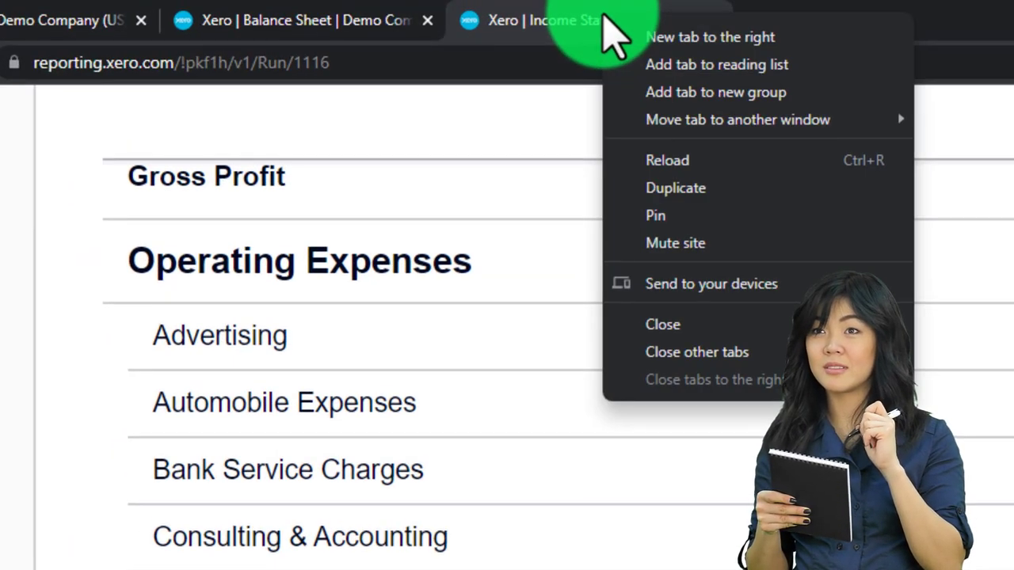
{"action": "left_click", "coordinate": [678, 190]}
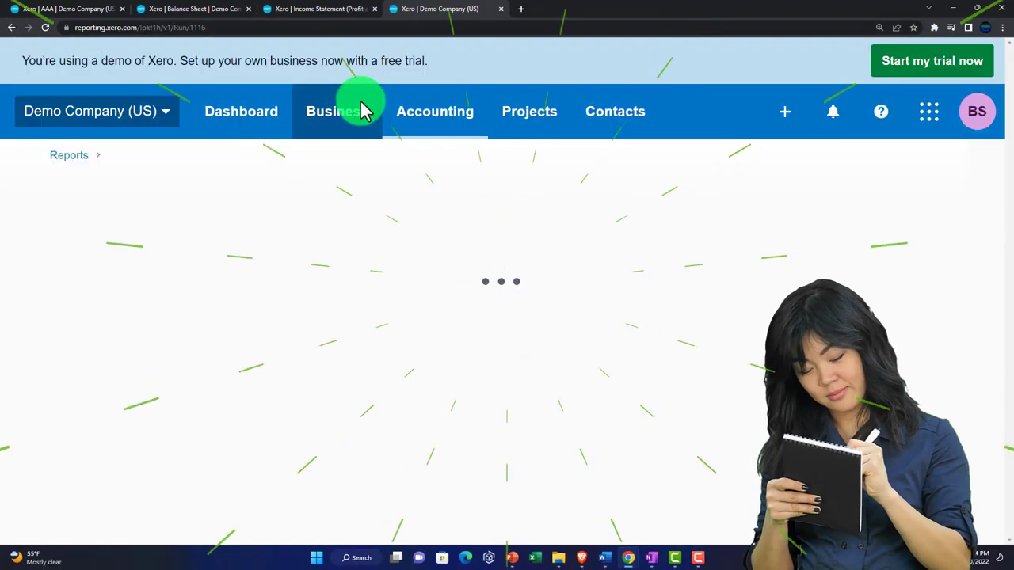
- Open the Aged Payables Detail report from the payables and receivables reports in the duplicated tab
{"action": "left_click", "coordinate": [424, 131]}
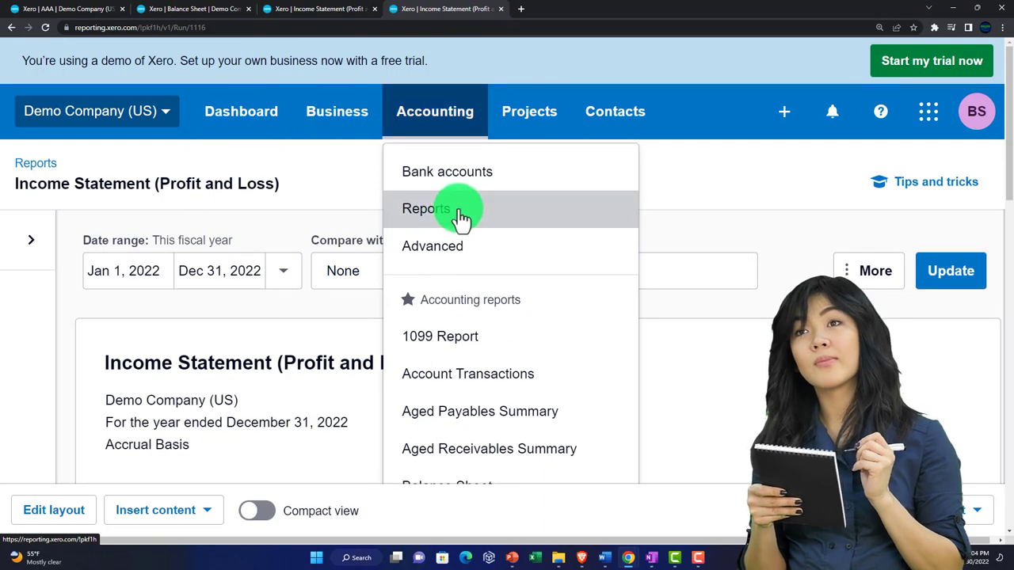
{"action": "left_click", "coordinate": [461, 218]}
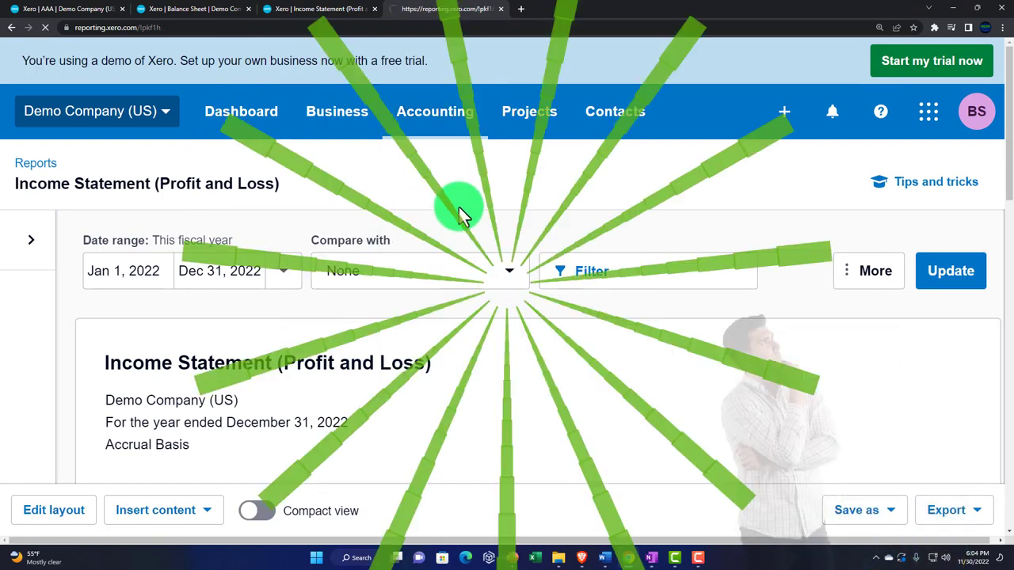
{"action": "scroll", "coordinate": [462, 212], "scroll_direction": "down", "scroll_amount": 5}
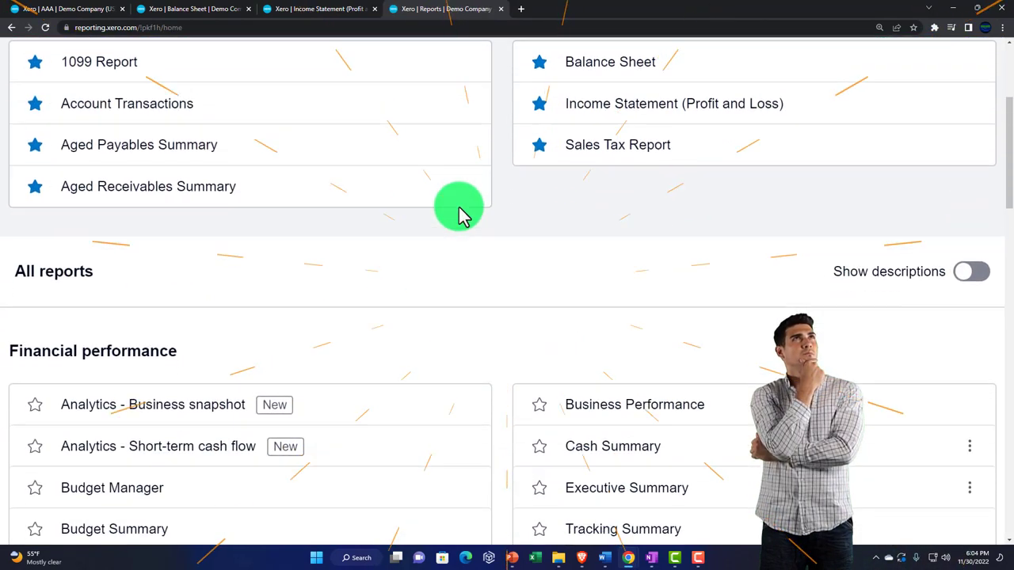
{"action": "scroll", "coordinate": [462, 212], "scroll_direction": "down", "scroll_amount": 5}
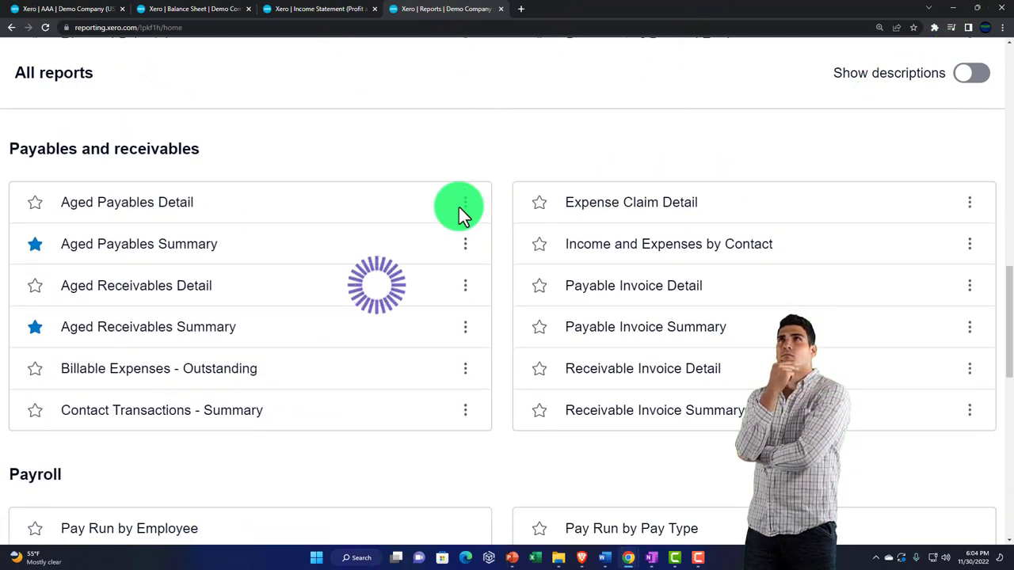
{"action": "scroll", "coordinate": [461, 212], "scroll_direction": "down", "scroll_amount": 4}
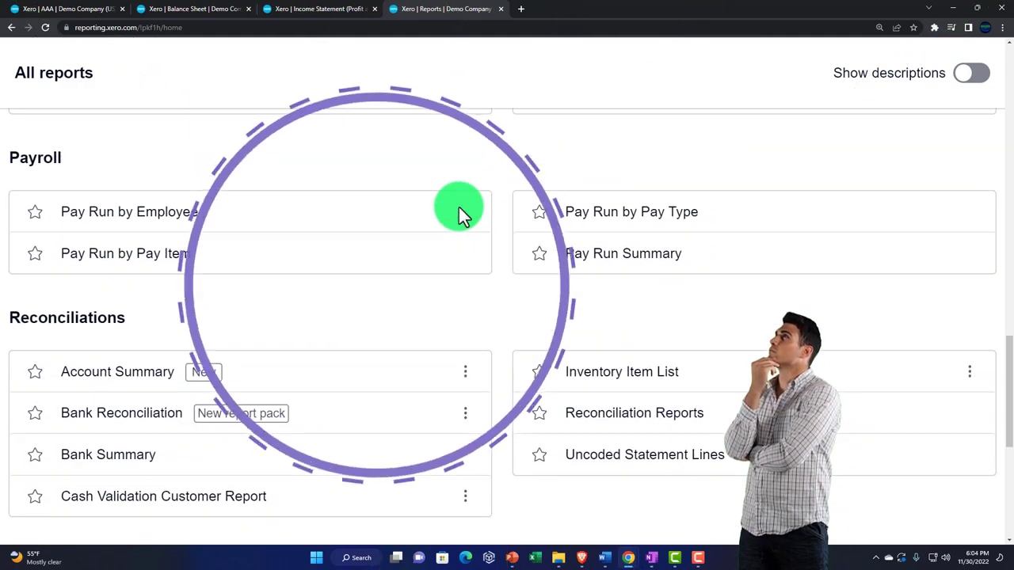
{"action": "scroll", "coordinate": [462, 213], "scroll_direction": "up", "scroll_amount": 4}
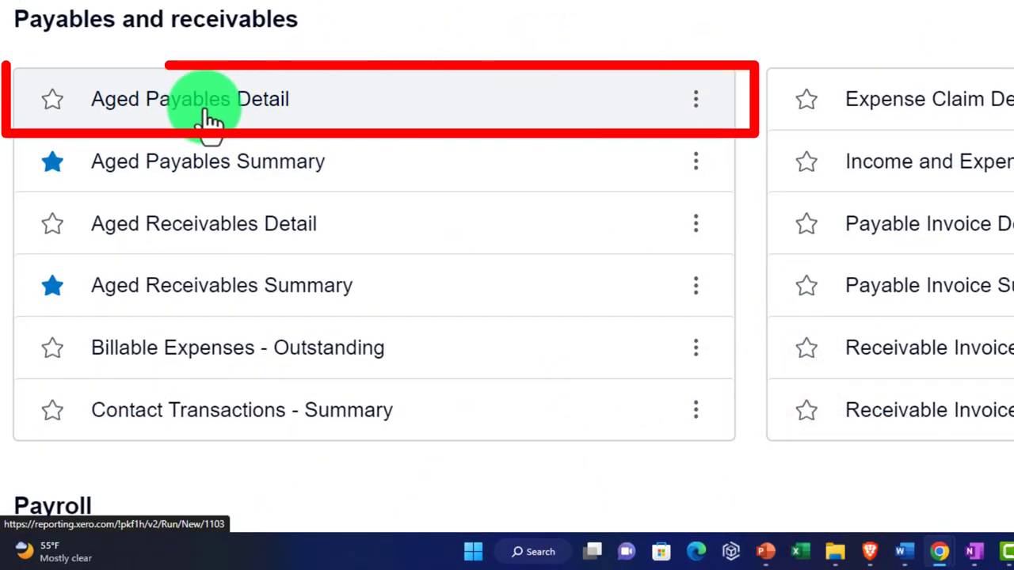
{"action": "left_click", "coordinate": [208, 118]}
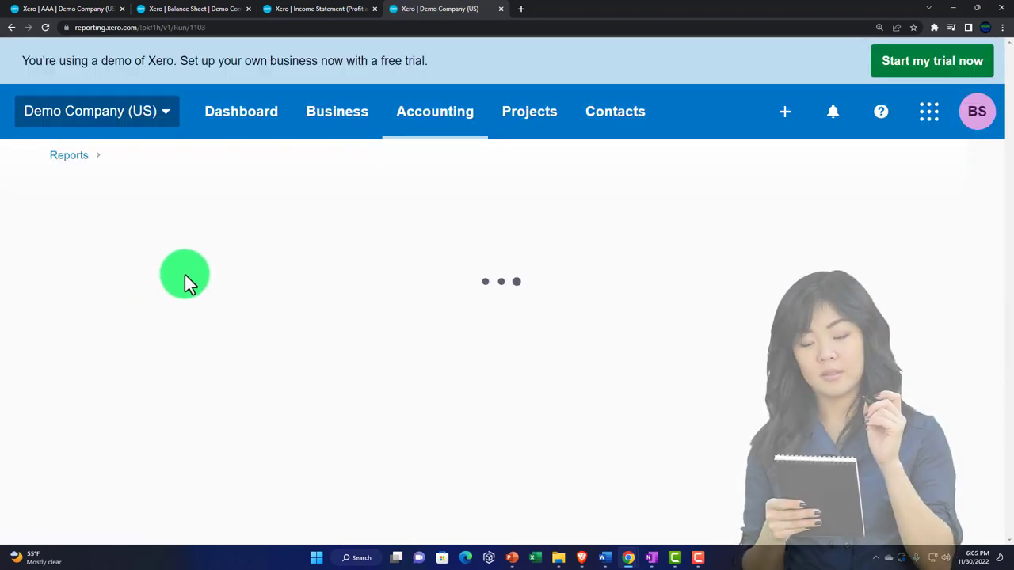
- Set the Aged Payables Detail report date to Dec 31, 2022, update the report and view the AAA entry
{"action": "scroll", "coordinate": [203, 267], "scroll_direction": "down", "scroll_amount": 3}
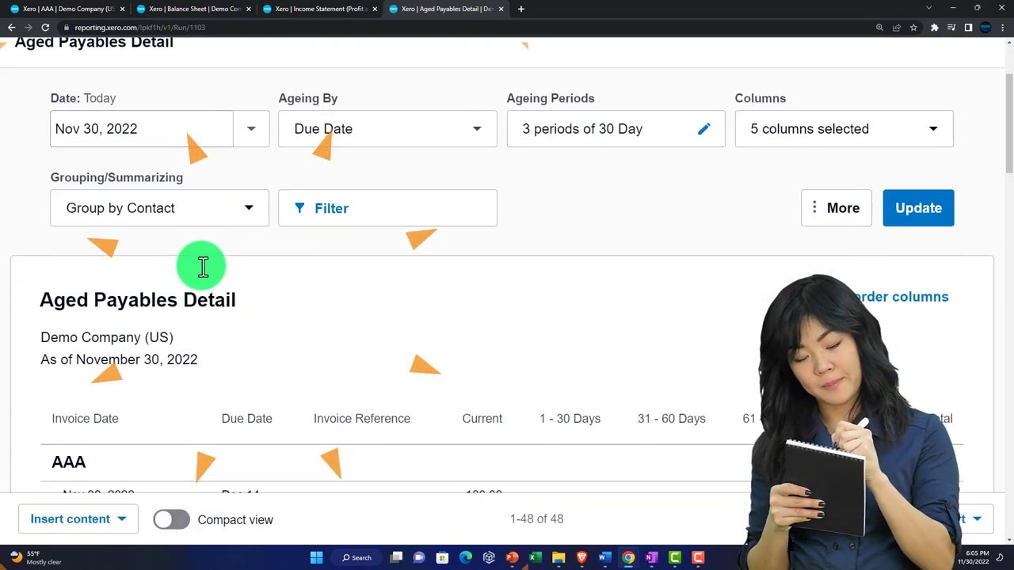
{"action": "scroll", "coordinate": [559, 360], "scroll_direction": "up", "scroll_amount": 3}
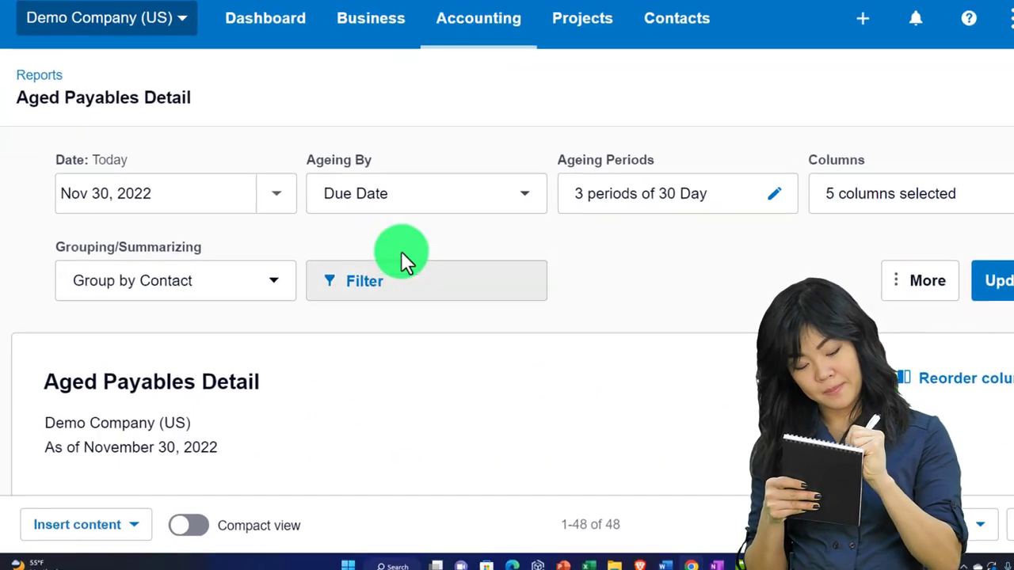
{"action": "left_click", "coordinate": [328, 148]}
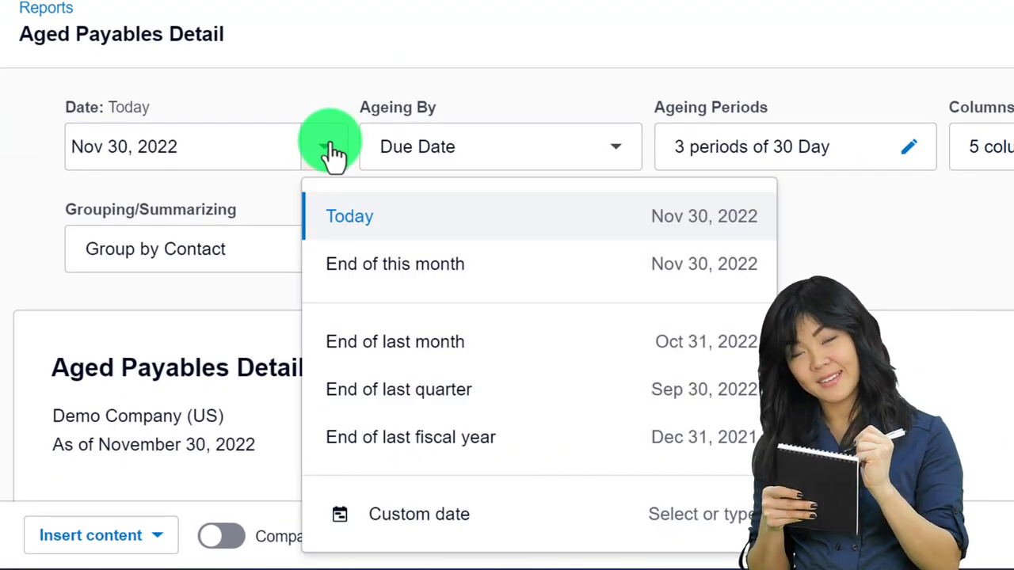
{"action": "left_click", "coordinate": [419, 514]}
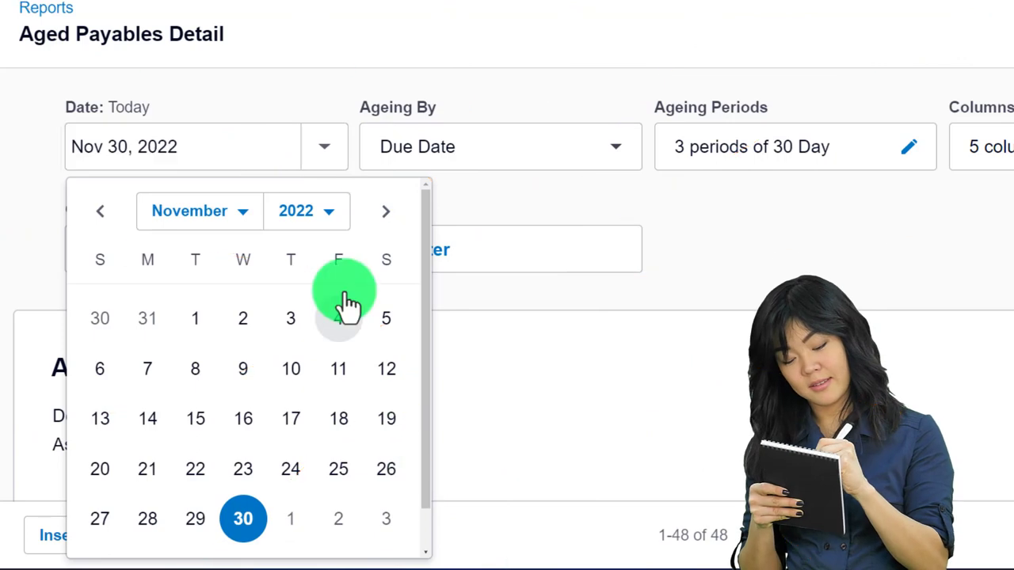
{"action": "left_click", "coordinate": [242, 213]}
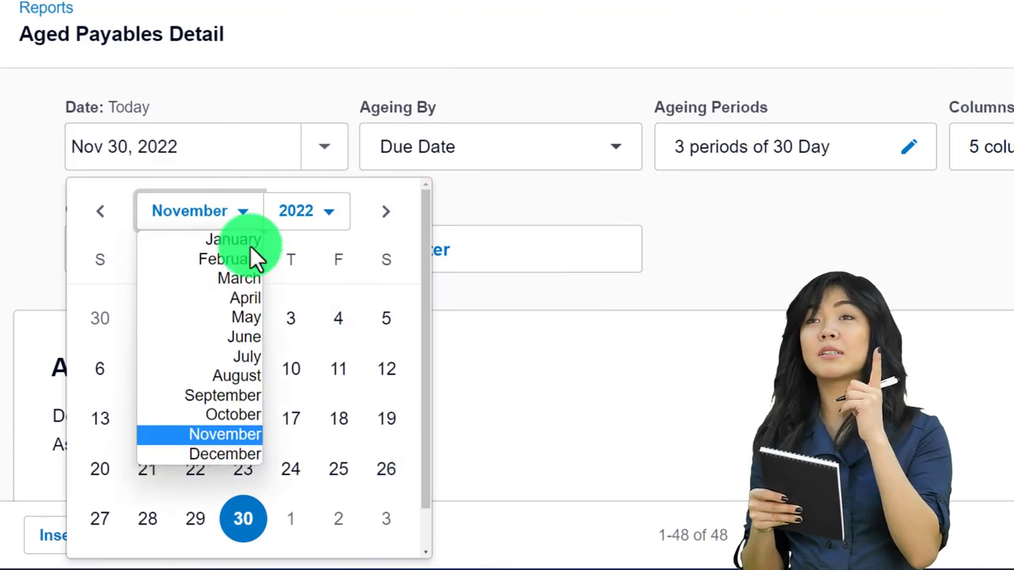
{"action": "left_click", "coordinate": [209, 454]}
{"action": "scroll", "coordinate": [285, 428], "scroll_direction": "down", "scroll_amount": 1}
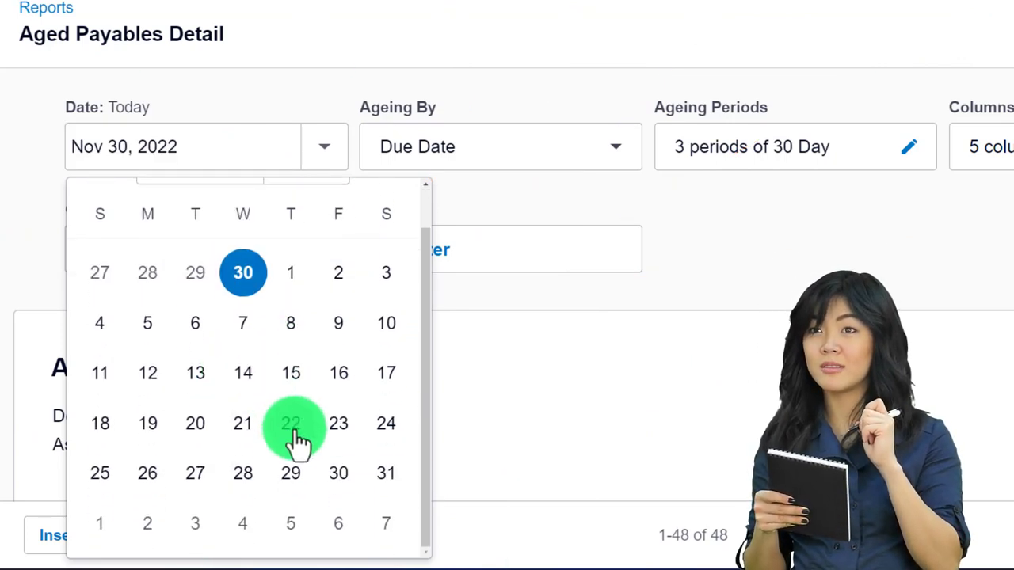
{"action": "left_click", "coordinate": [386, 473]}
{"action": "left_click", "coordinate": [973, 308]}
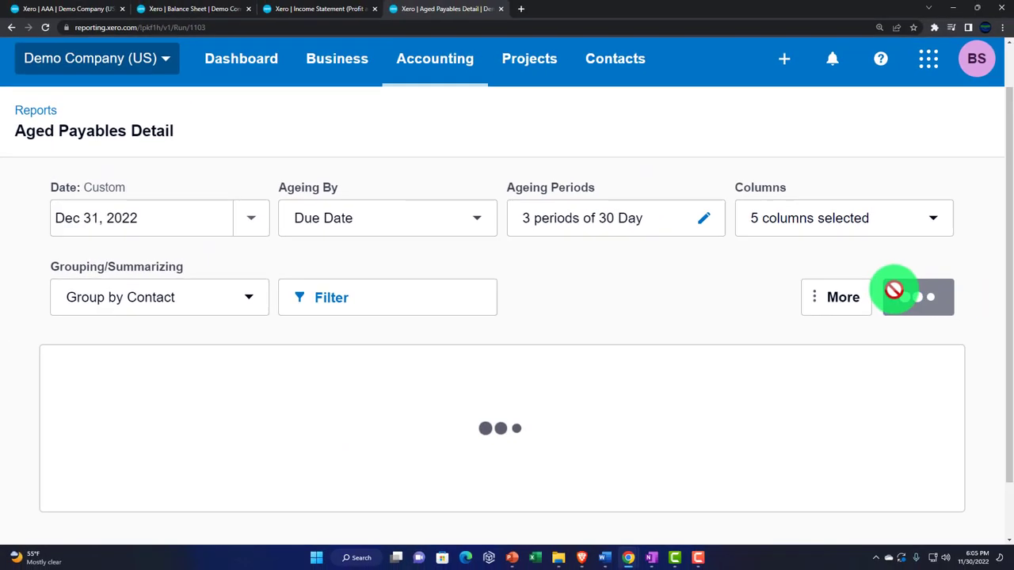
{"action": "scroll", "coordinate": [836, 292], "scroll_direction": "down", "scroll_amount": 2}
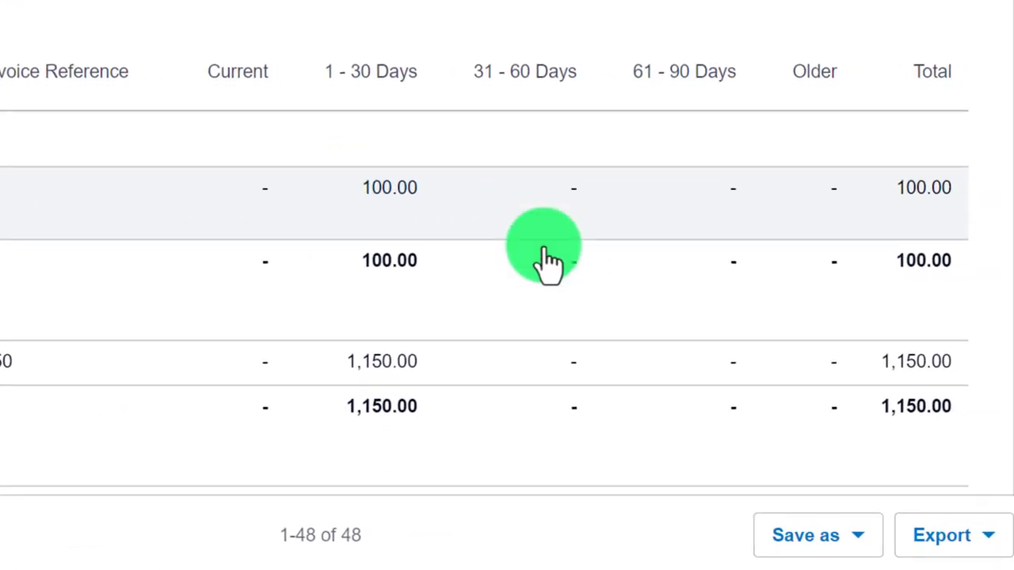
- Examine the grand totals at the end of the Aged Payables Detail report and switch to the balance sheet report
{"action": "scroll", "coordinate": [544, 250], "scroll_direction": "down", "scroll_amount": 10}
{"action": "scroll", "coordinate": [543, 247], "scroll_direction": "down", "scroll_amount": 5}
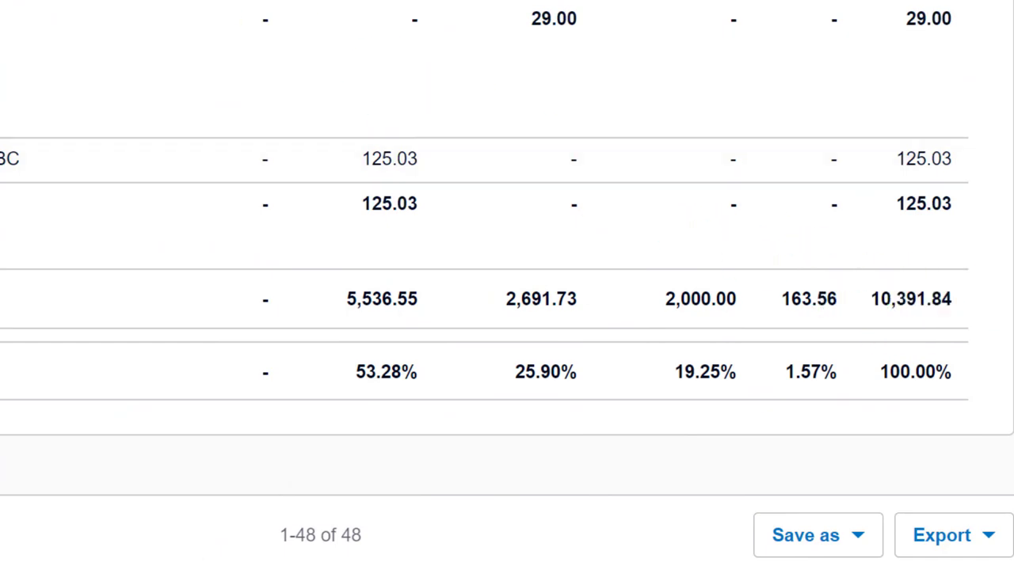
{"action": "left_click", "coordinate": [199, 9]}
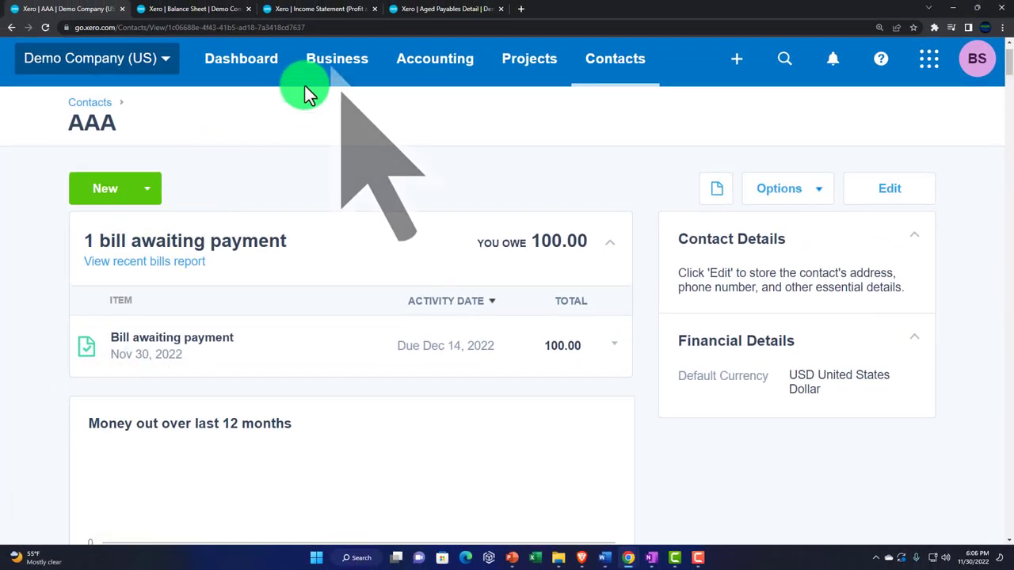
{"action": "left_click", "coordinate": [324, 63]}
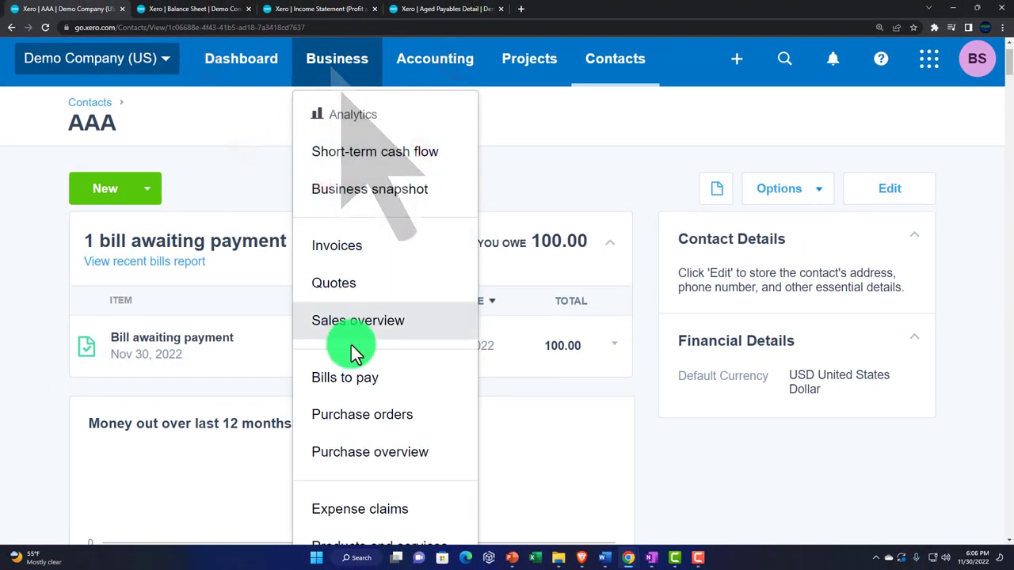
{"action": "left_click", "coordinate": [355, 380]}
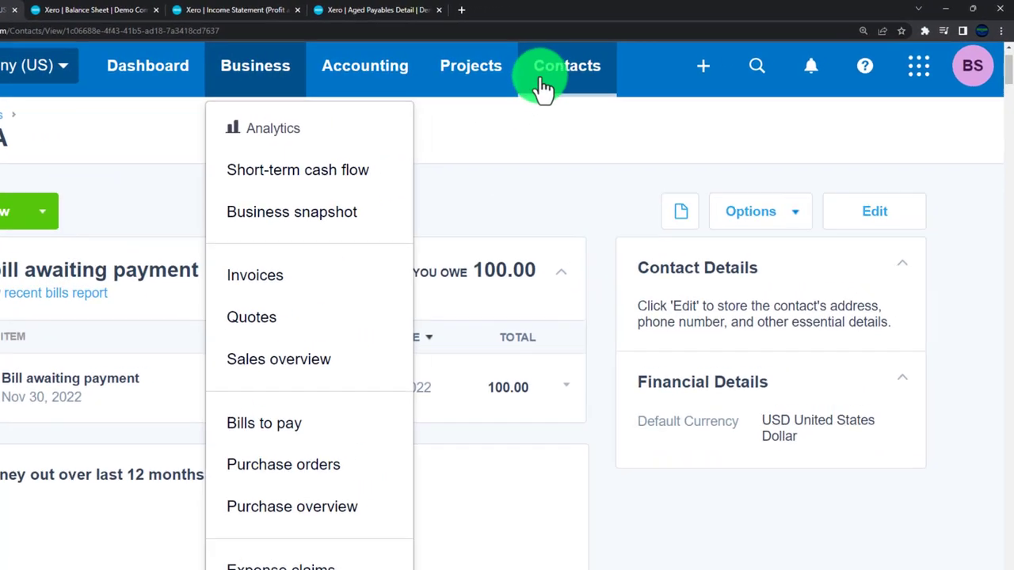
{"action": "left_click", "coordinate": [603, 69]}
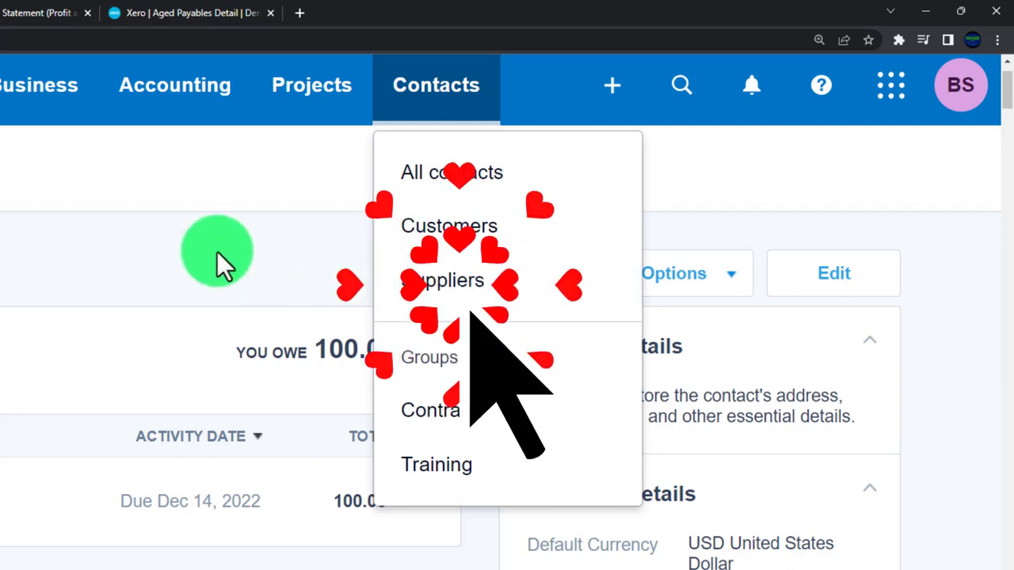
{"action": "left_click", "coordinate": [135, 256]}
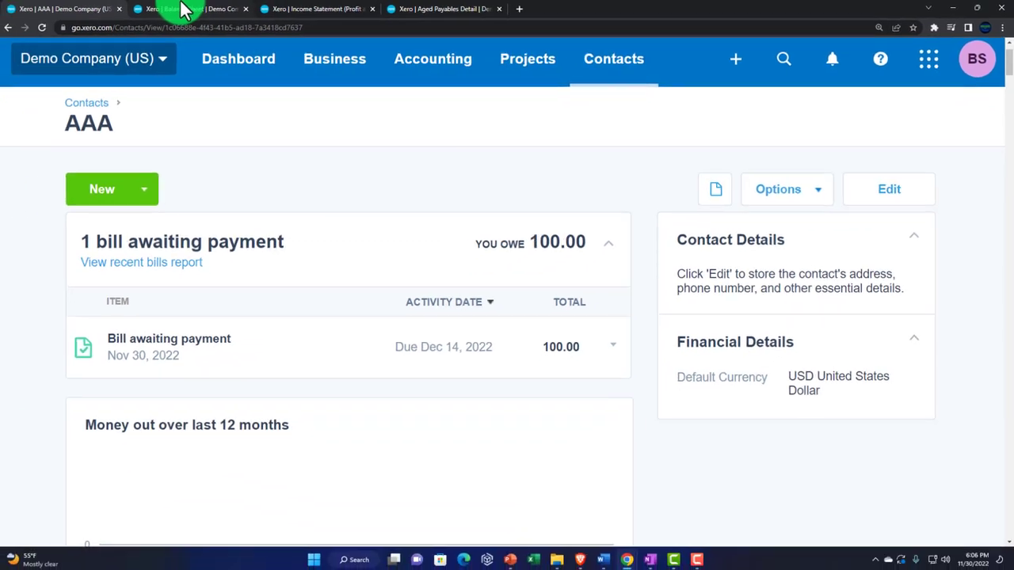
- Compare the Accounts Payable balance on the balance sheet with the grand total of the Aged Payables Detail report
{"action": "left_click", "coordinate": [183, 9]}
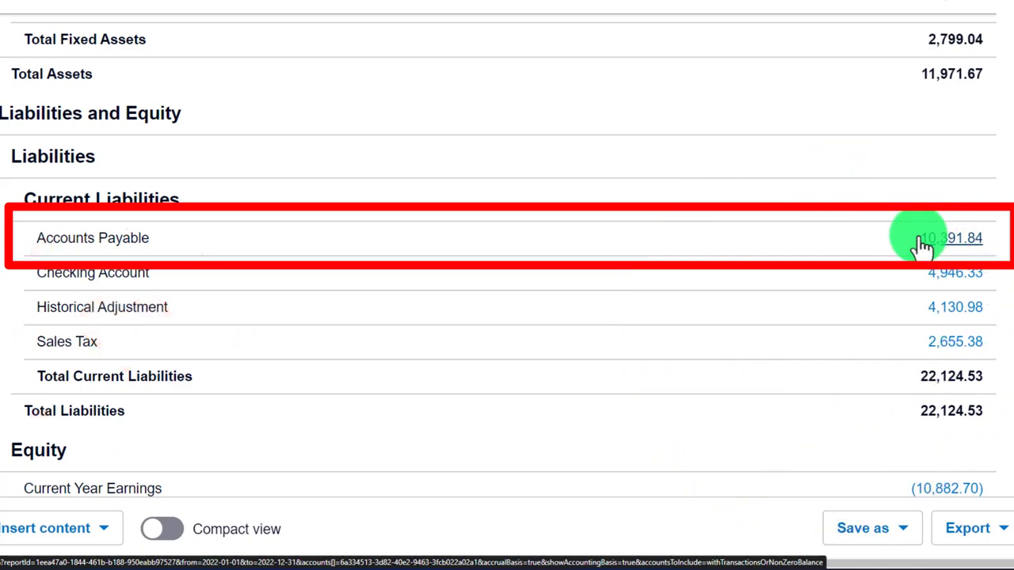
{"action": "left_click", "coordinate": [425, 2]}
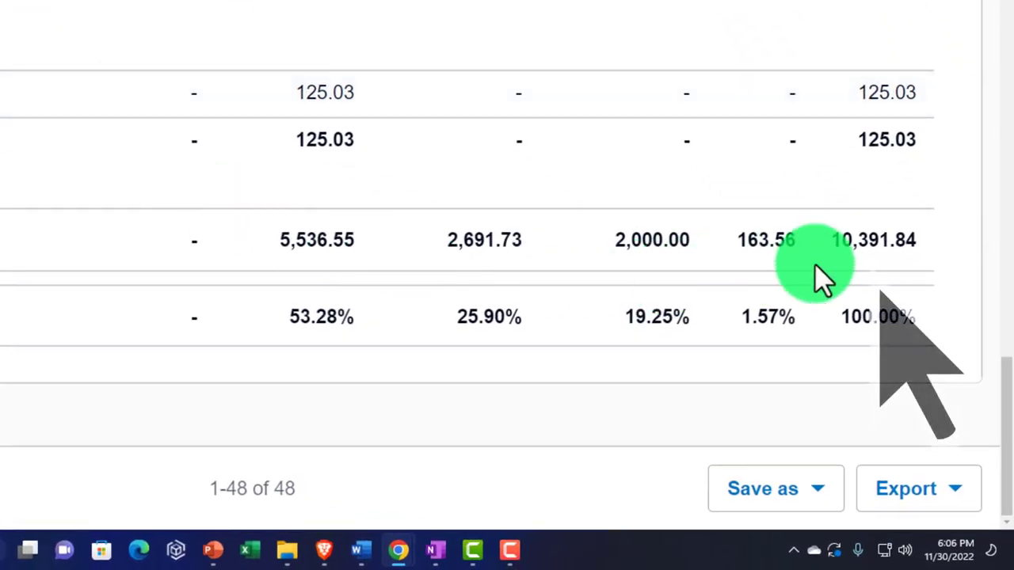
{"action": "left_click", "coordinate": [863, 252]}
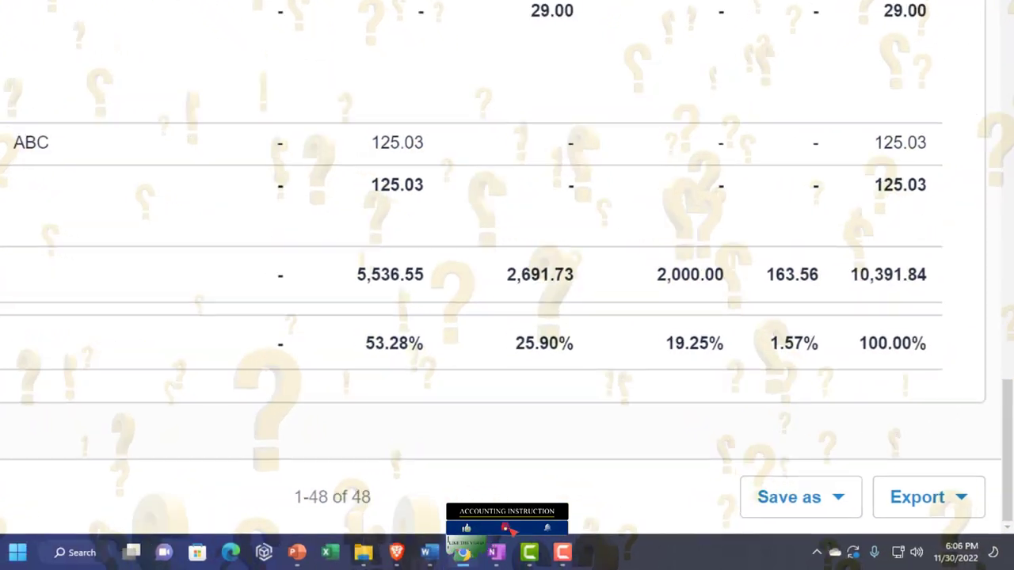
{"action": "left_click", "coordinate": [70, 9]}
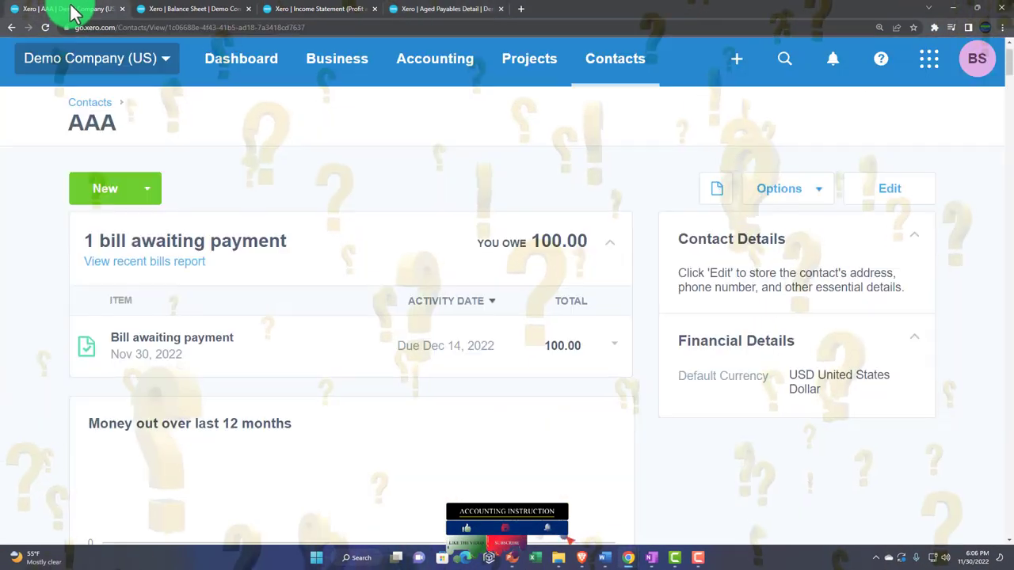
{"action": "left_click", "coordinate": [333, 78]}
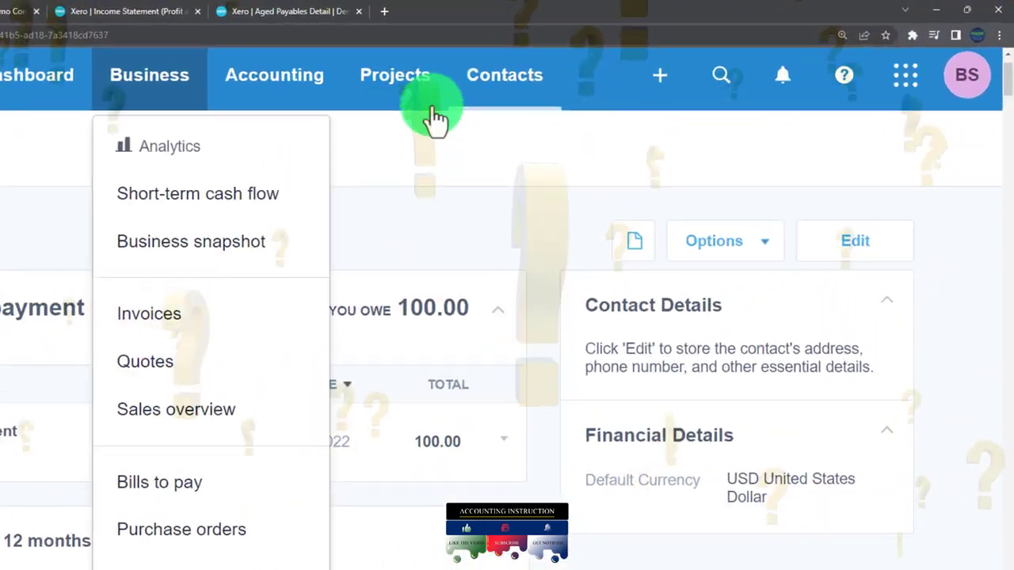
{"action": "left_click", "coordinate": [480, 89]}
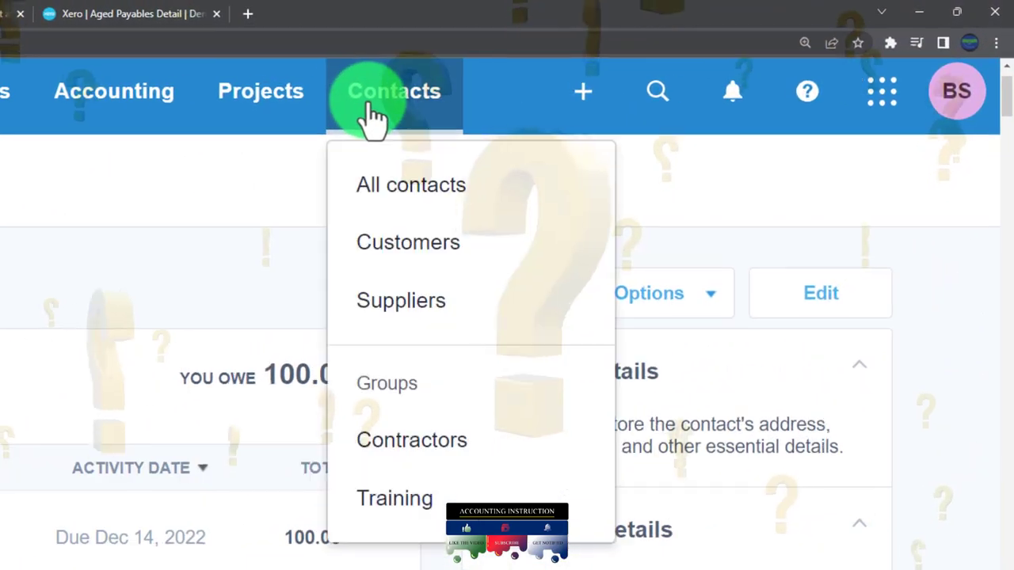
{"action": "left_click", "coordinate": [504, 260]}
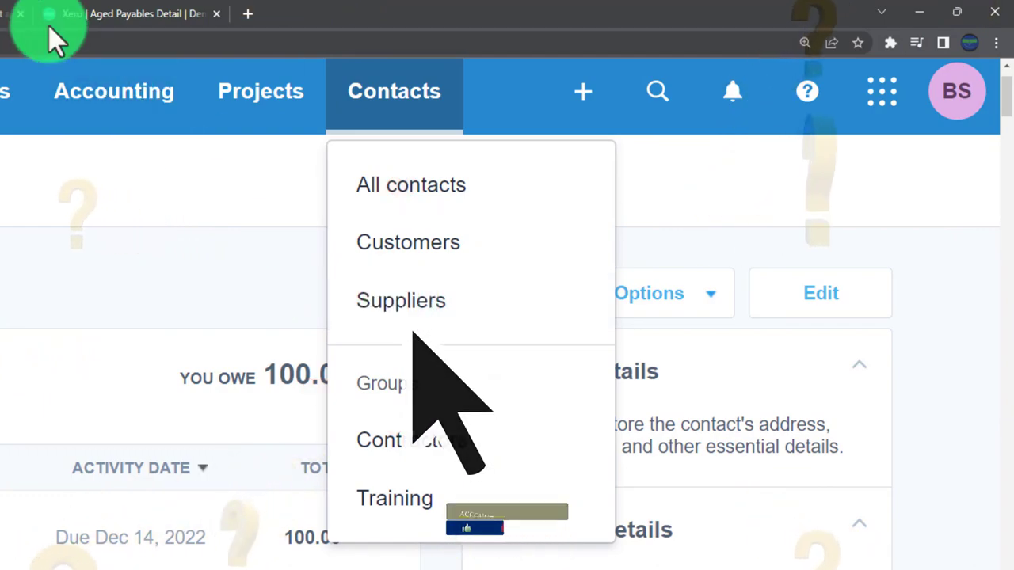
{"action": "left_click", "coordinate": [649, 553]}
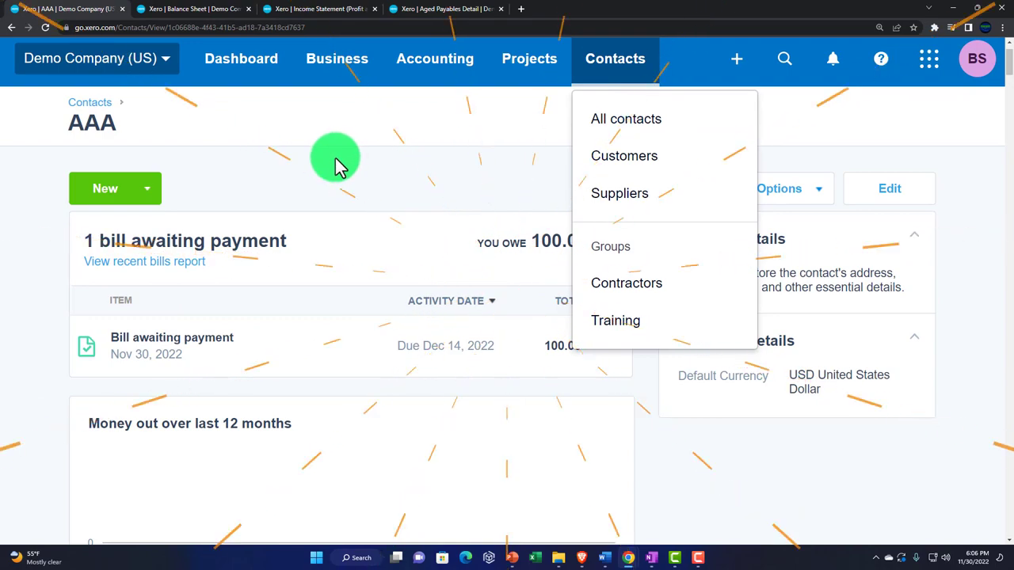
- Return to the balance sheet and examine the Accounts Payable line under Current Liabilities
{"action": "left_click", "coordinate": [182, 9]}
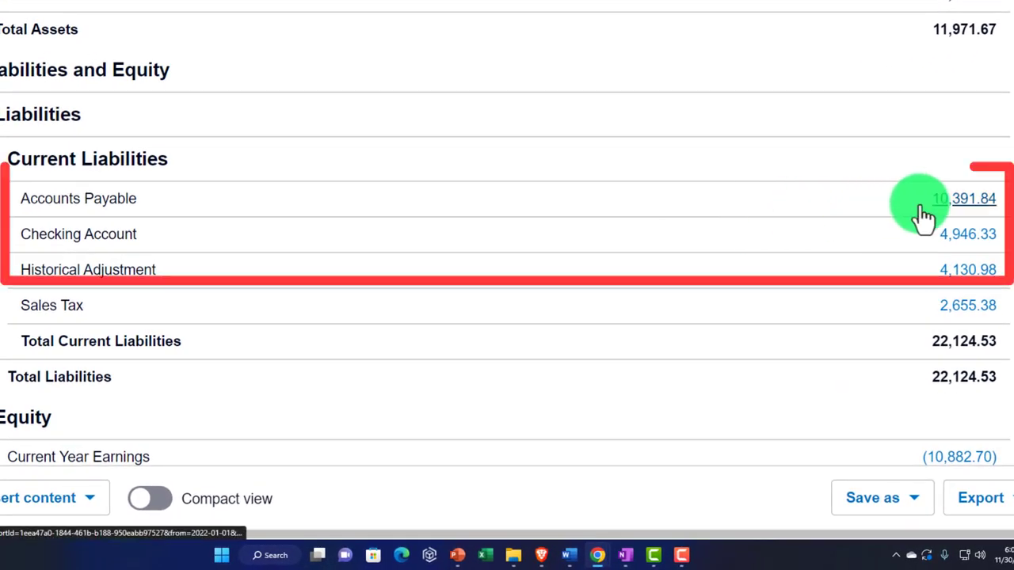
{"action": "left_click", "coordinate": [924, 215]}
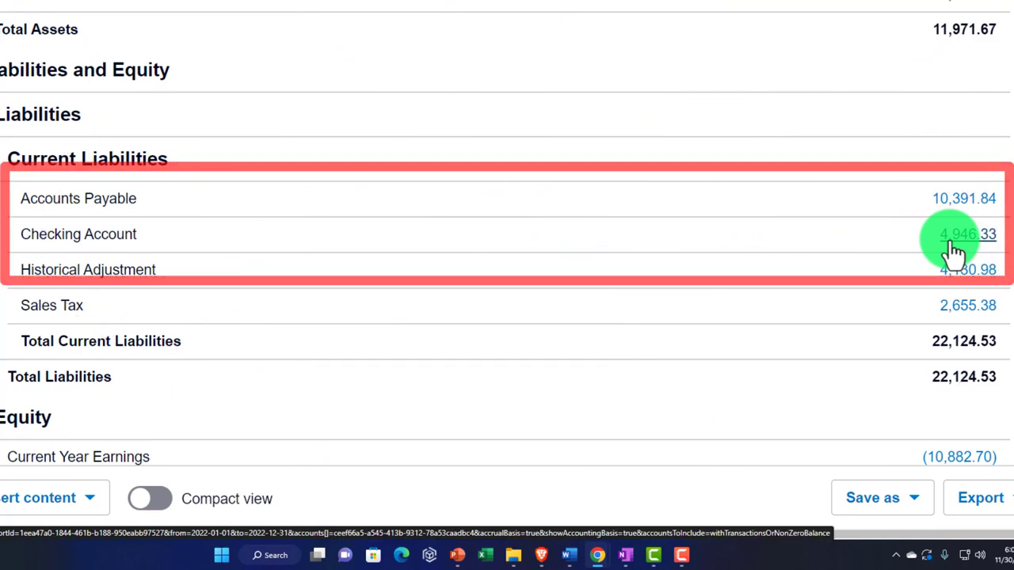
{"action": "left_click", "coordinate": [955, 250]}
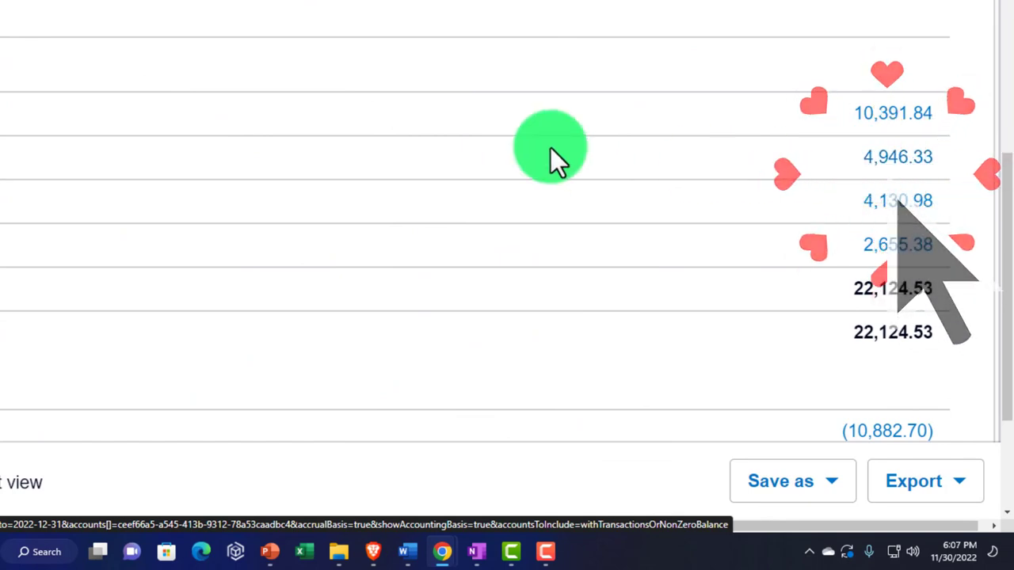
- Update the income statement for Jan 1, 2022 to Dec 31, 2022 and review its operating expenses
{"action": "left_click", "coordinate": [301, 9]}
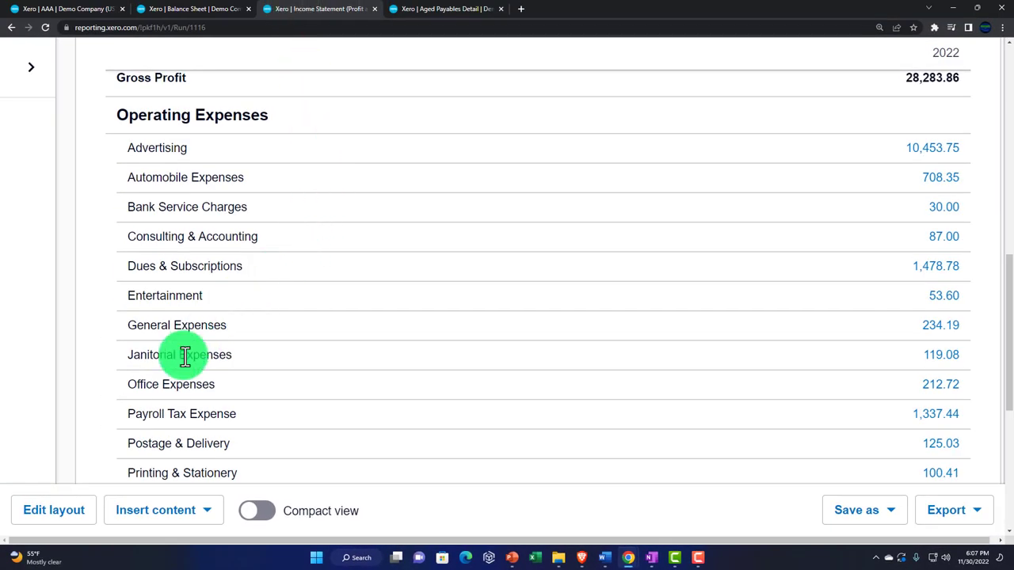
{"action": "scroll", "coordinate": [169, 384], "scroll_direction": "down", "scroll_amount": 2}
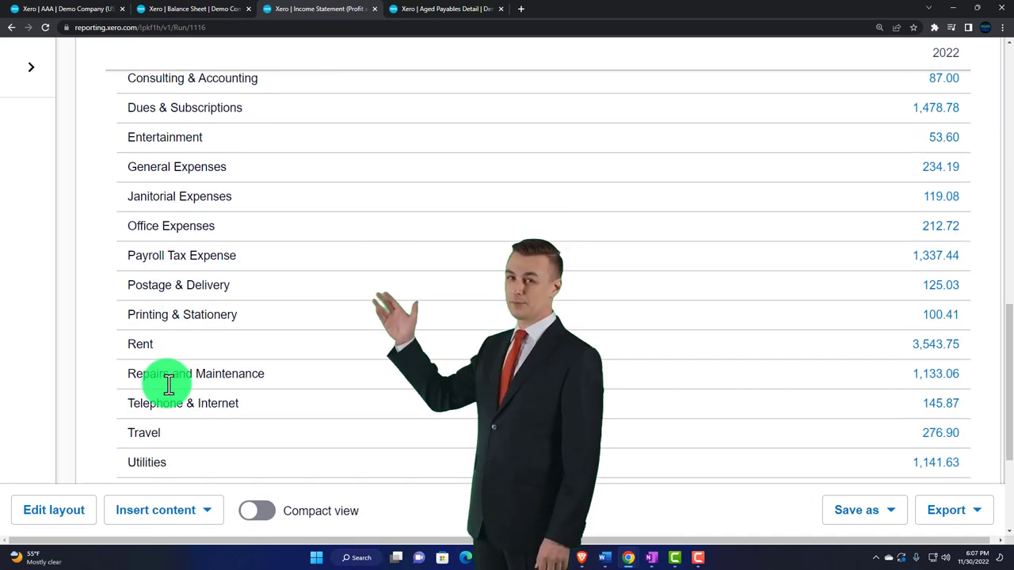
{"action": "scroll", "coordinate": [168, 384], "scroll_direction": "down", "scroll_amount": 1}
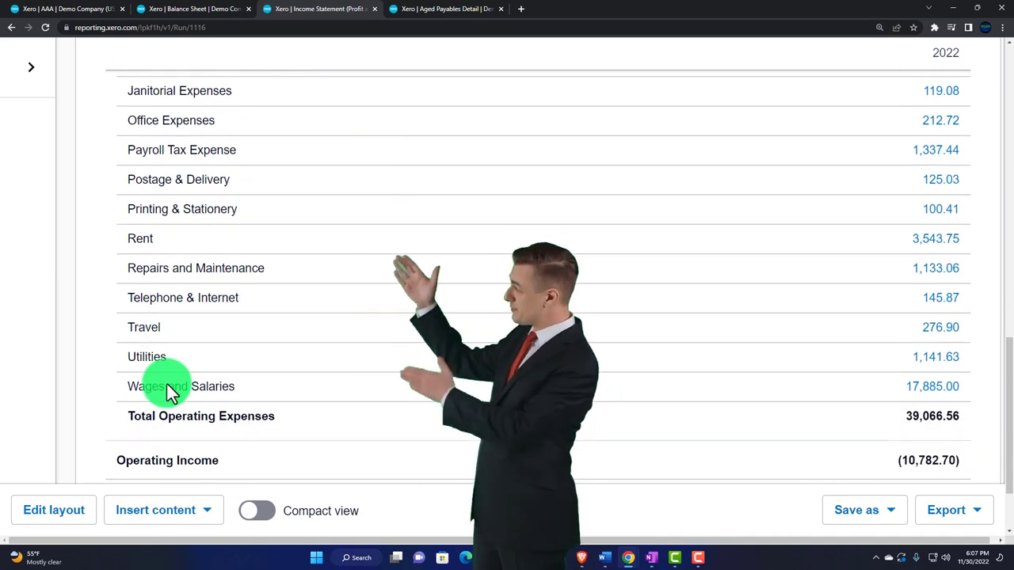
{"action": "scroll", "coordinate": [168, 387], "scroll_direction": "up", "scroll_amount": 10}
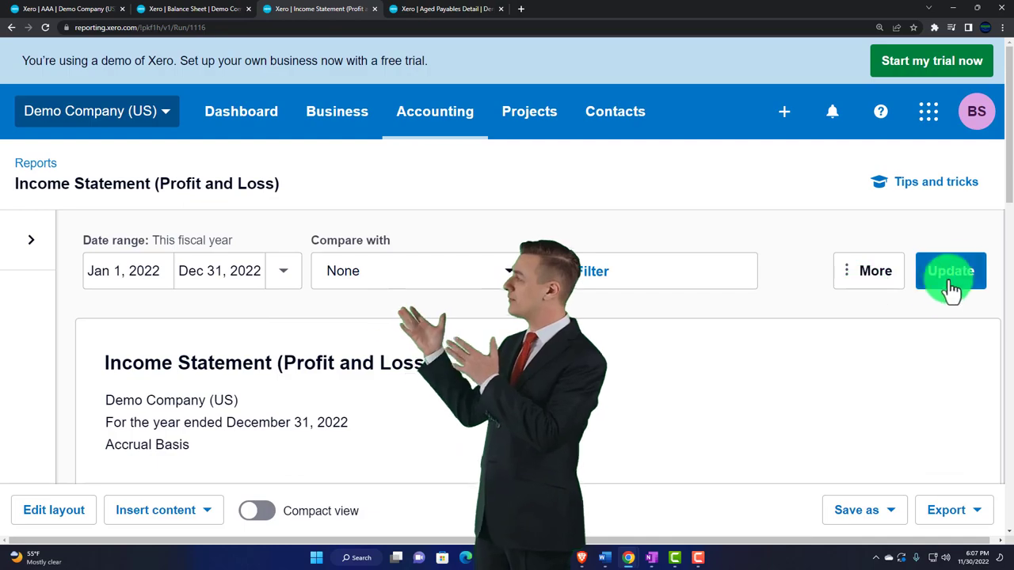
{"action": "scroll", "coordinate": [434, 277], "scroll_direction": "down", "scroll_amount": 9}
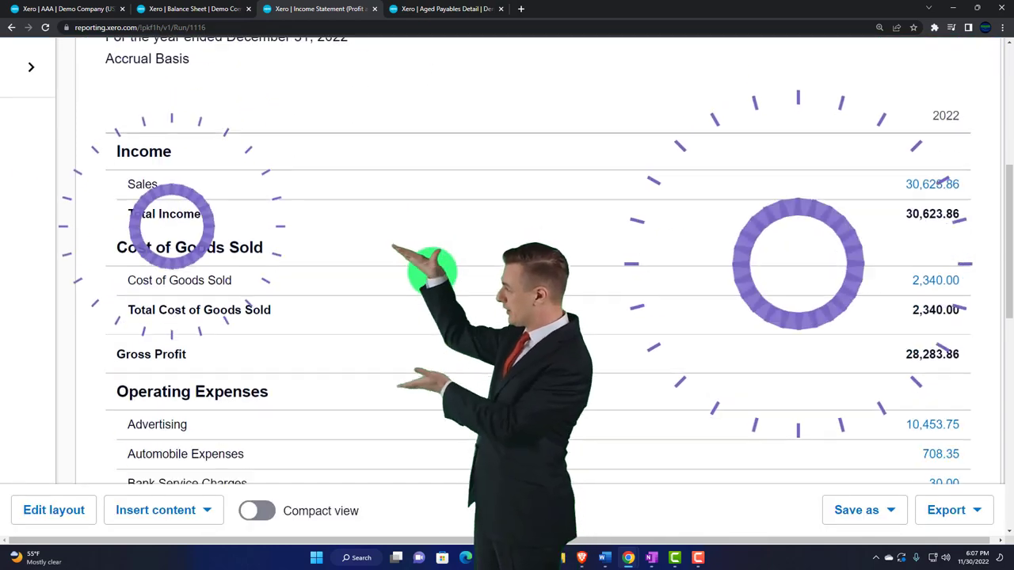
- Open the account transactions behind the Example Expense amount on the income statement and review the AAA payable invoice
{"action": "scroll", "coordinate": [431, 271], "scroll_direction": "down", "scroll_amount": 1}
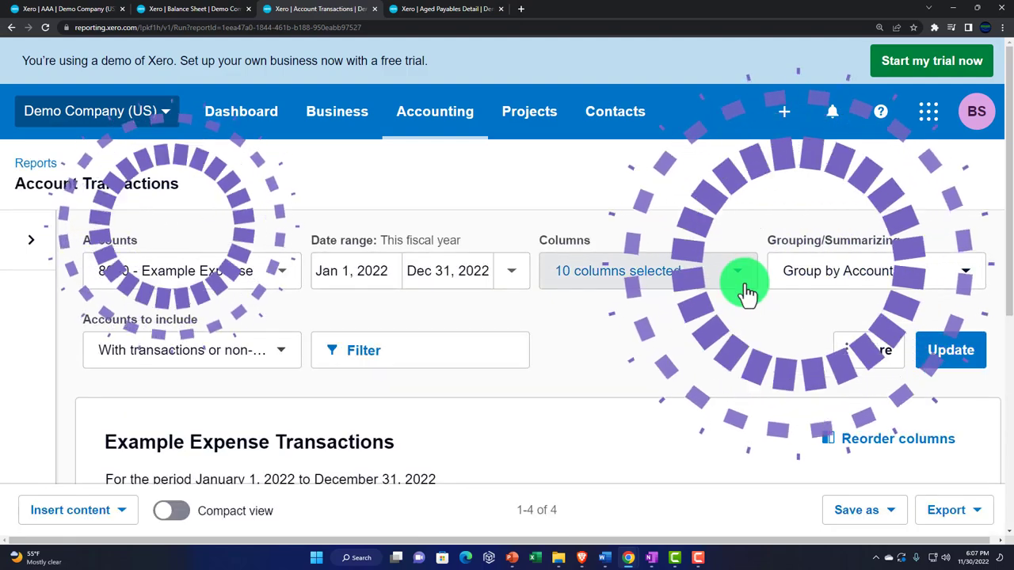
{"action": "scroll", "coordinate": [745, 285], "scroll_direction": "down", "scroll_amount": 2}
{"action": "scroll", "coordinate": [745, 283], "scroll_direction": "down", "scroll_amount": 1}
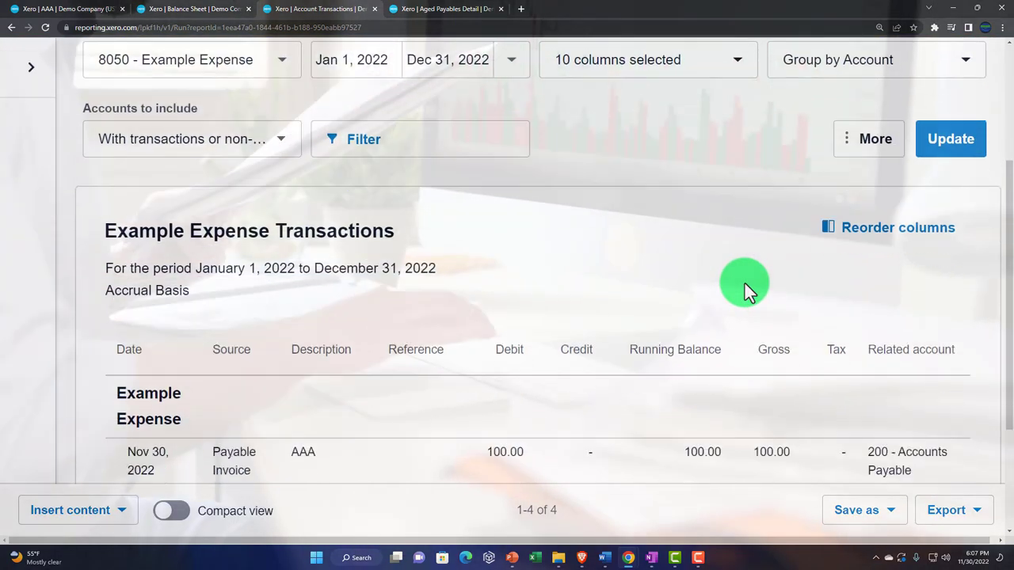
- Open the AAA bill from the Example Expense transactions and review its total, payment section and dates
{"action": "scroll", "coordinate": [745, 283], "scroll_direction": "down", "scroll_amount": 2}
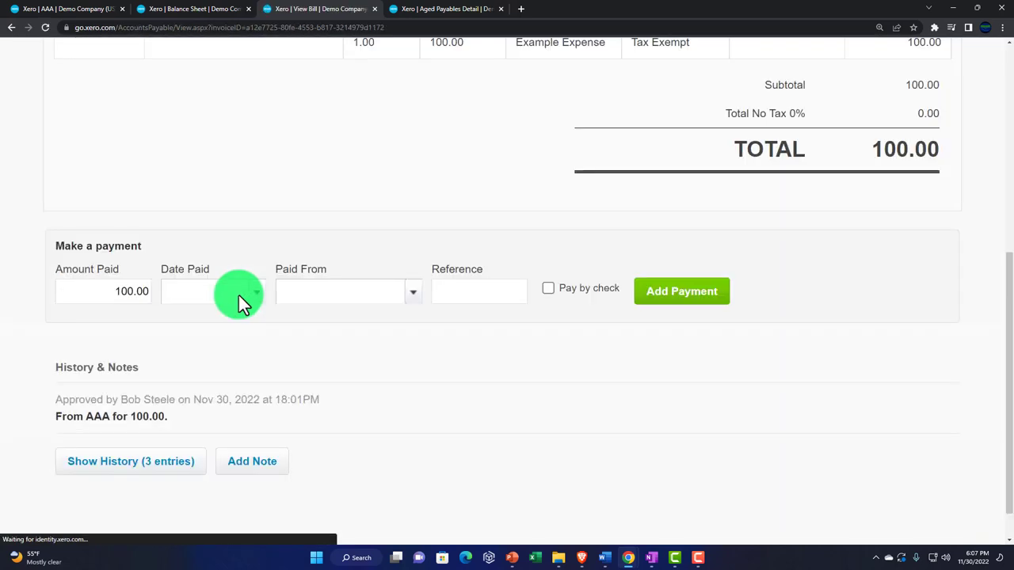
{"action": "scroll", "coordinate": [239, 298], "scroll_direction": "up", "scroll_amount": 2}
{"action": "scroll", "coordinate": [350, 431], "scroll_direction": "up", "scroll_amount": 5}
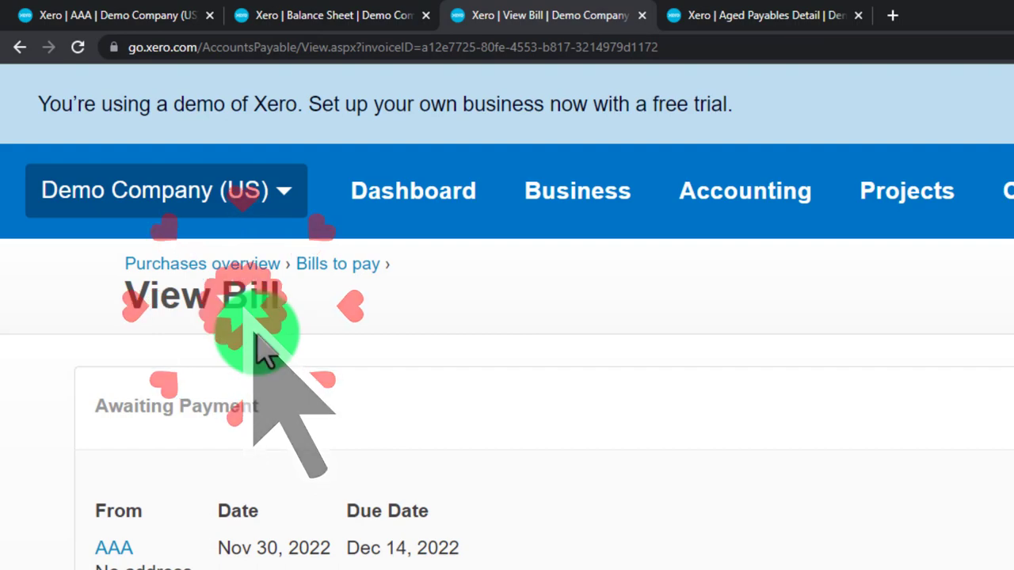
- Go back through the account transactions to the income statement and view the Example Expense line under Operating Expenses
{"action": "left_click", "coordinate": [20, 47]}
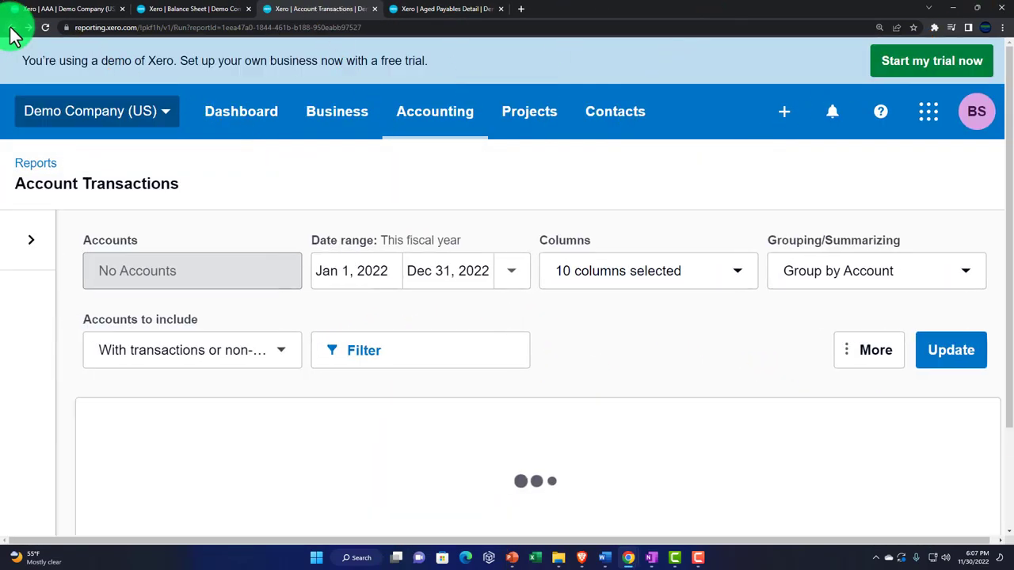
{"action": "scroll", "coordinate": [296, 253], "scroll_direction": "down", "scroll_amount": 5}
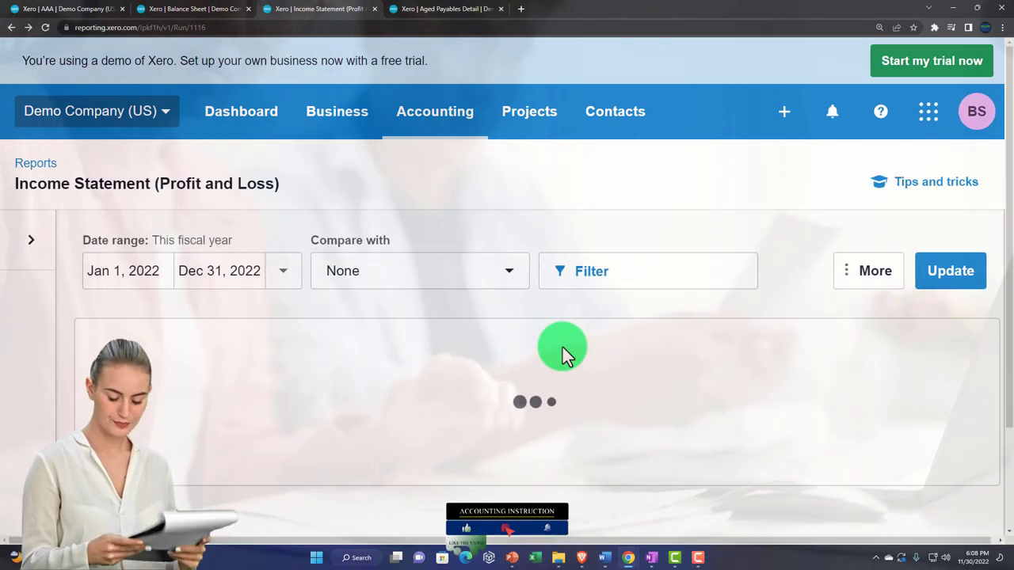
{"action": "scroll", "coordinate": [562, 347], "scroll_direction": "down", "scroll_amount": 6}
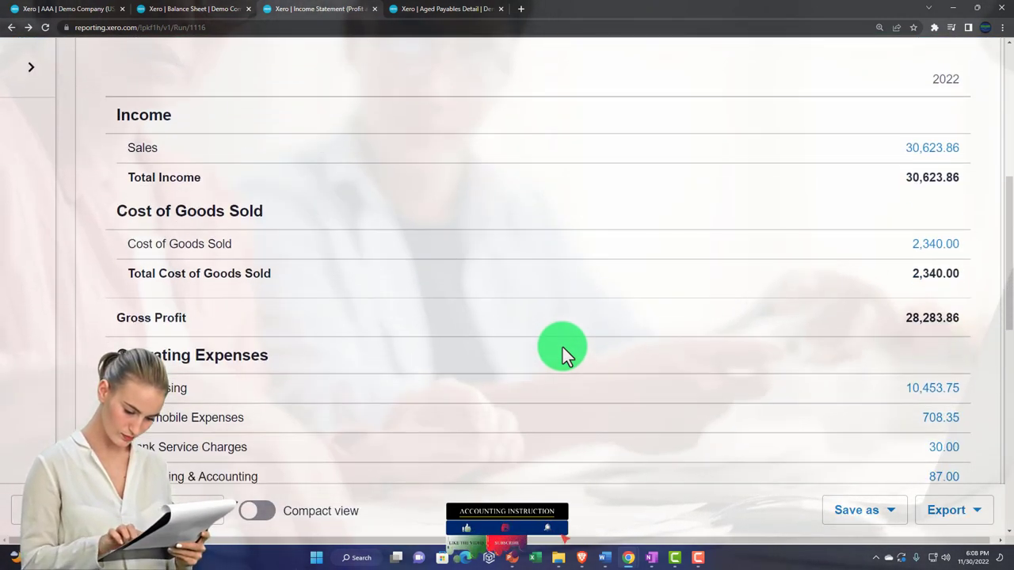
{"action": "scroll", "coordinate": [562, 347], "scroll_direction": "down", "scroll_amount": 2}
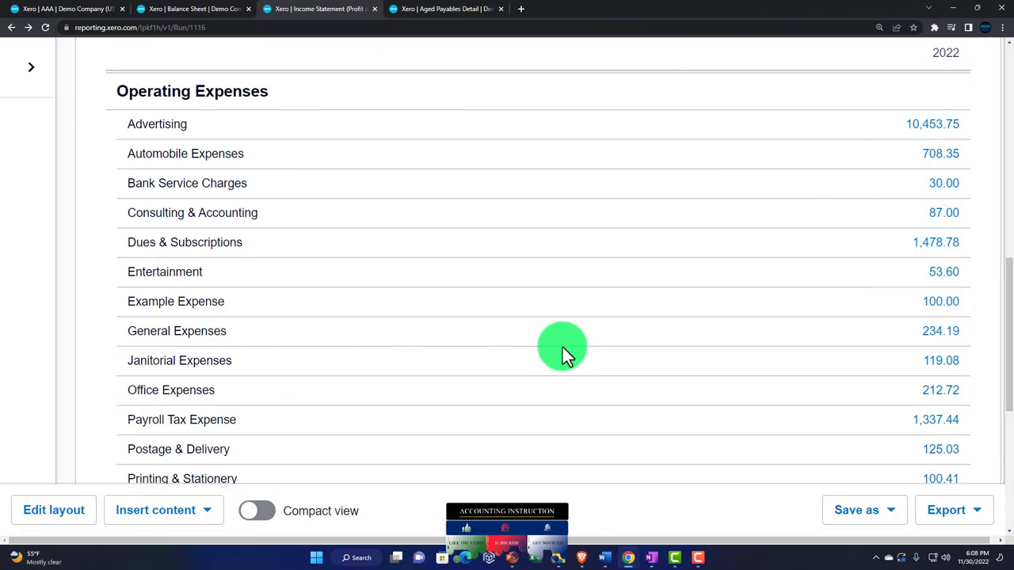